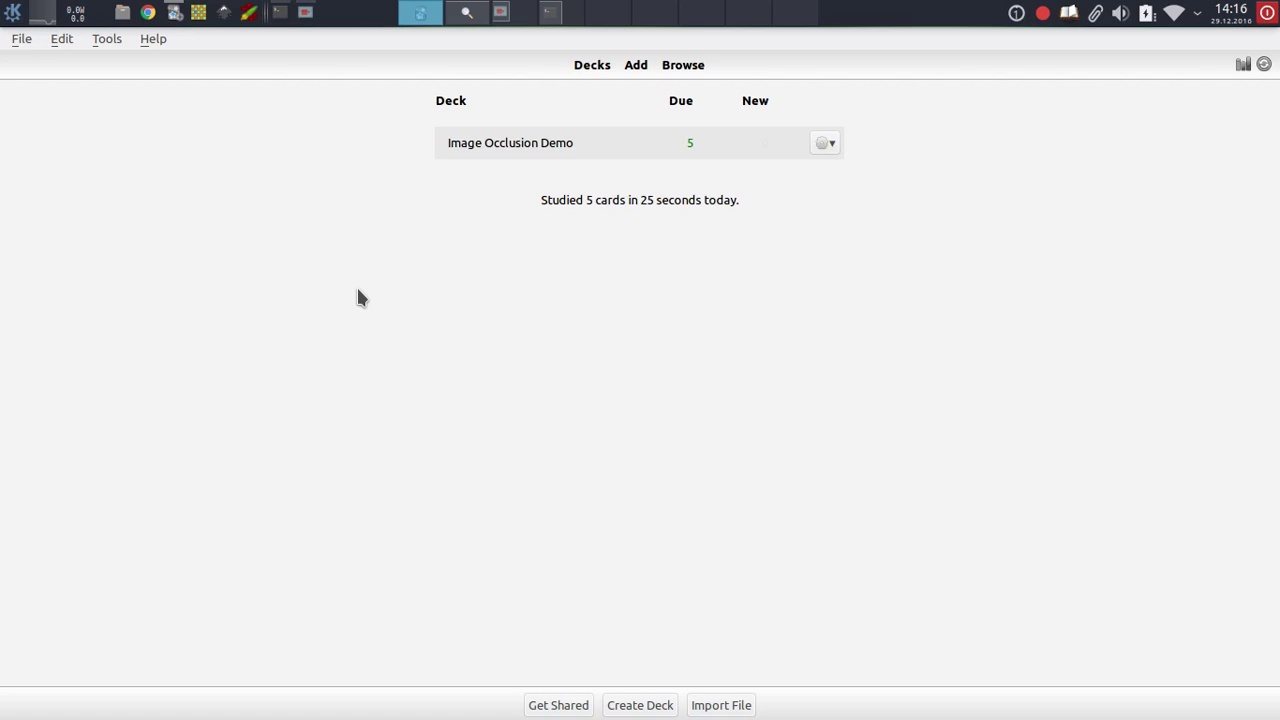
- Start studying the Image Occlusion Demo deck and examine the first card's header and label masks
left_click(500, 143)
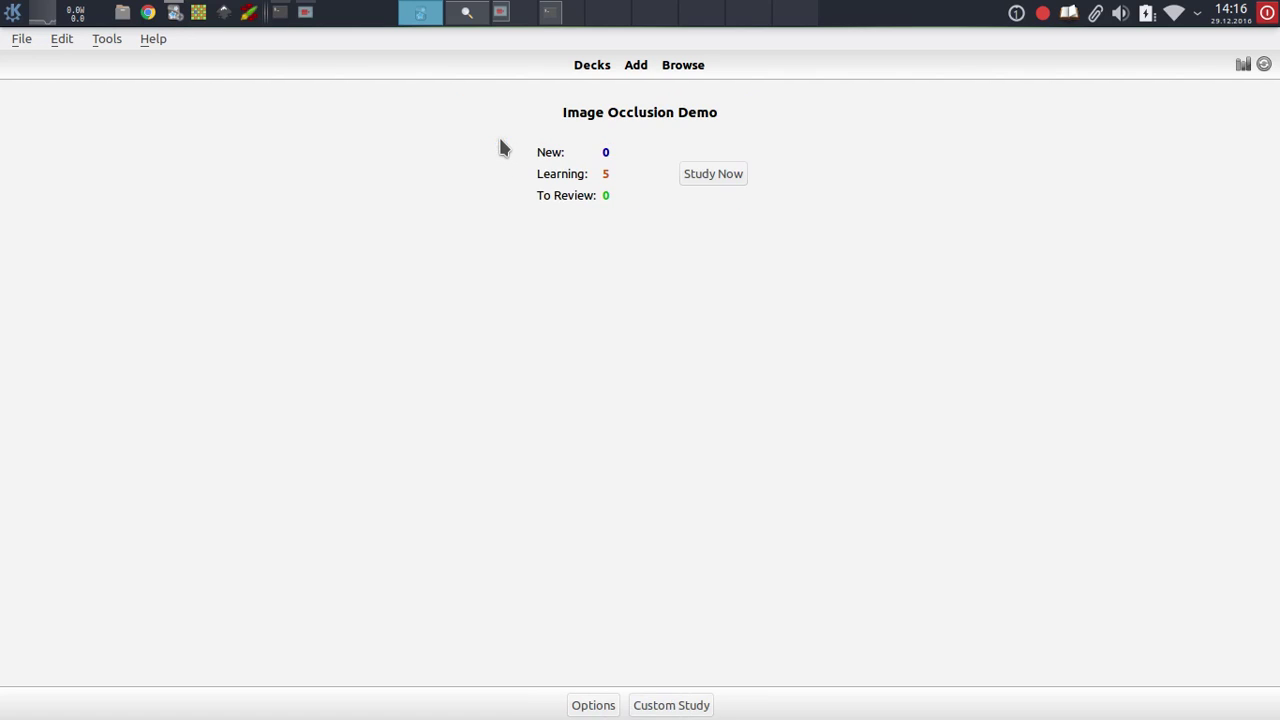
key("s")
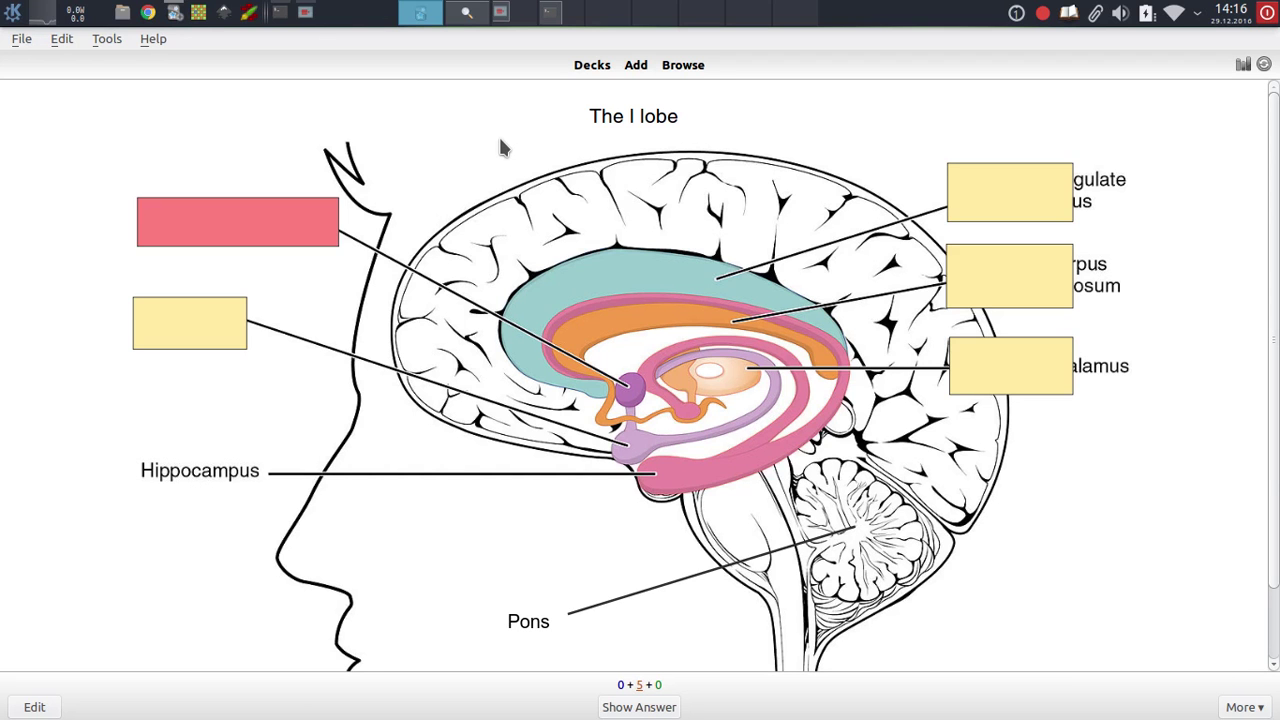
scroll(560, 217, "down", 1)
scroll(565, 300, "up", 1)
left_click_drag(609, 115, 672, 115)
left_click(641, 115)
scroll(1062, 312, "down", 1)
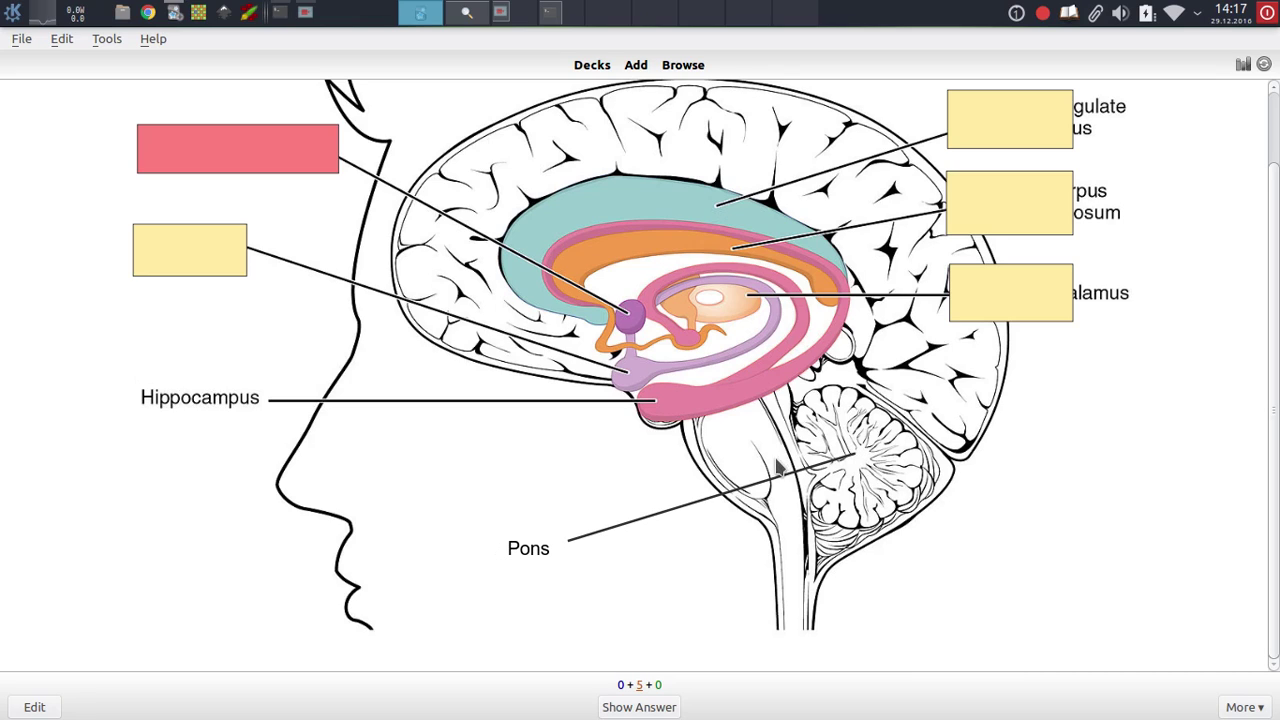
scroll(916, 449, "up", 1)
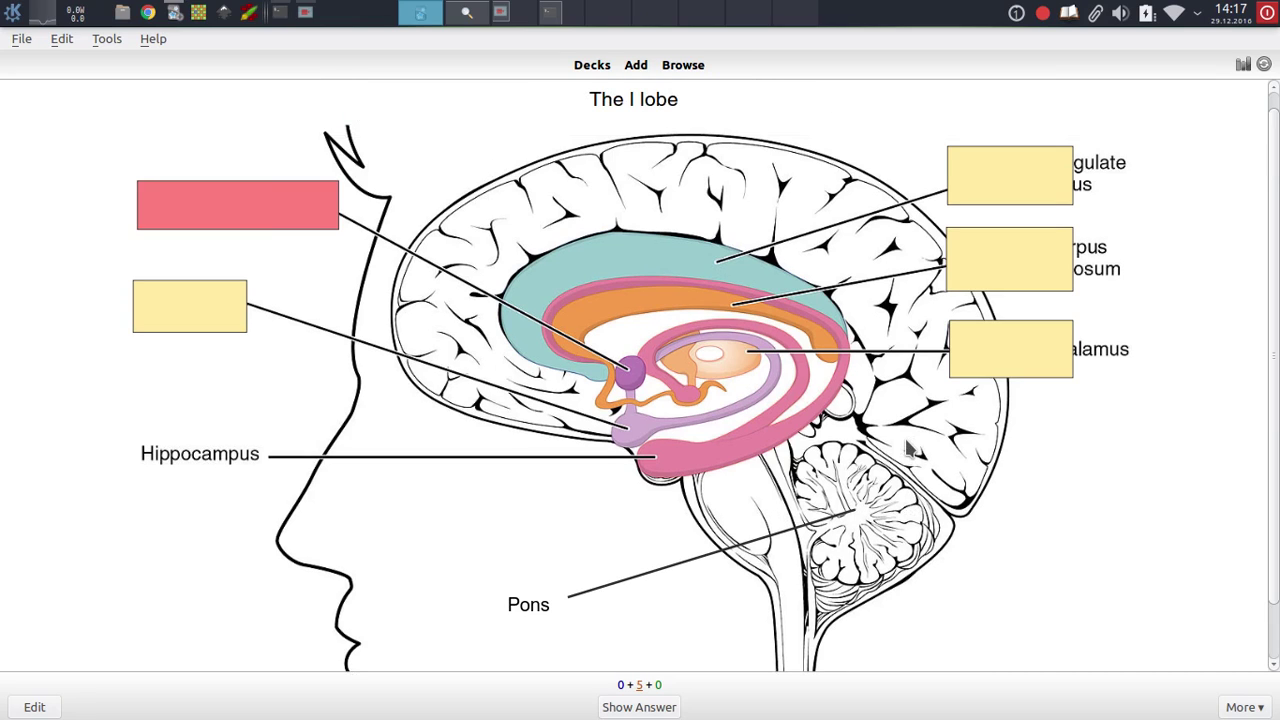
scroll(908, 450, "up", 1)
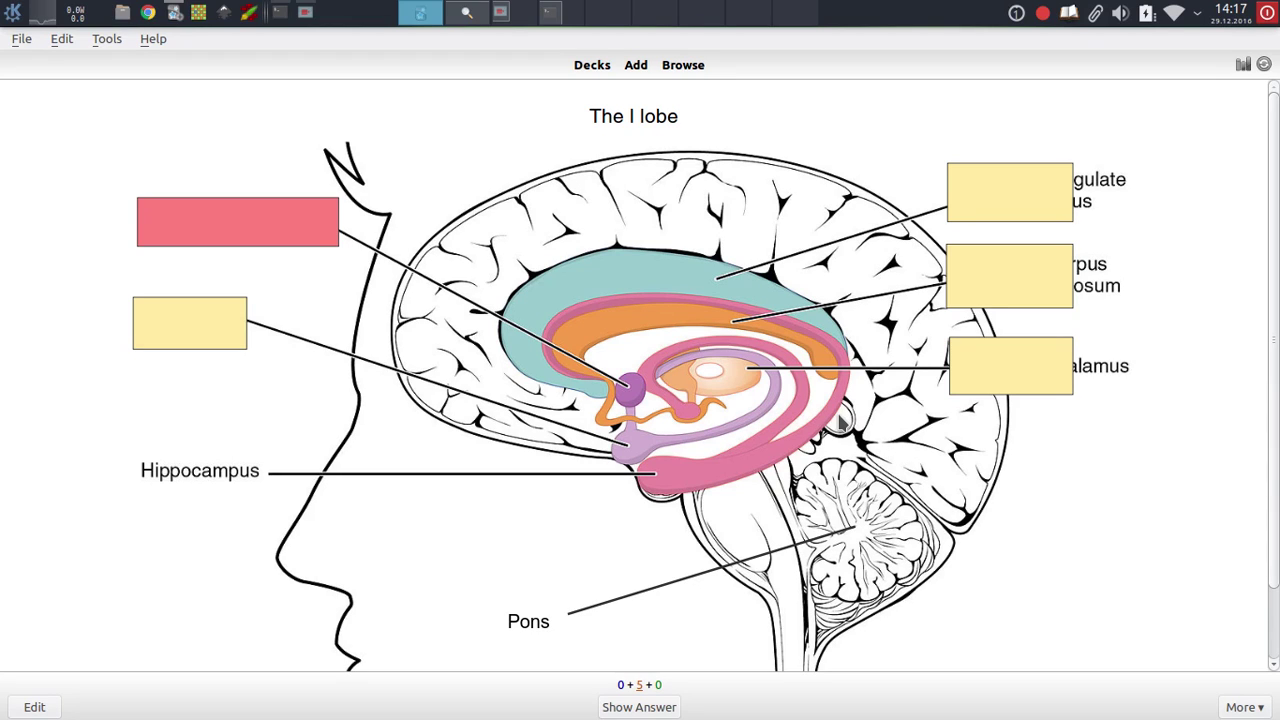
- Edit the current image occlusion note so its Header reads "The limbic lobe", and apply the change to the existing cards
key("e")
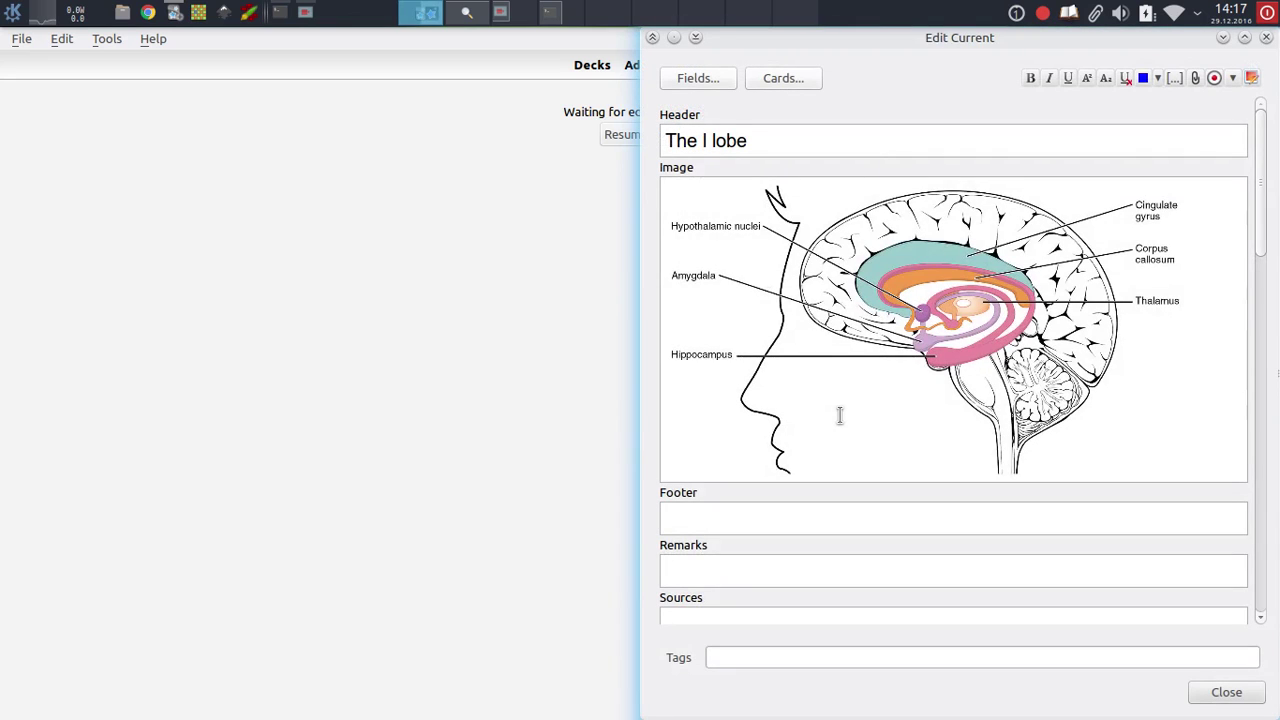
left_click(1252, 80)
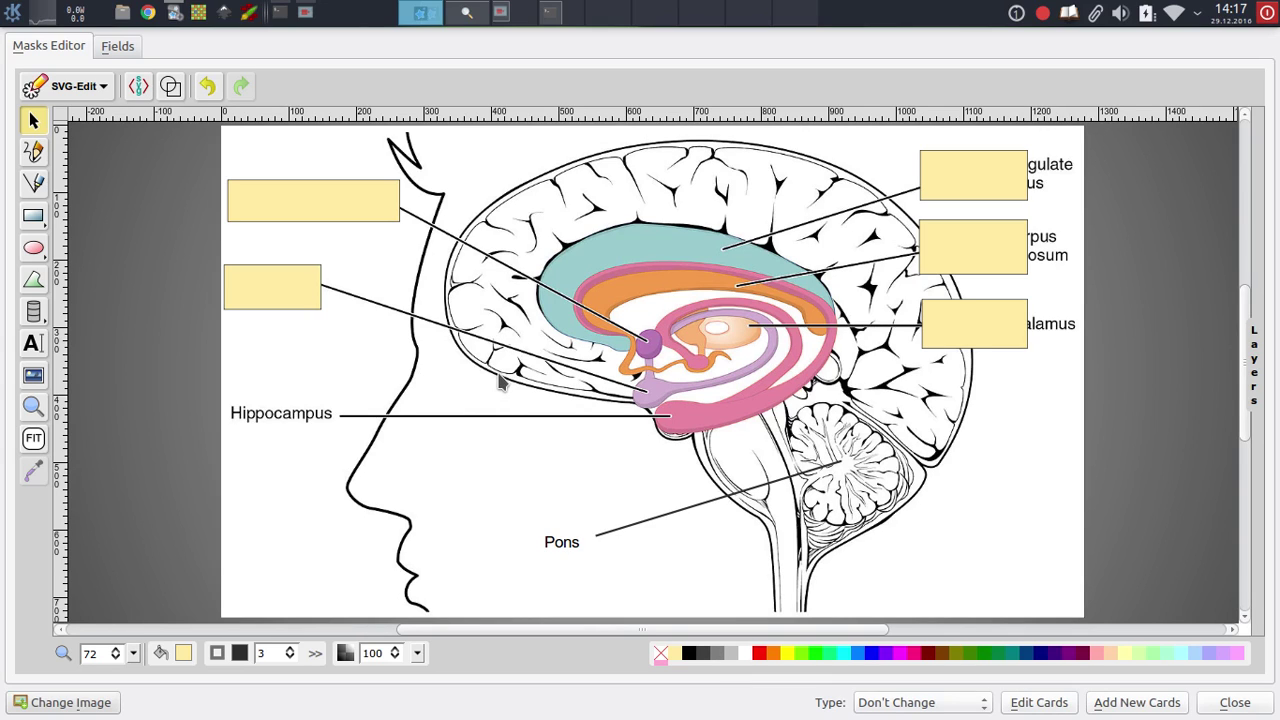
left_click(115, 48)
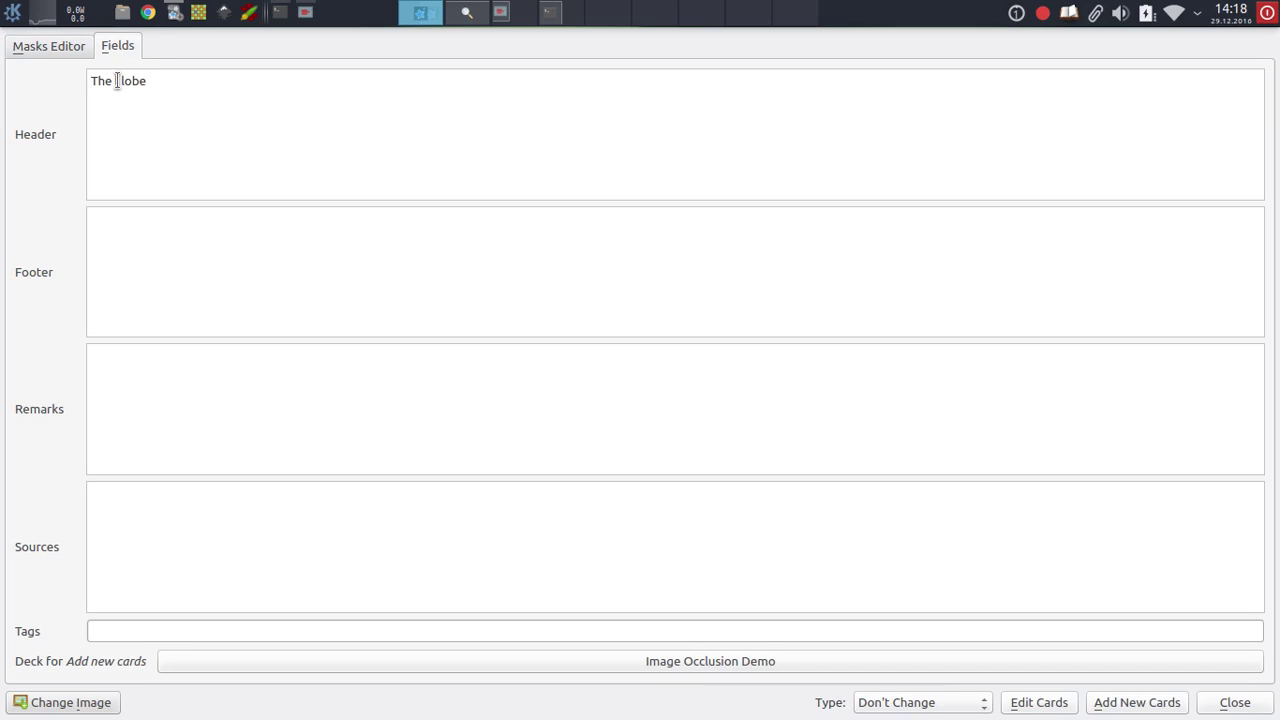
left_click(117, 81)
type("limbic")
left_click(1034, 705)
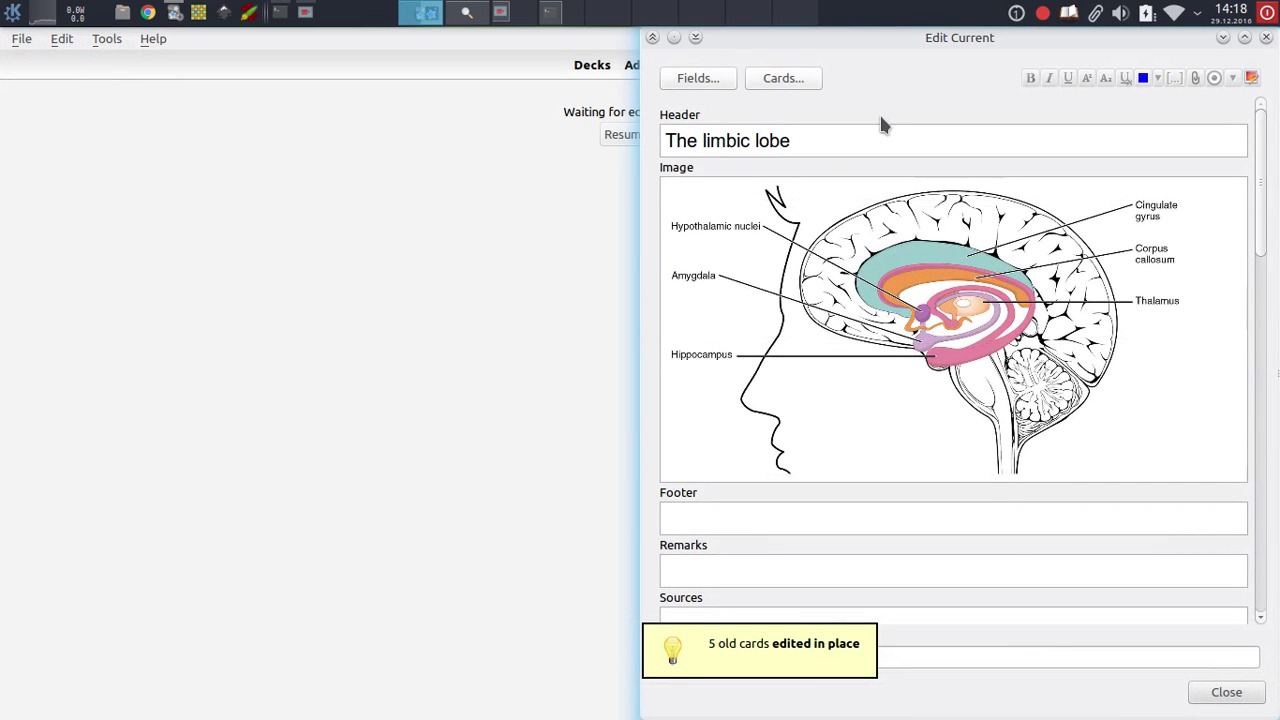
left_click(1266, 37)
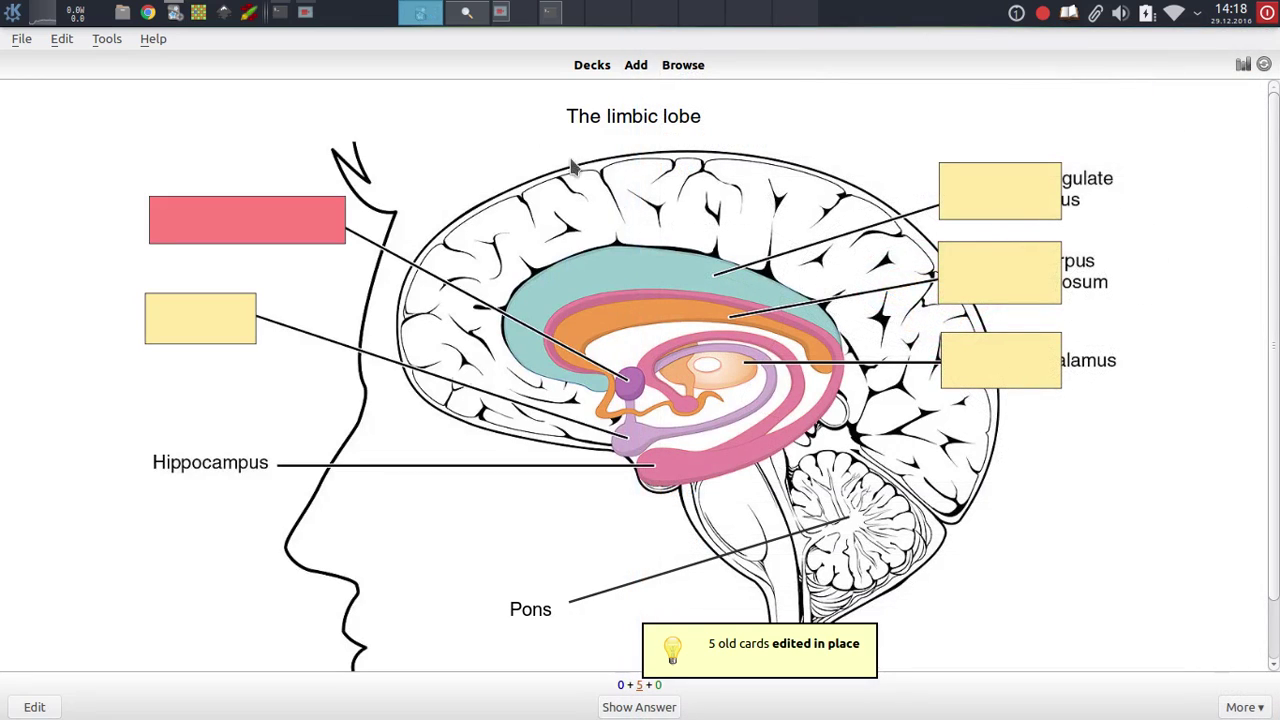
- Check the first card, reveal its answer and rate it Good, and reveal the amygdala card's answer
scroll(540, 116, "down", 1)
scroll(556, 128, "up", 1)
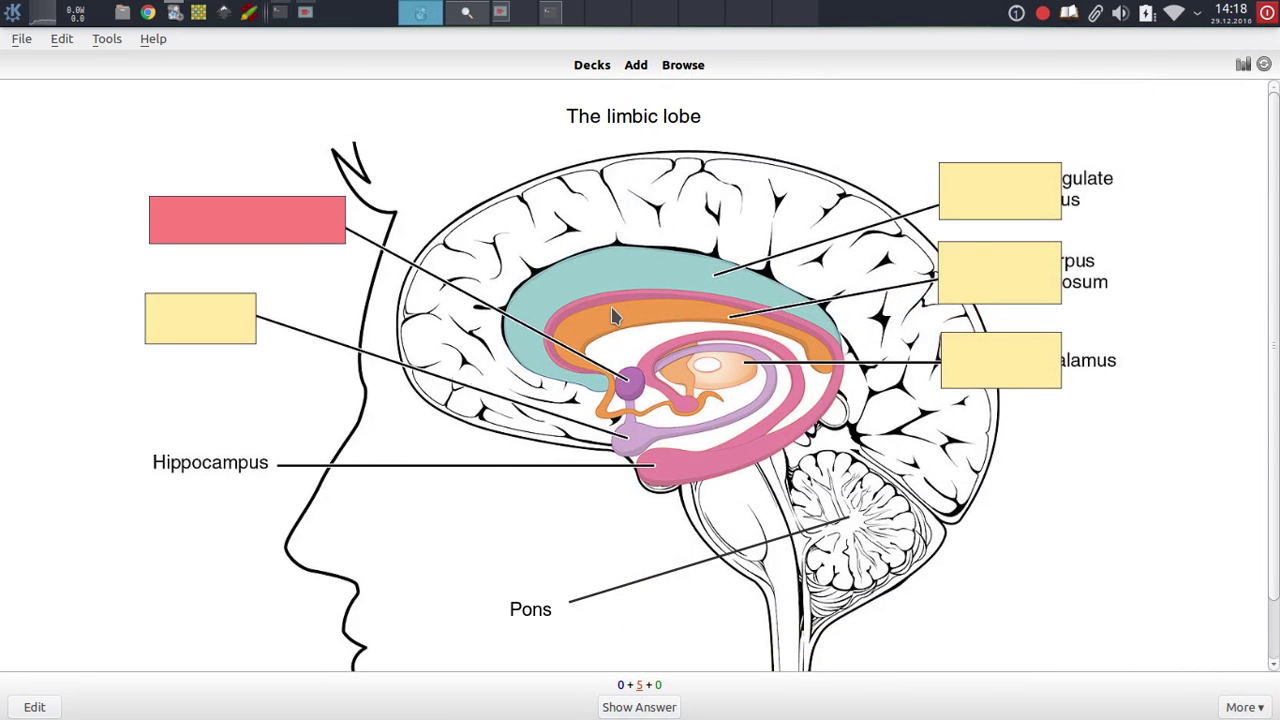
scroll(614, 316, "down", 1)
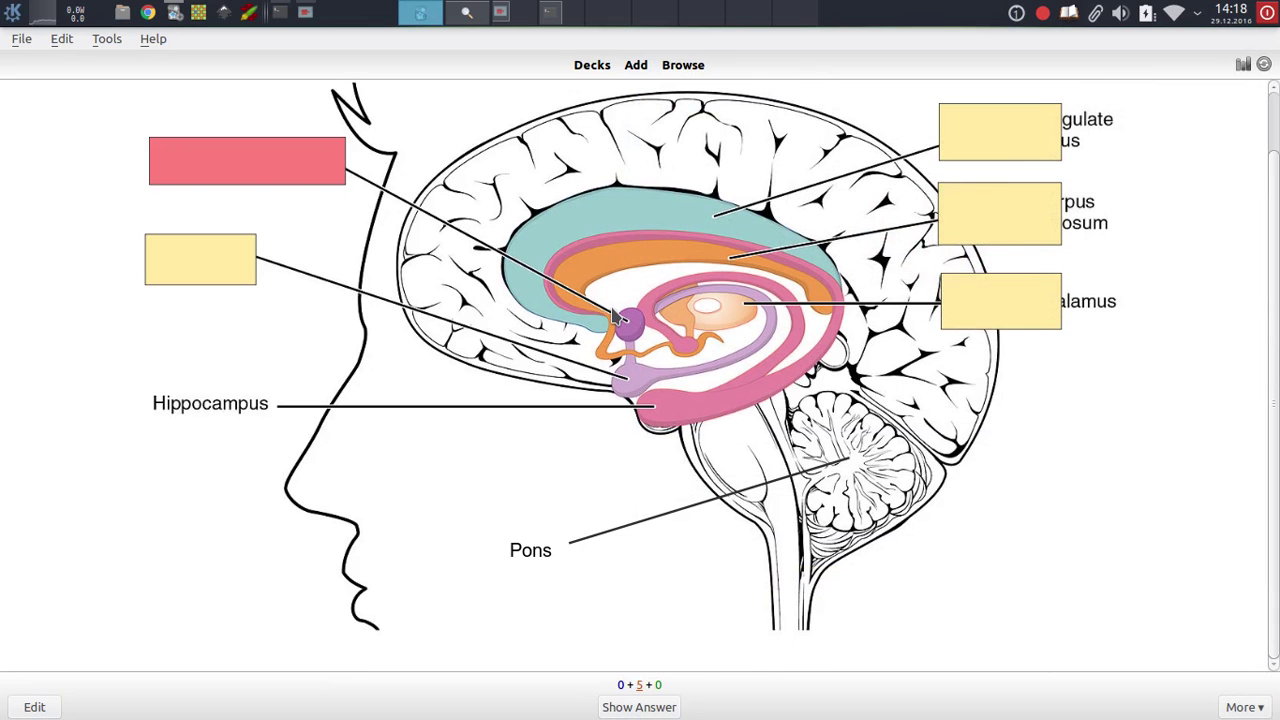
key("space")
scroll(610, 322, "up", 1)
scroll(606, 330, "down", 2)
key("space")
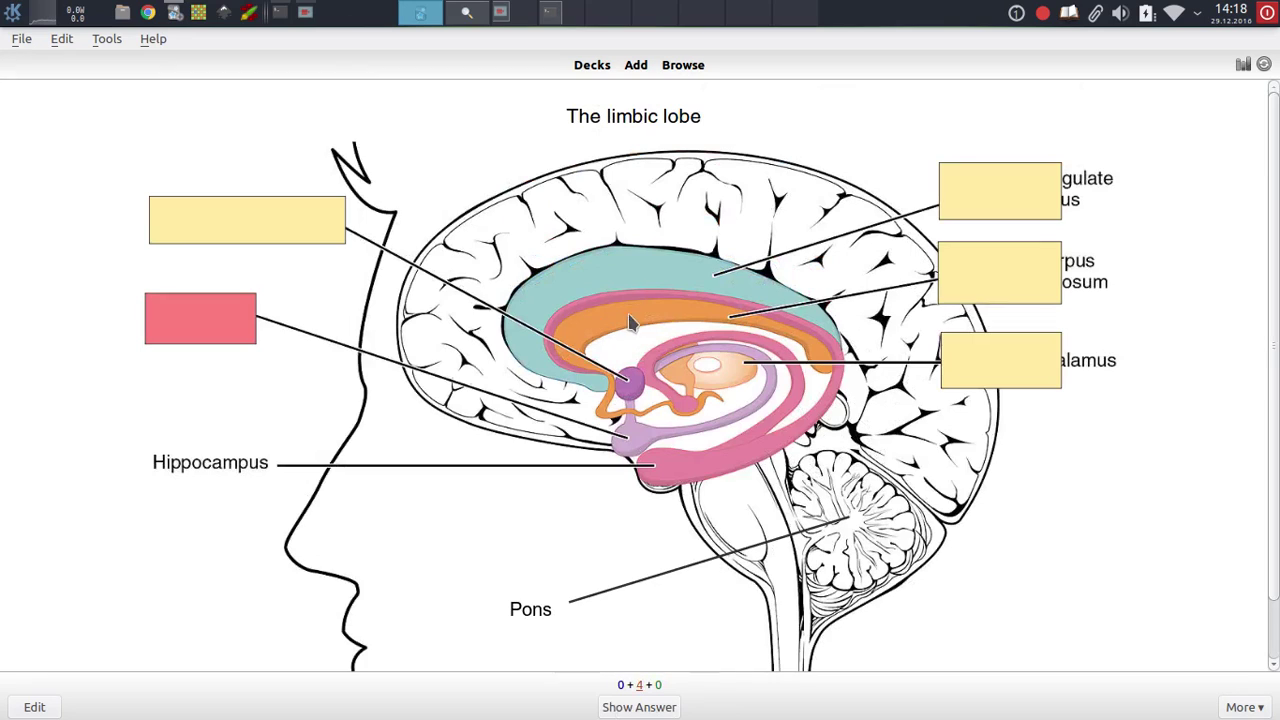
scroll(666, 315, "down", 1)
key("space")
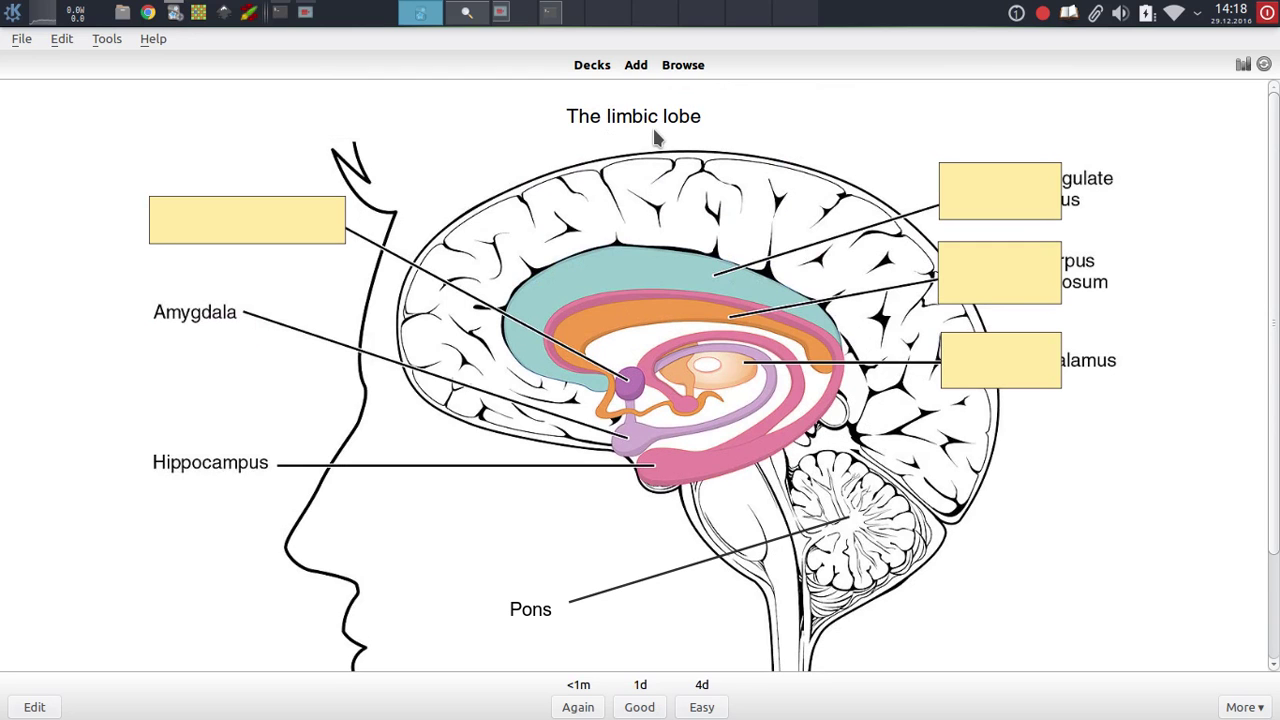
- Check the Header and Image of each card of the current deck in the card browser, enlarging the note editor
left_click(466, 13)
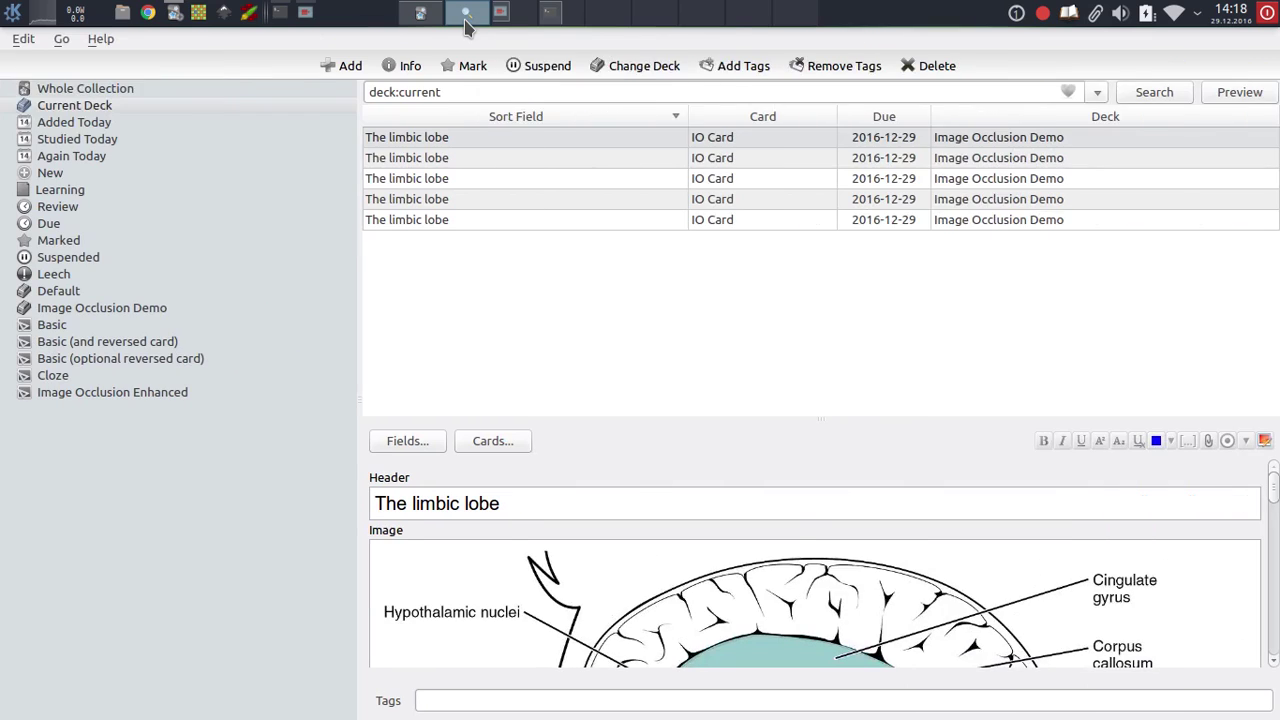
left_click(523, 222)
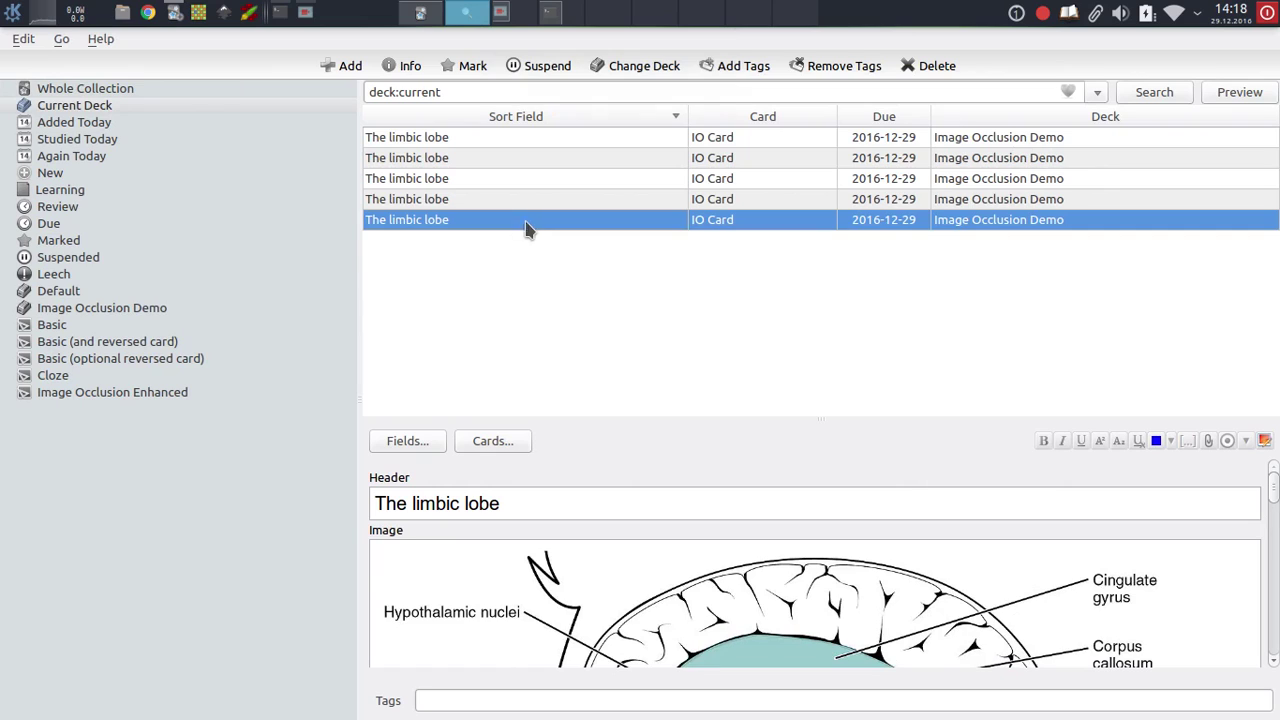
left_click(483, 176)
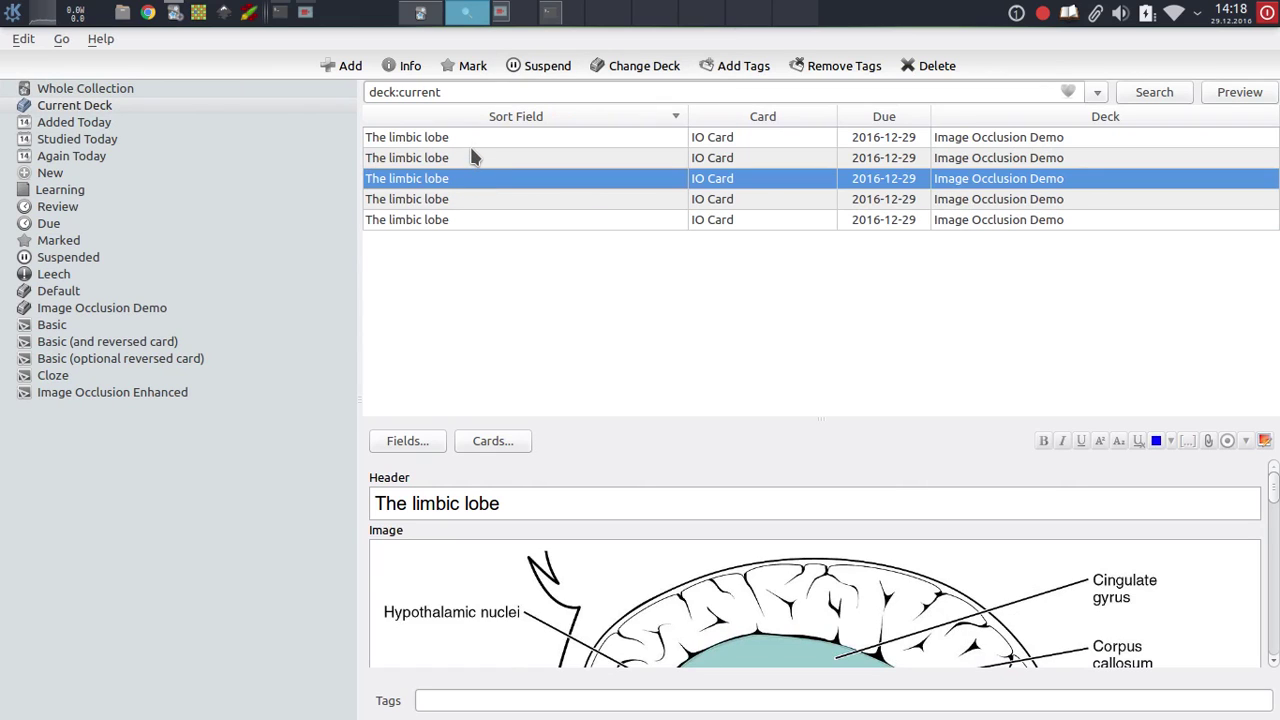
left_click(472, 141)
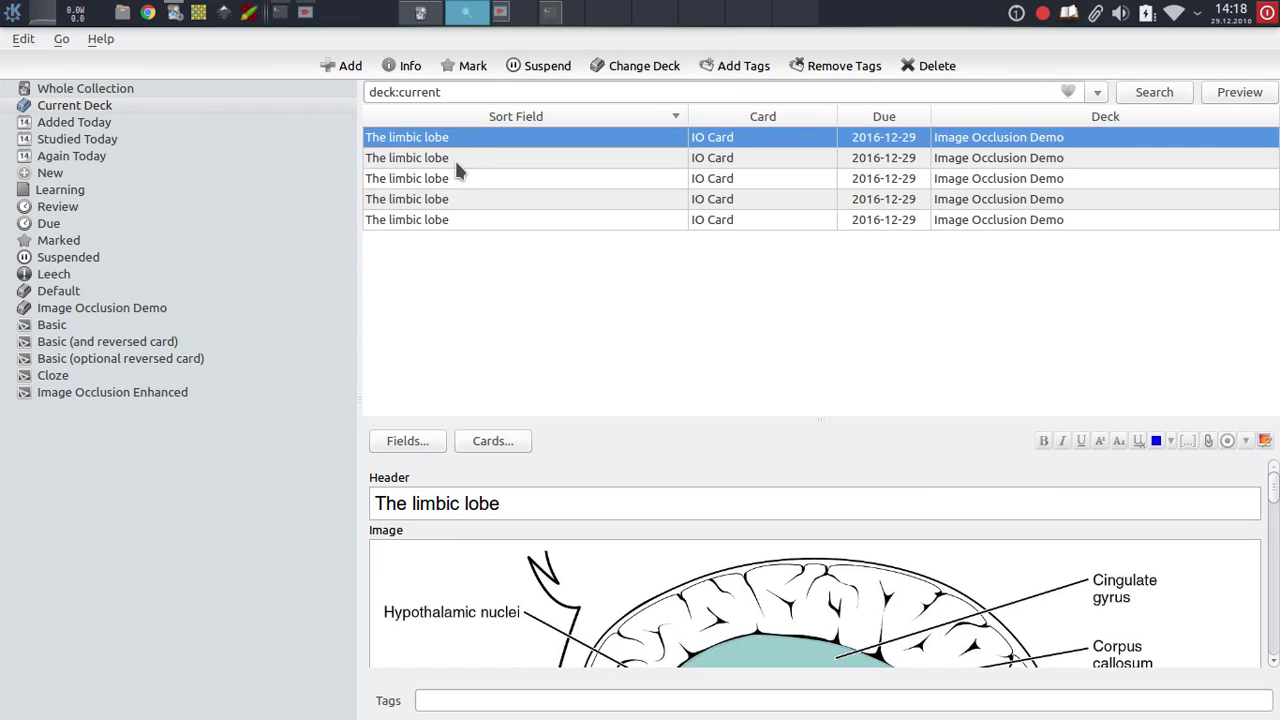
left_click(567, 158)
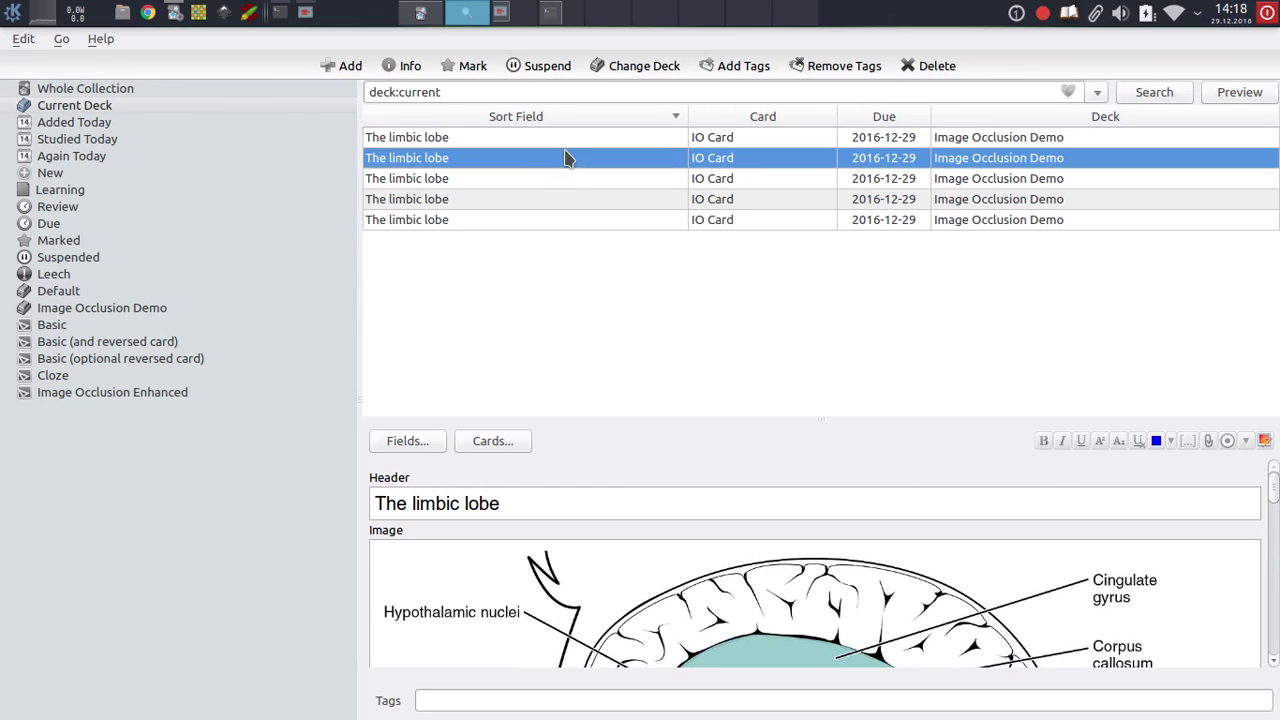
left_click(508, 178)
left_click(493, 197)
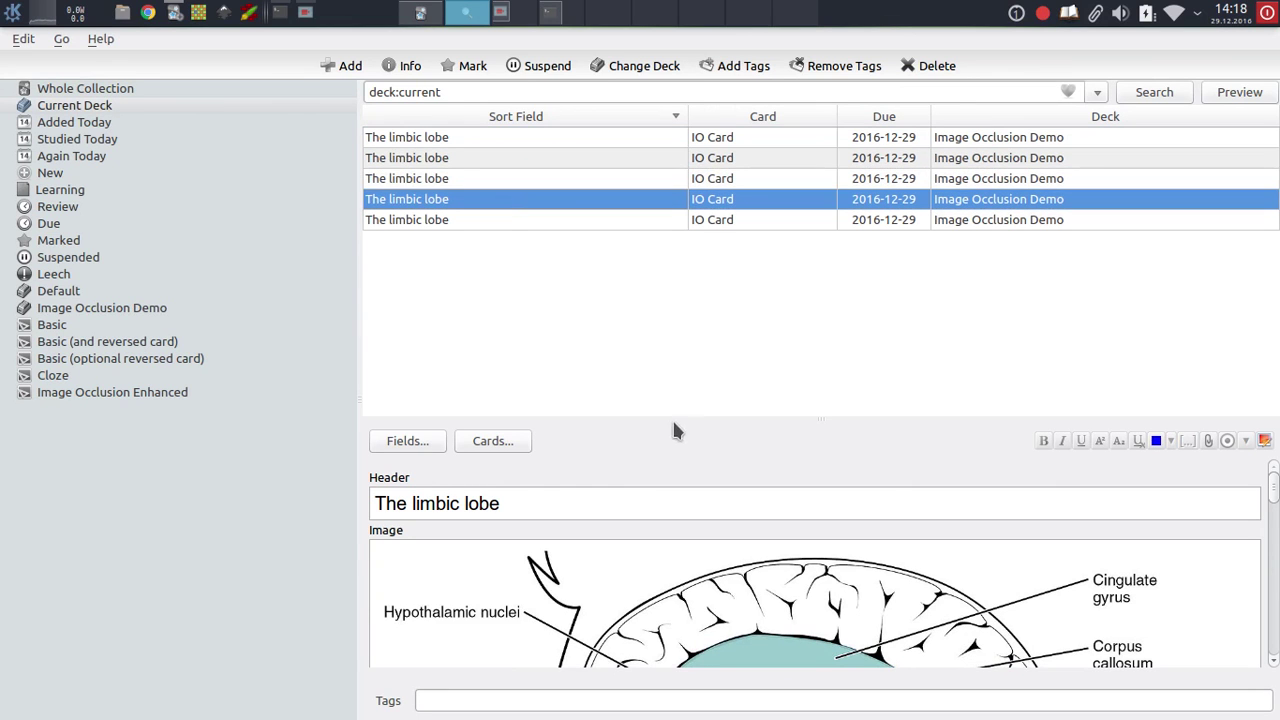
left_click_drag(677, 421, 677, 282)
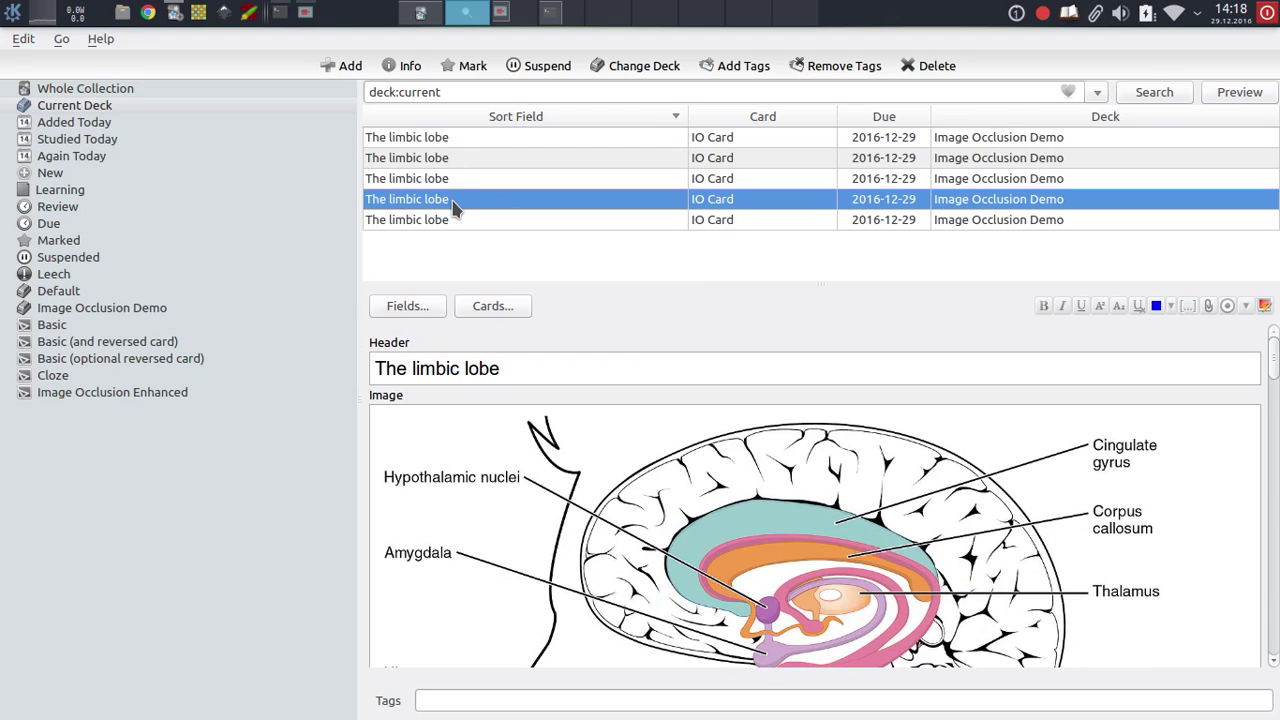
left_click(473, 141)
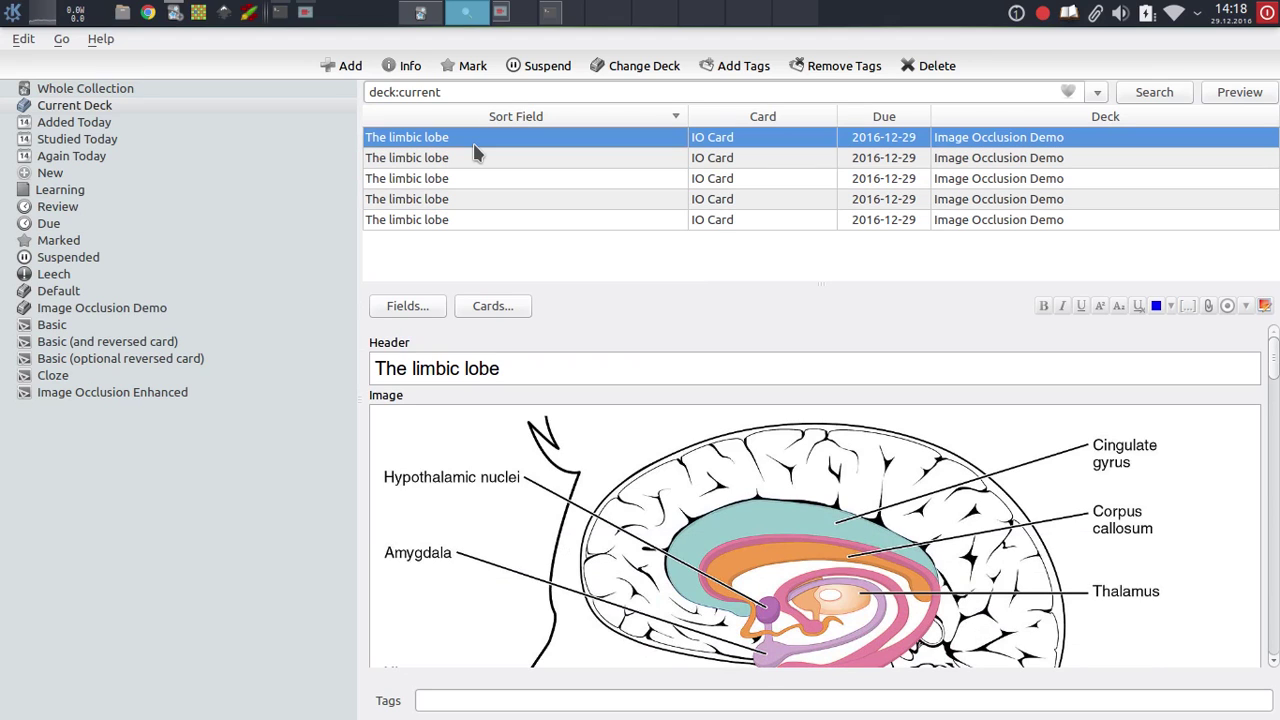
left_click(402, 219)
left_click(412, 199)
left_click(414, 181)
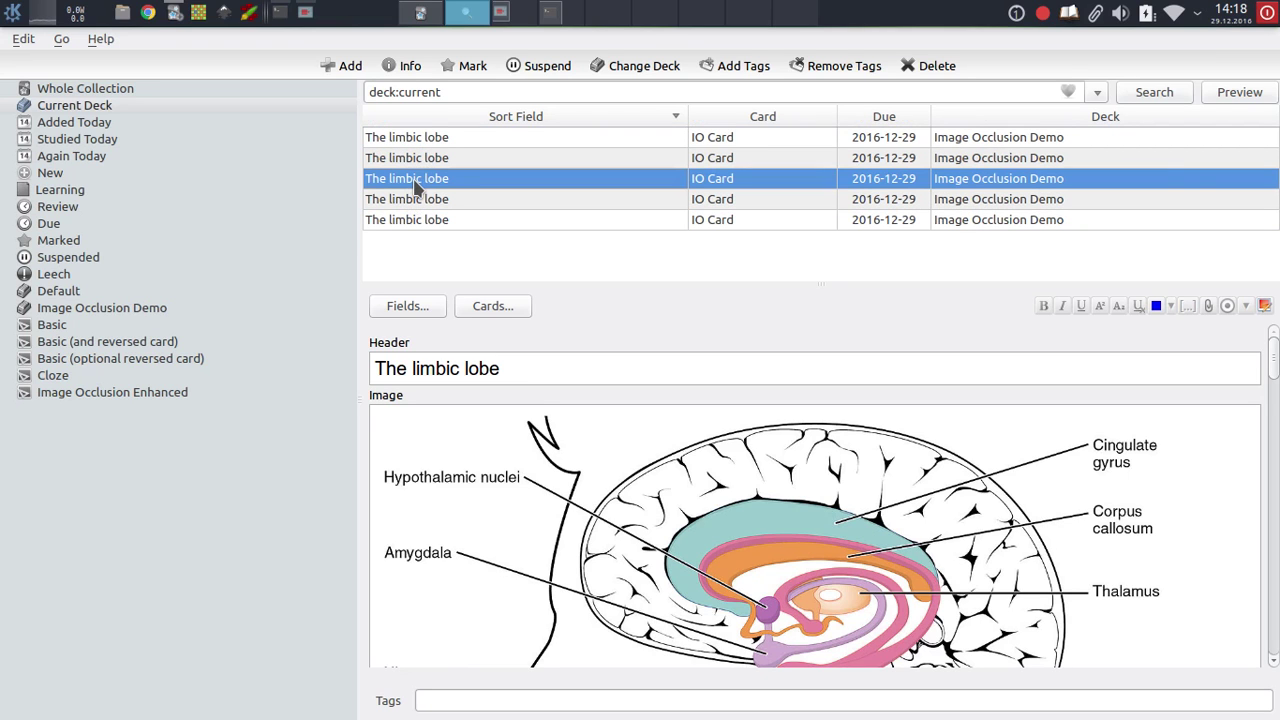
- From the review window, move the cingulate gyrus, corpus callosum and thalamus masks fully over their labels and update the existing cards
left_click(420, 12)
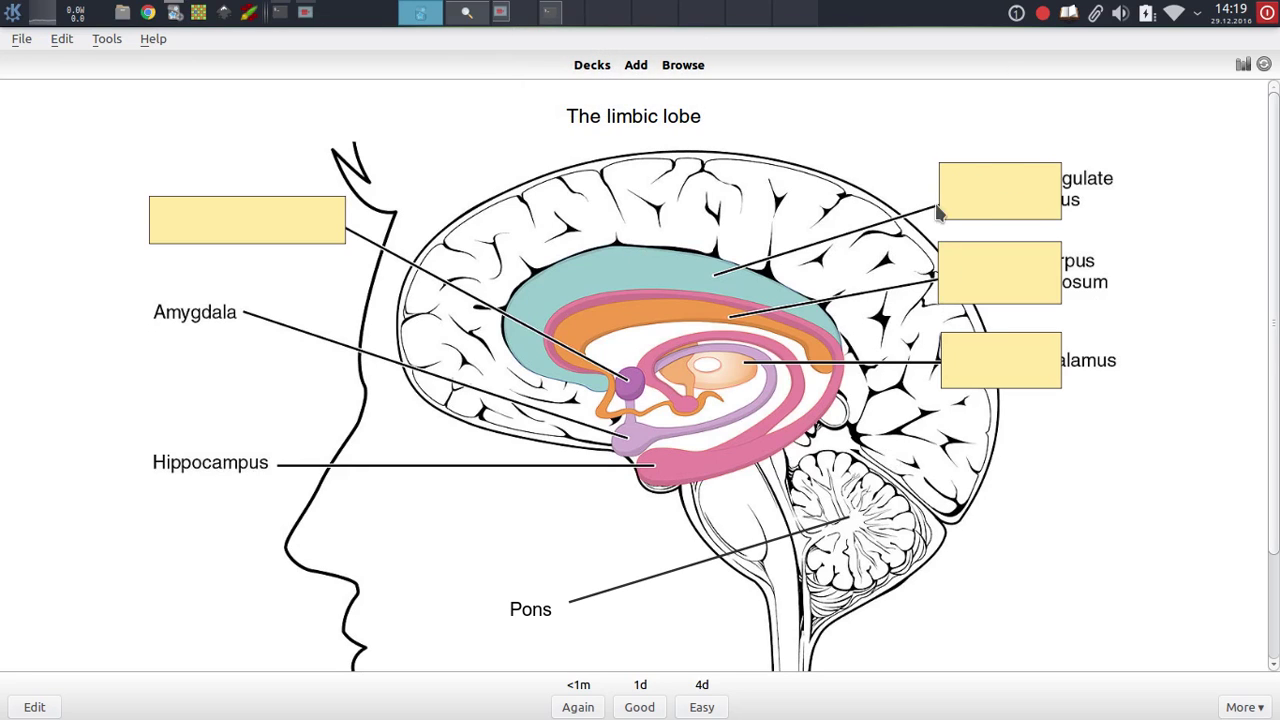
key("e")
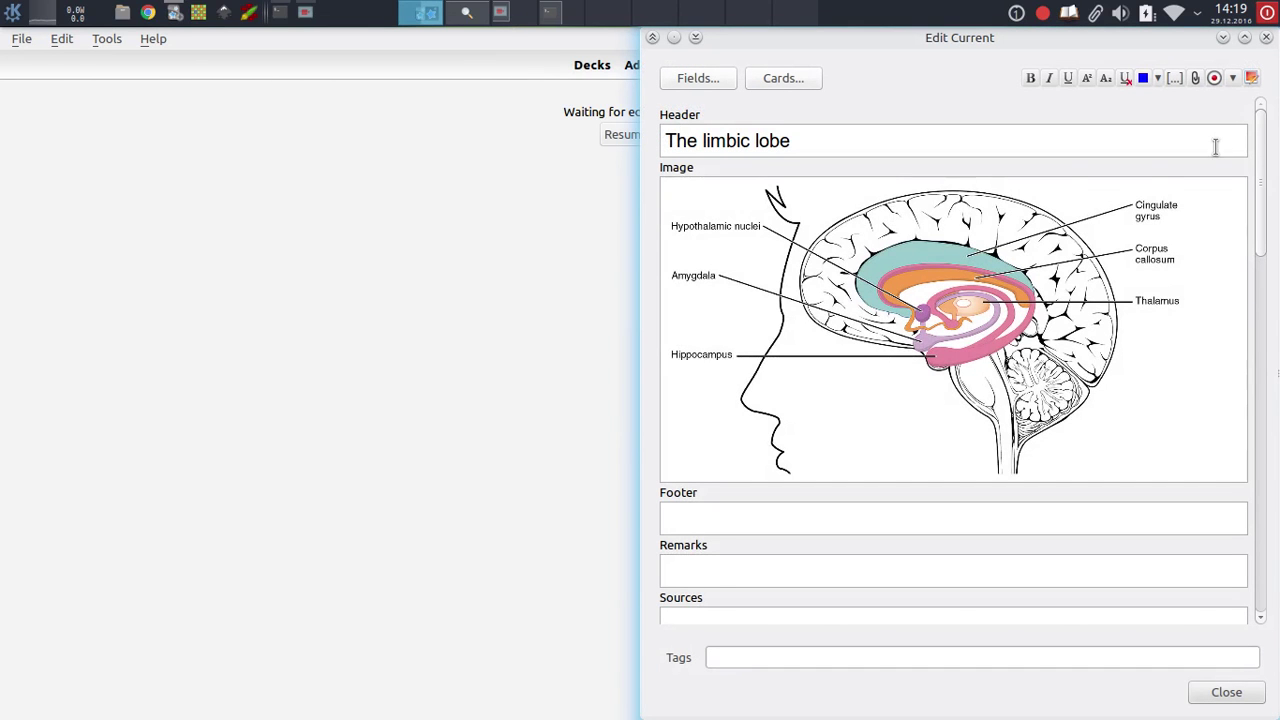
left_click(1251, 84)
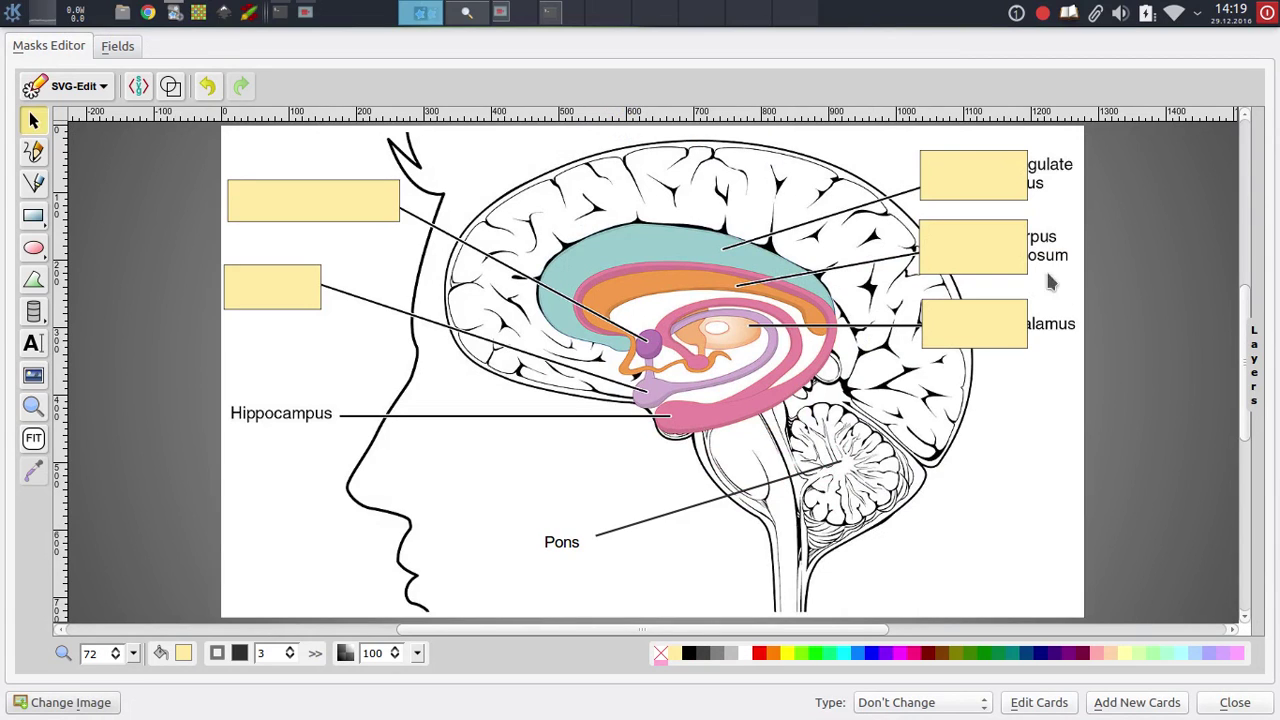
left_click(969, 160)
left_click_drag(971, 183, 1022, 186)
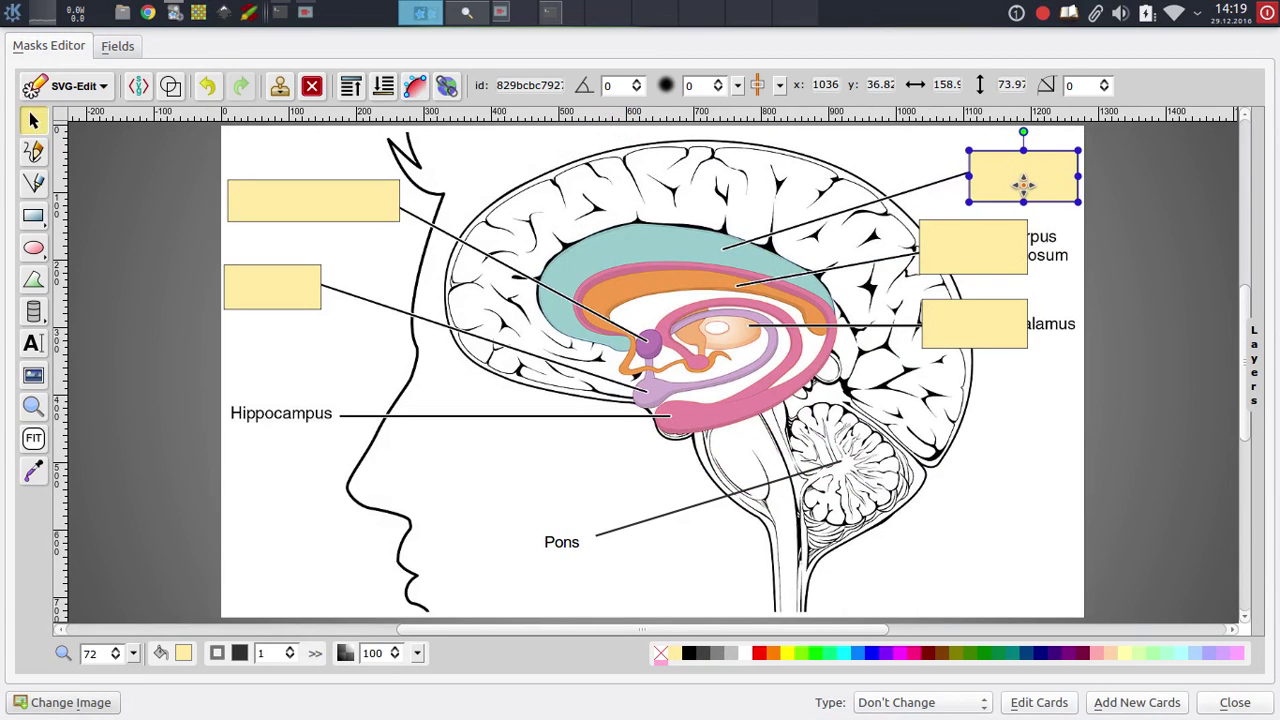
left_click_drag(990, 242, 1029, 249)
left_click(997, 323)
left_click_drag(997, 323, 1045, 321)
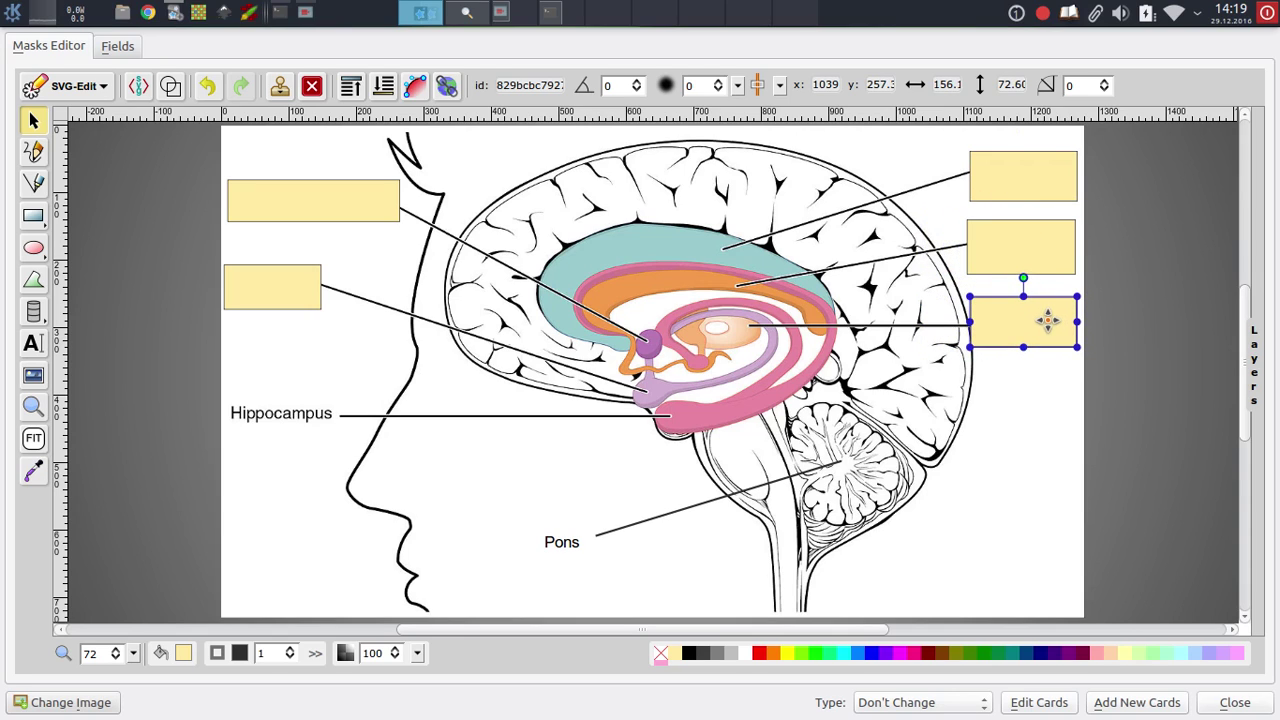
left_click(969, 460)
left_click(1050, 701)
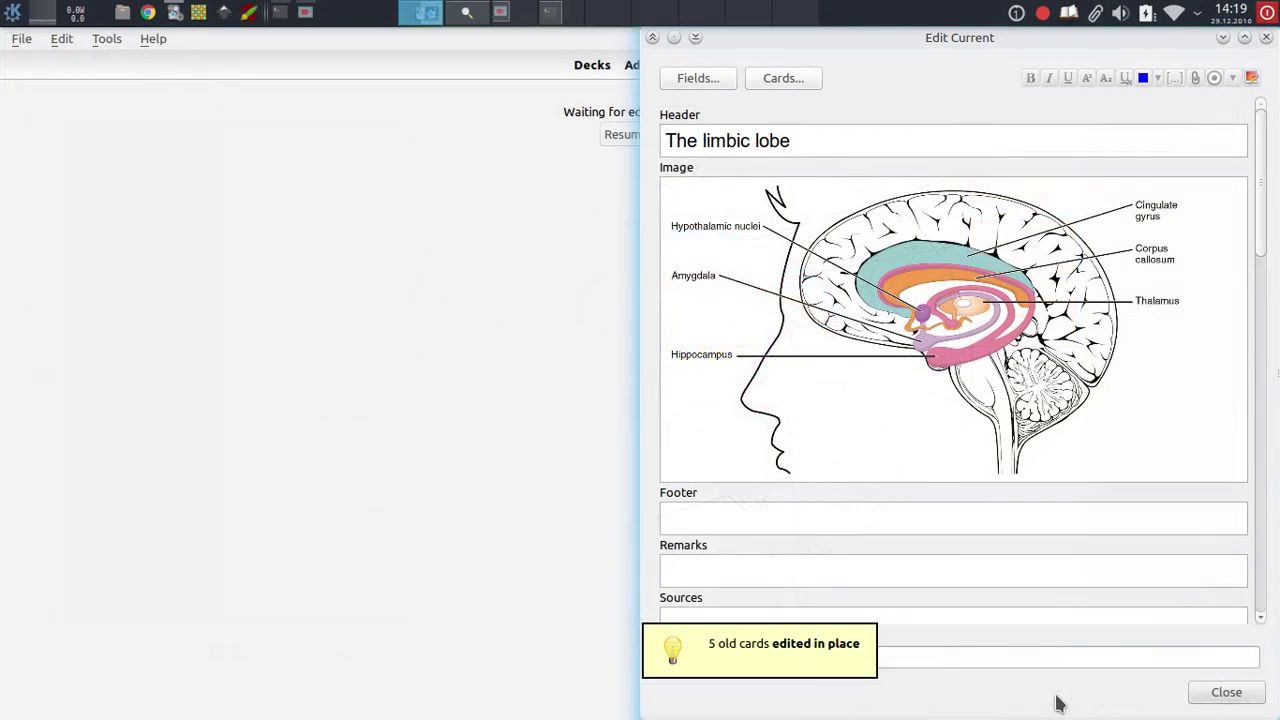
left_click(1266, 37)
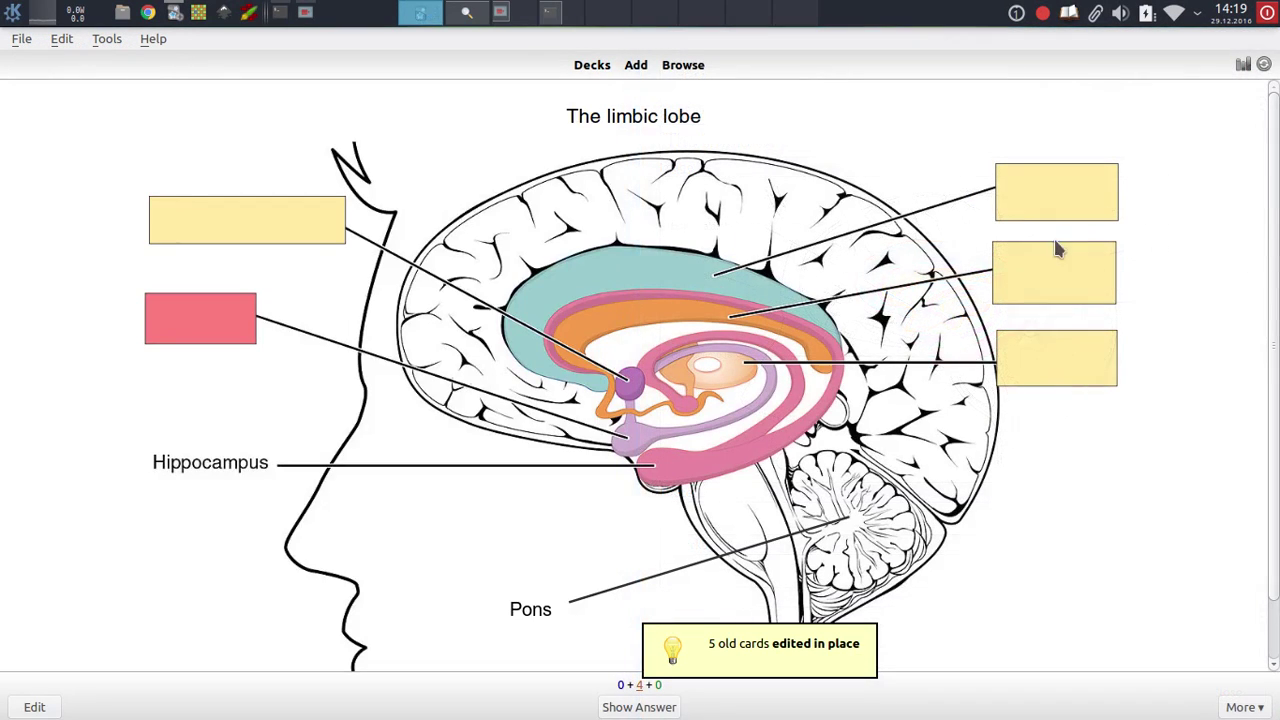
- Review the amygdala, cingulate gyrus and corpus callosum cards, revealing each answer and rating it Good
key("space")
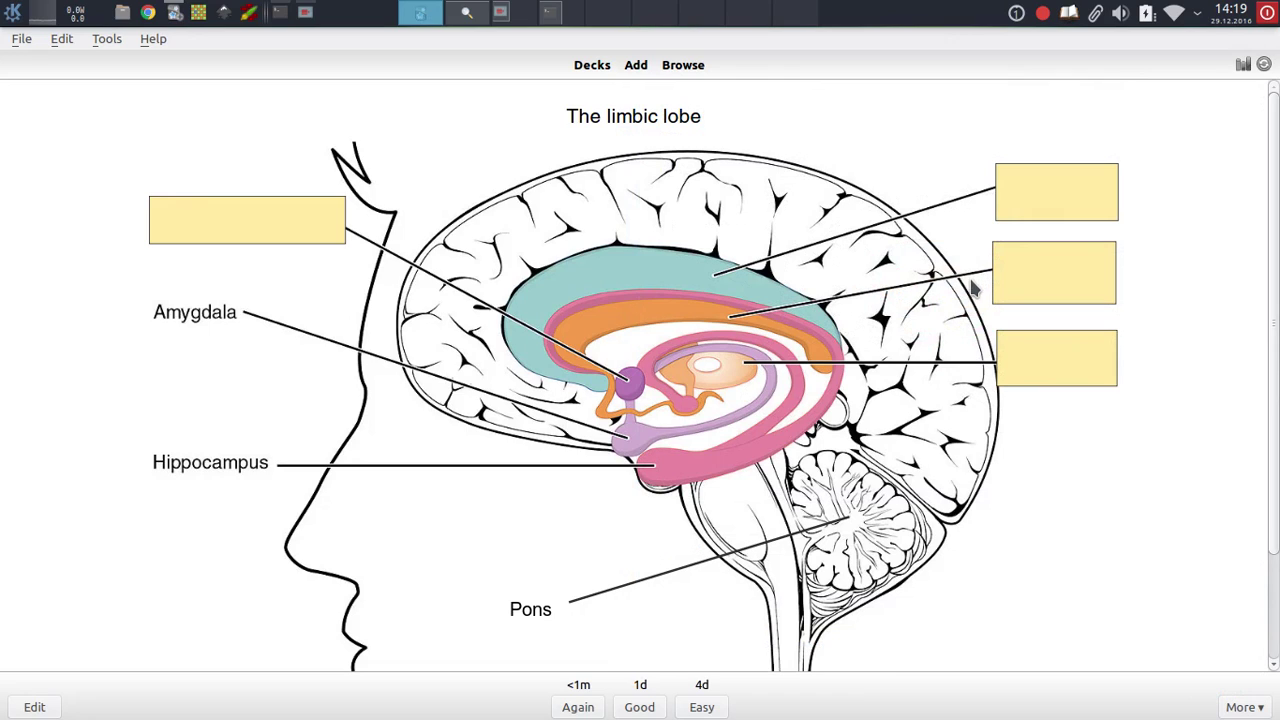
key("space")
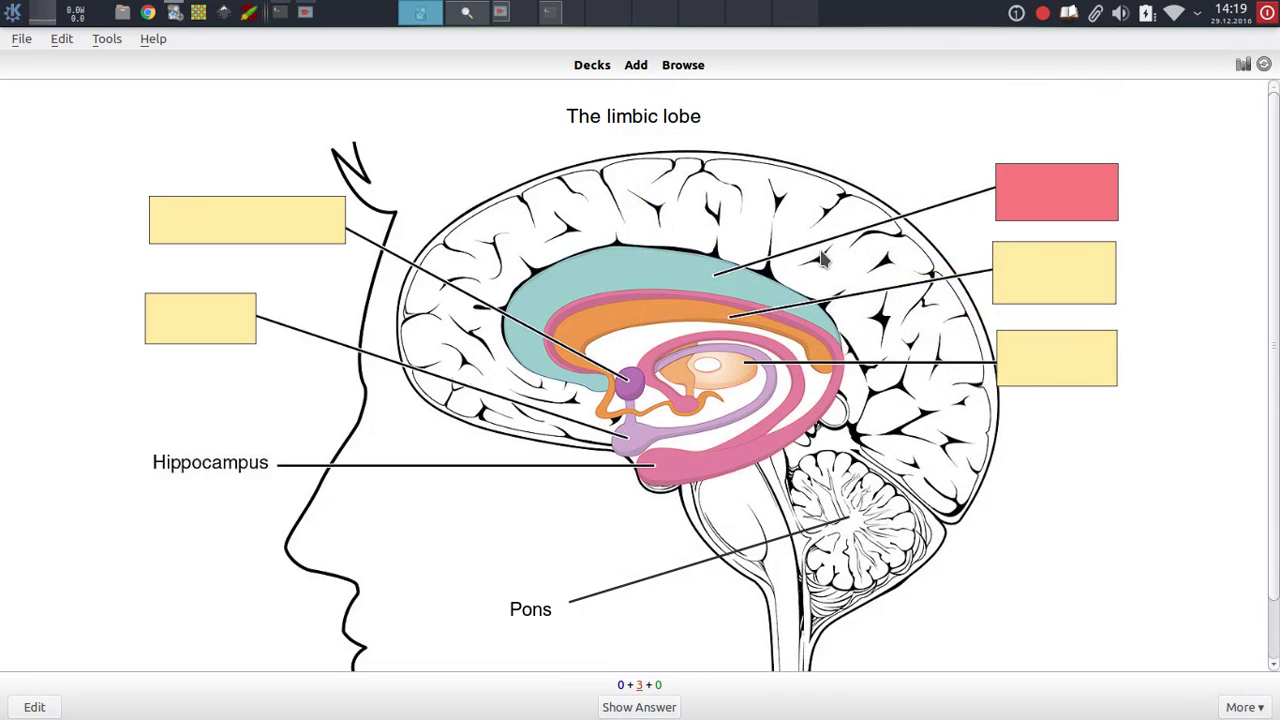
key("space")
key("space")
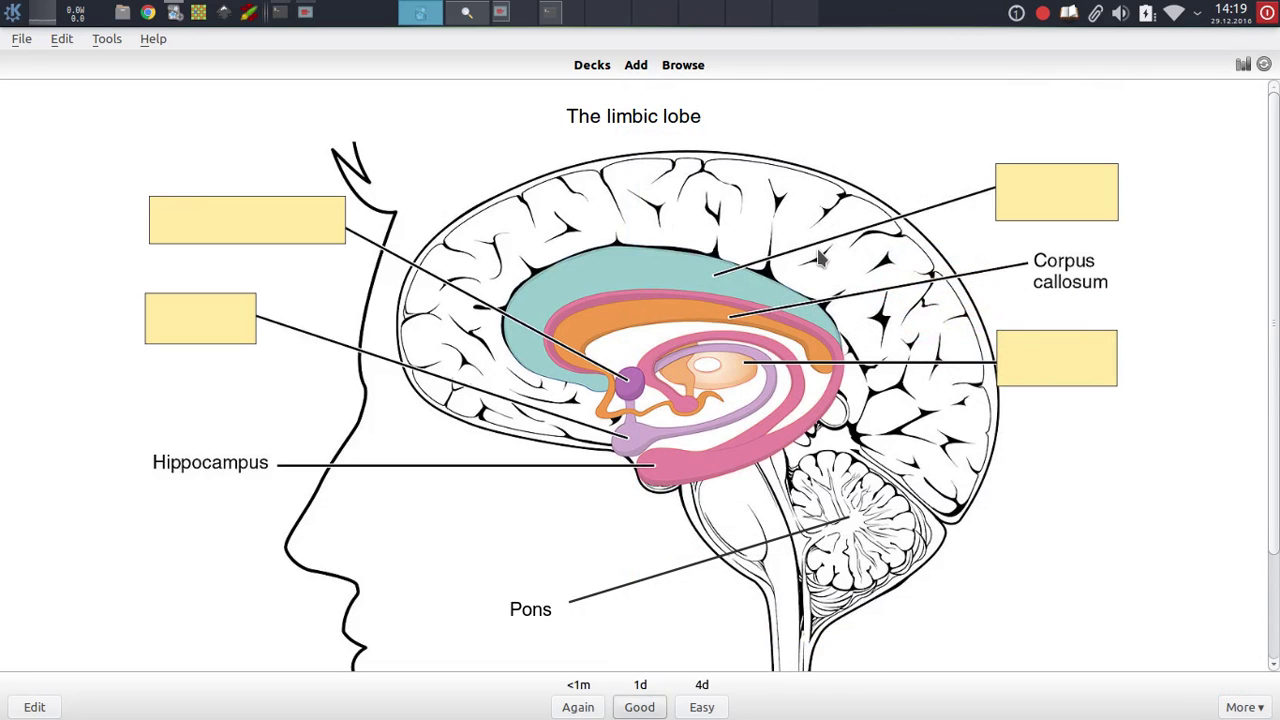
key("space")
key("space")
- From the current review card, open its masks for editing and widen the cingulate gyrus mask to about 195 by extending its inner side
key("e")
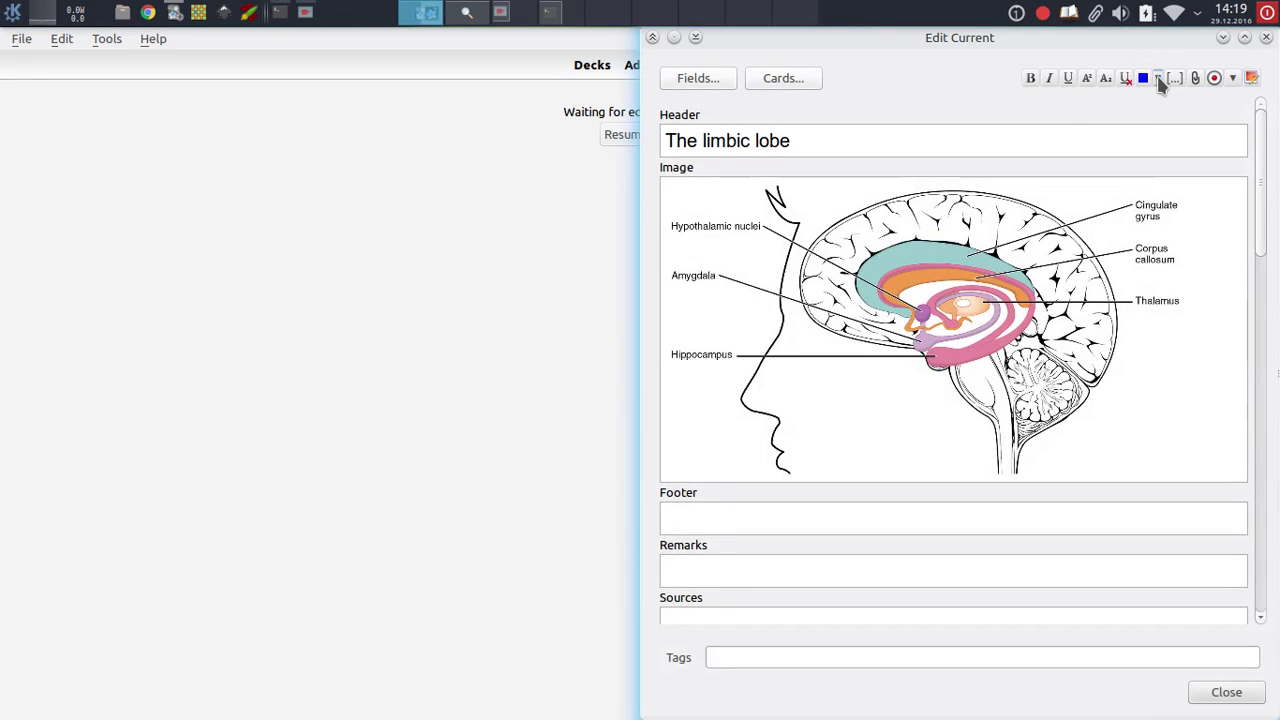
left_click(1251, 78)
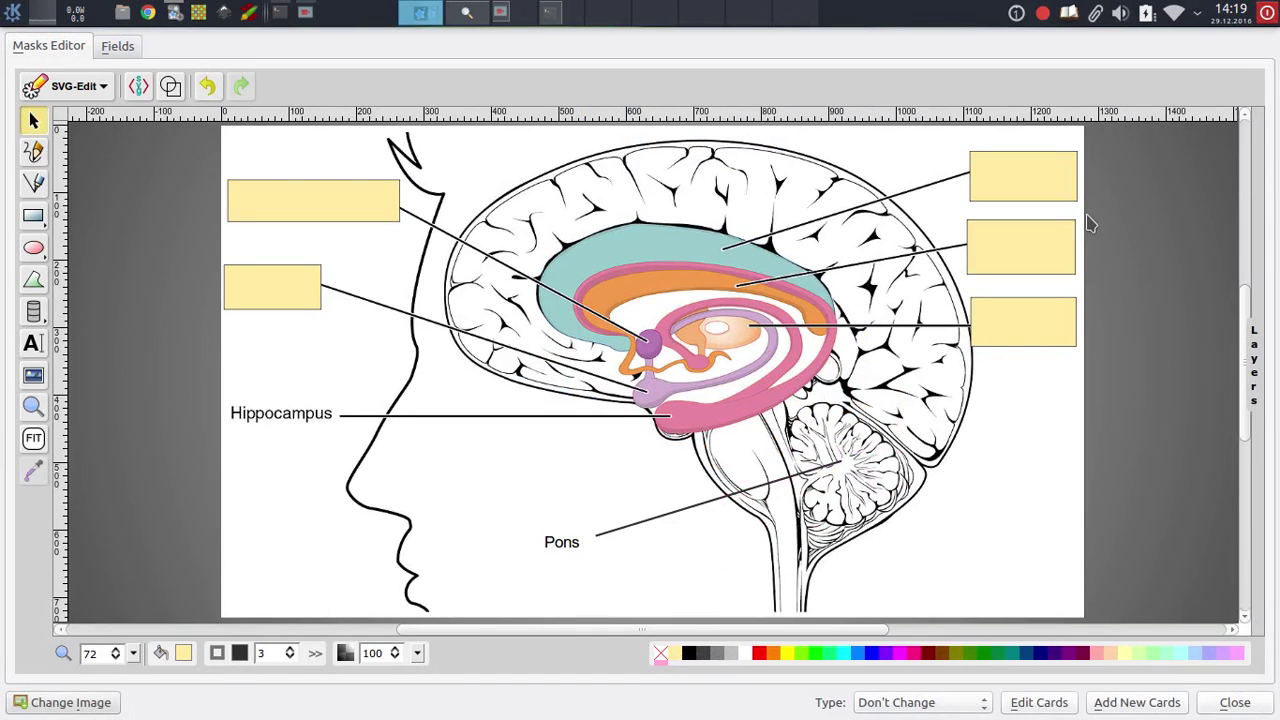
left_click(1031, 192)
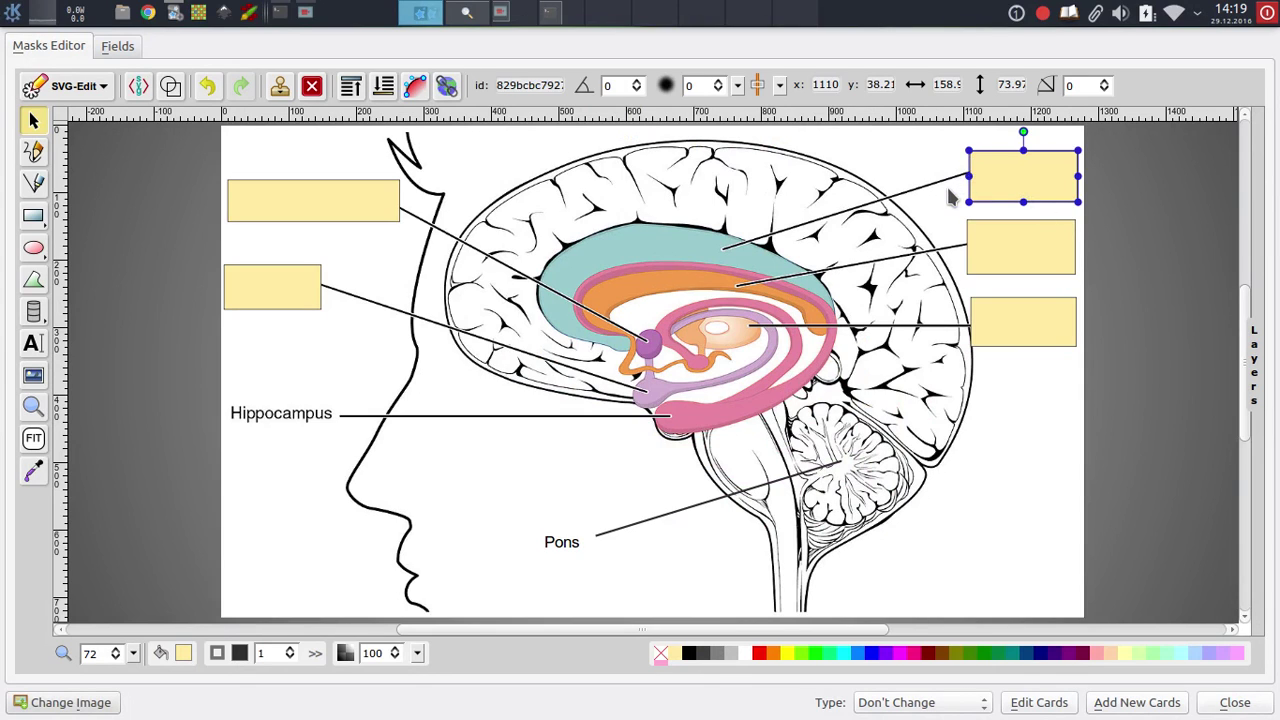
left_click(950, 197)
left_click(980, 171)
left_click_drag(968, 174, 944, 176)
left_click(910, 348)
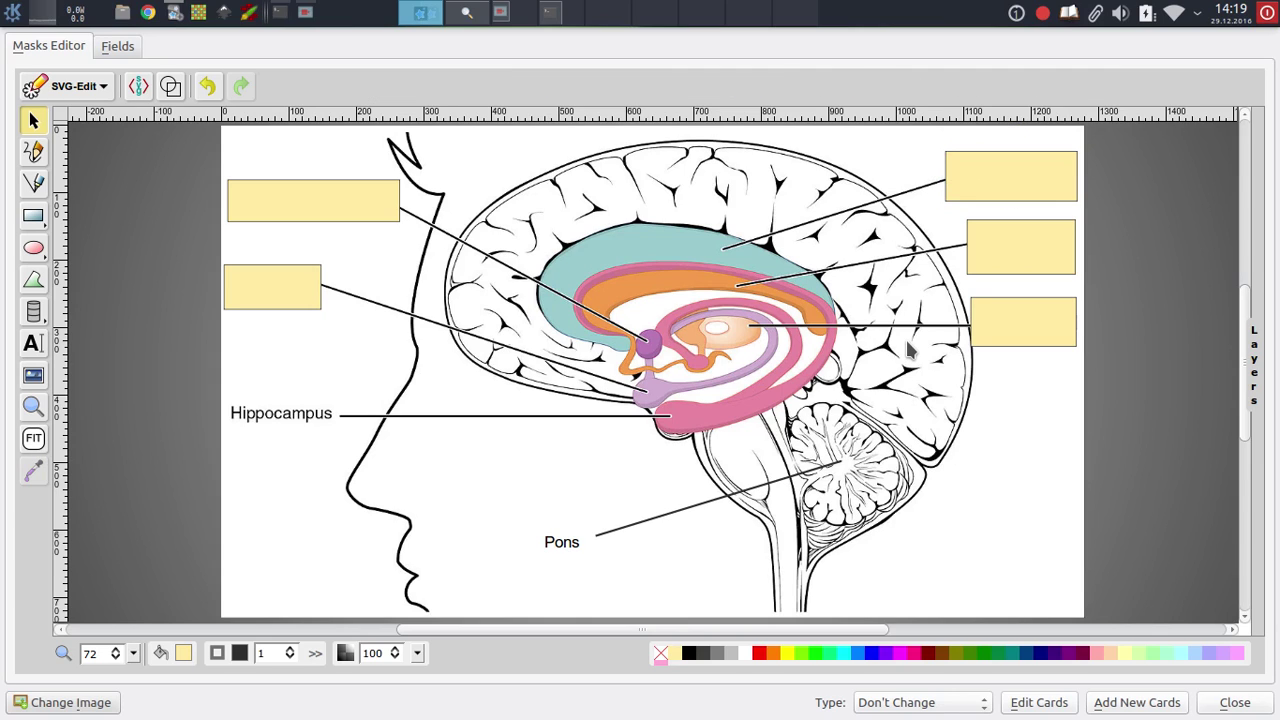
- Widen the corpus callosum and thalamus masks so their inner edges roughly line up with the cingulate gyrus mask
left_click(983, 242)
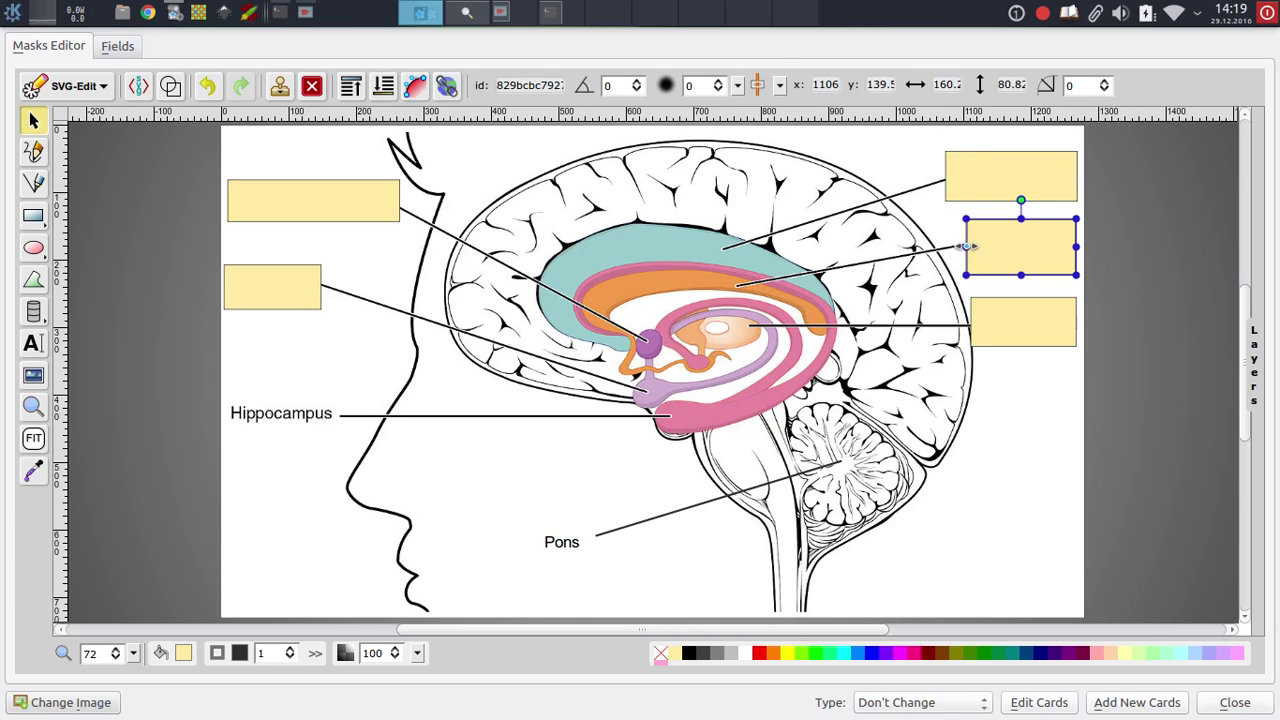
left_click_drag(955, 247, 947, 248)
left_click(929, 311)
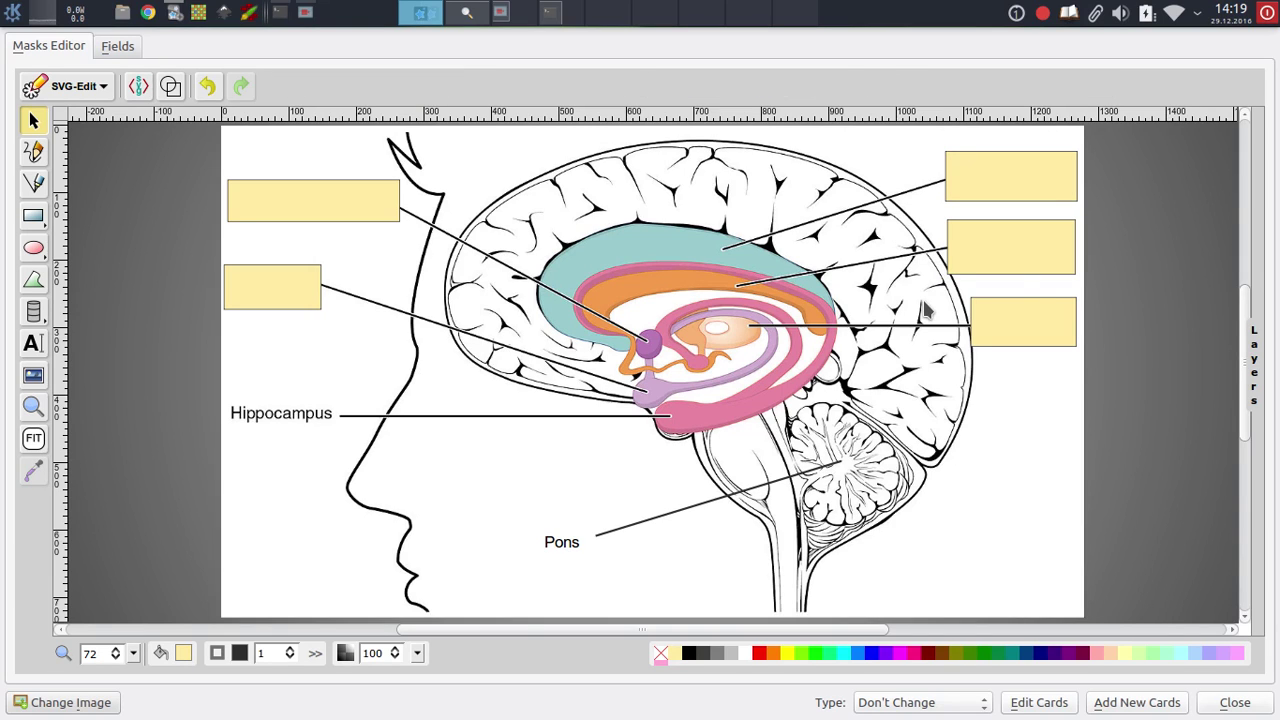
left_click(976, 334)
left_click_drag(969, 322, 948, 322)
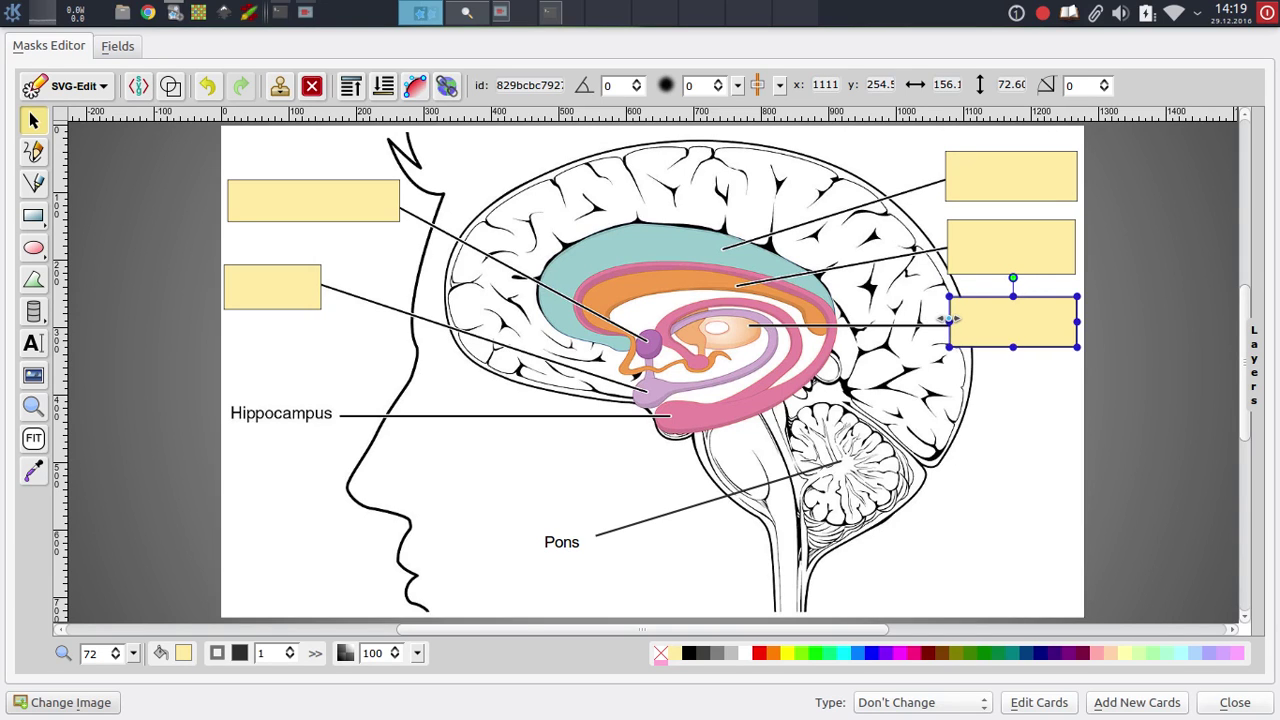
left_click(930, 343)
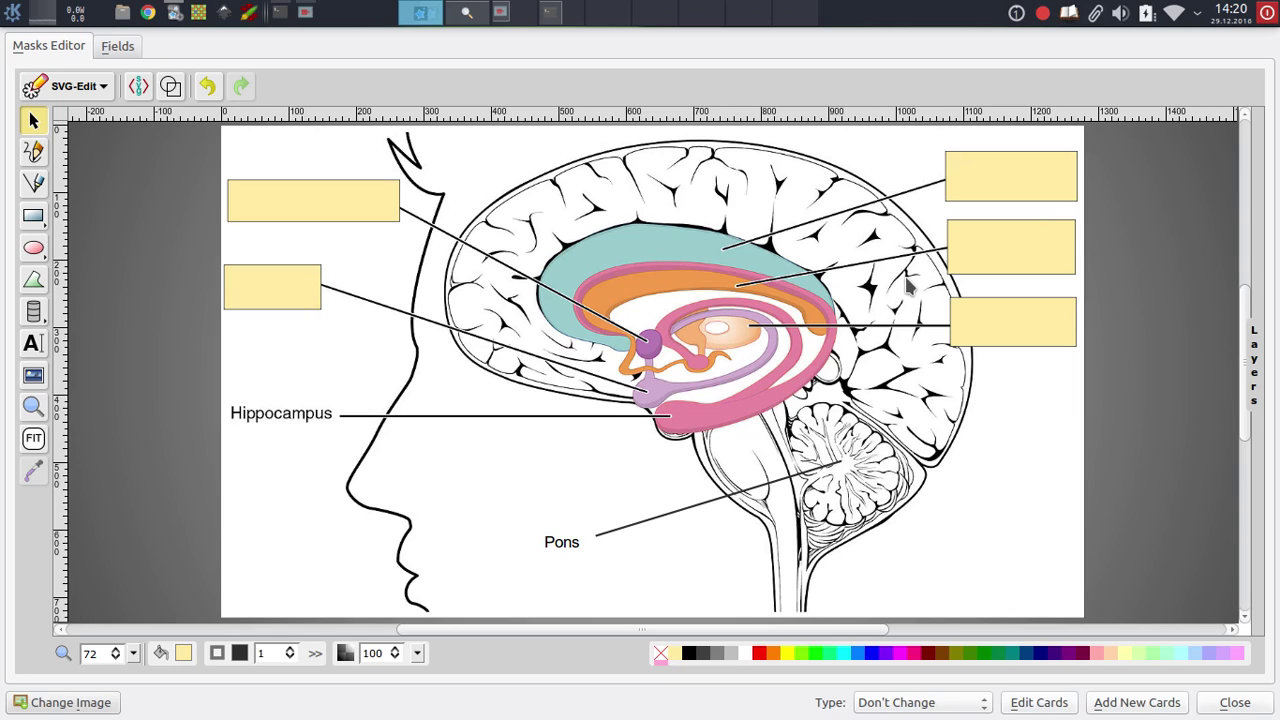
left_click(1008, 177)
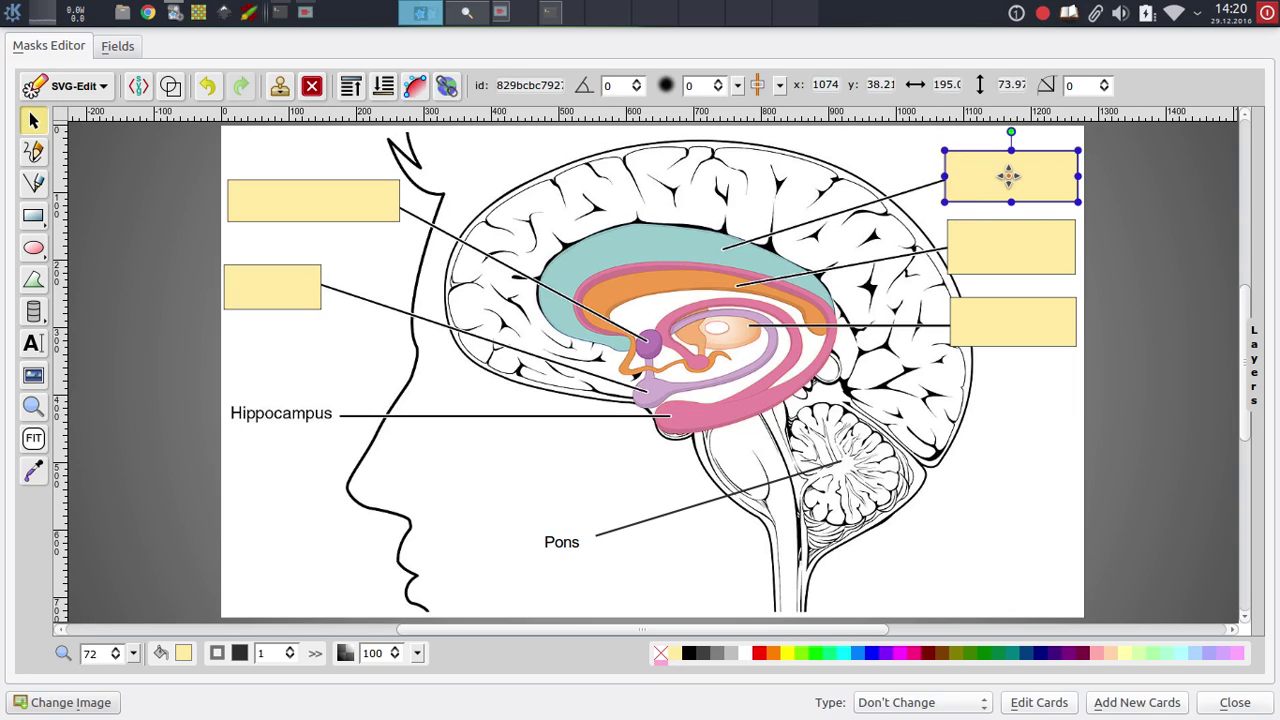
left_click(920, 212)
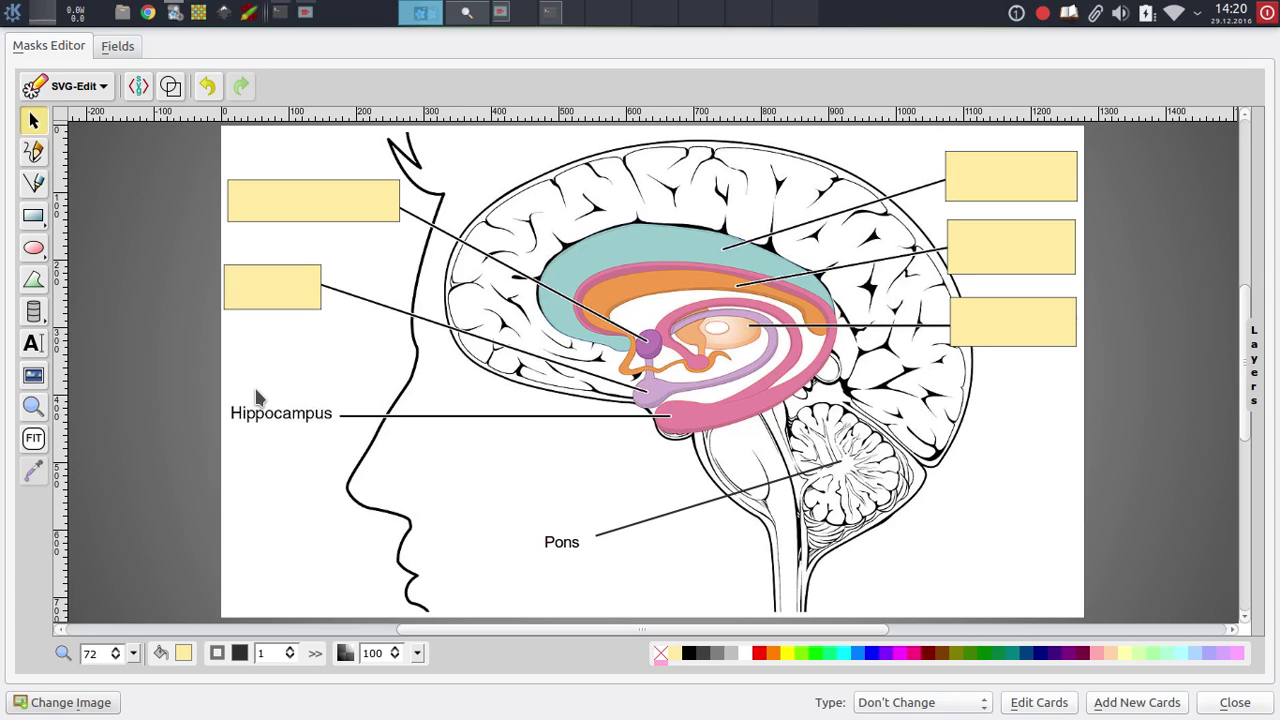
- Draw a rectangular mask about 164 by 57 over the Hippocampus label, update the cards, and close the note editor
key("r")
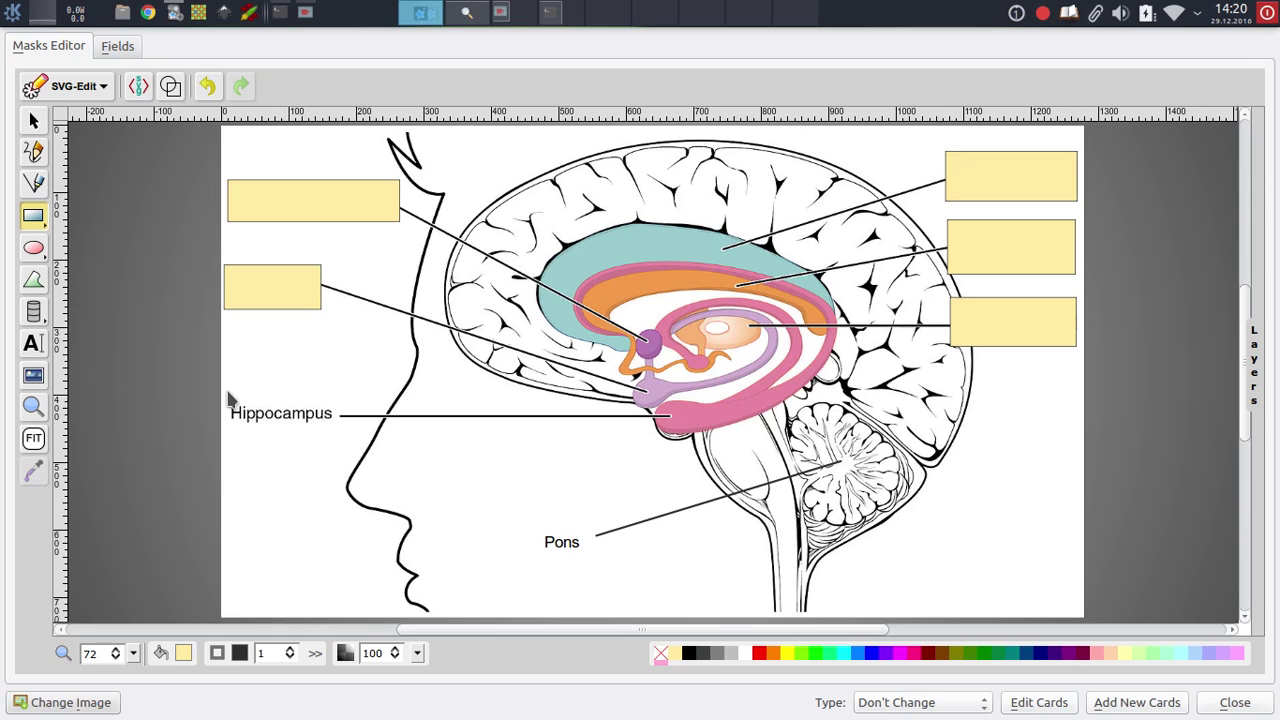
mouse_move(229, 393)
left_mouse_down()
mouse_move(261, 416)
mouse_move(338, 429)
left_mouse_up()
left_click(1039, 702)
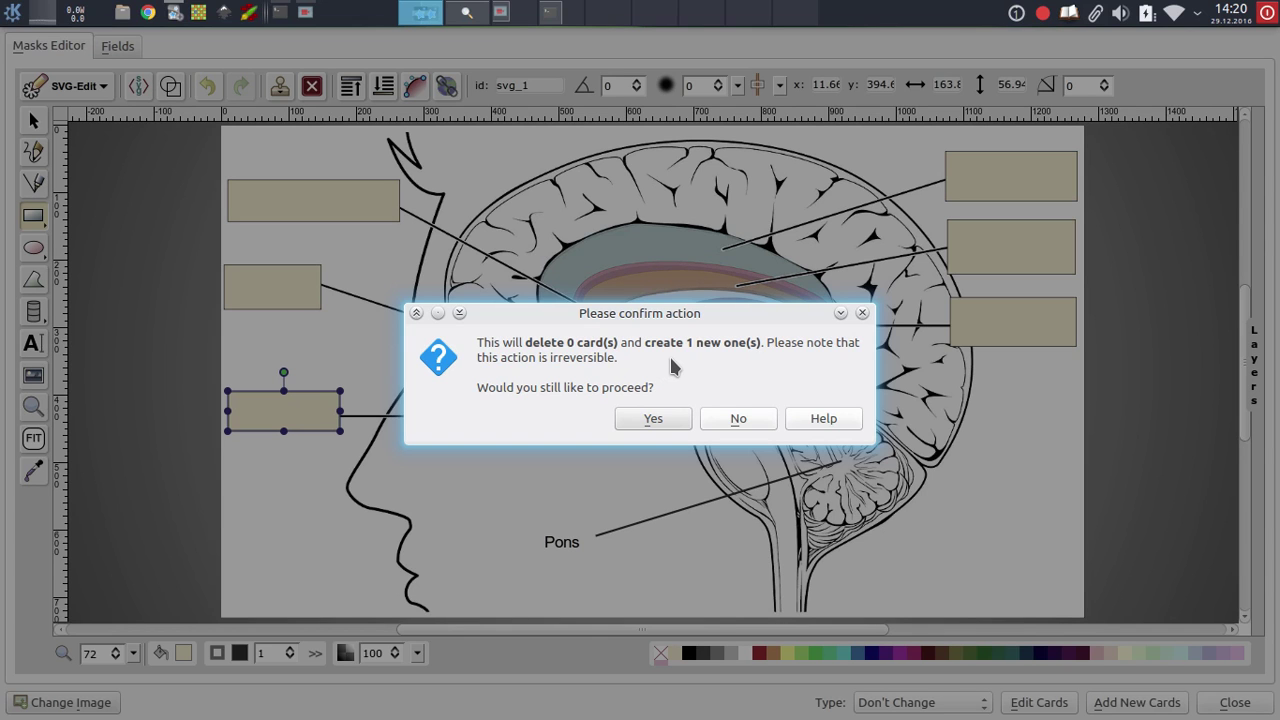
left_click(646, 418)
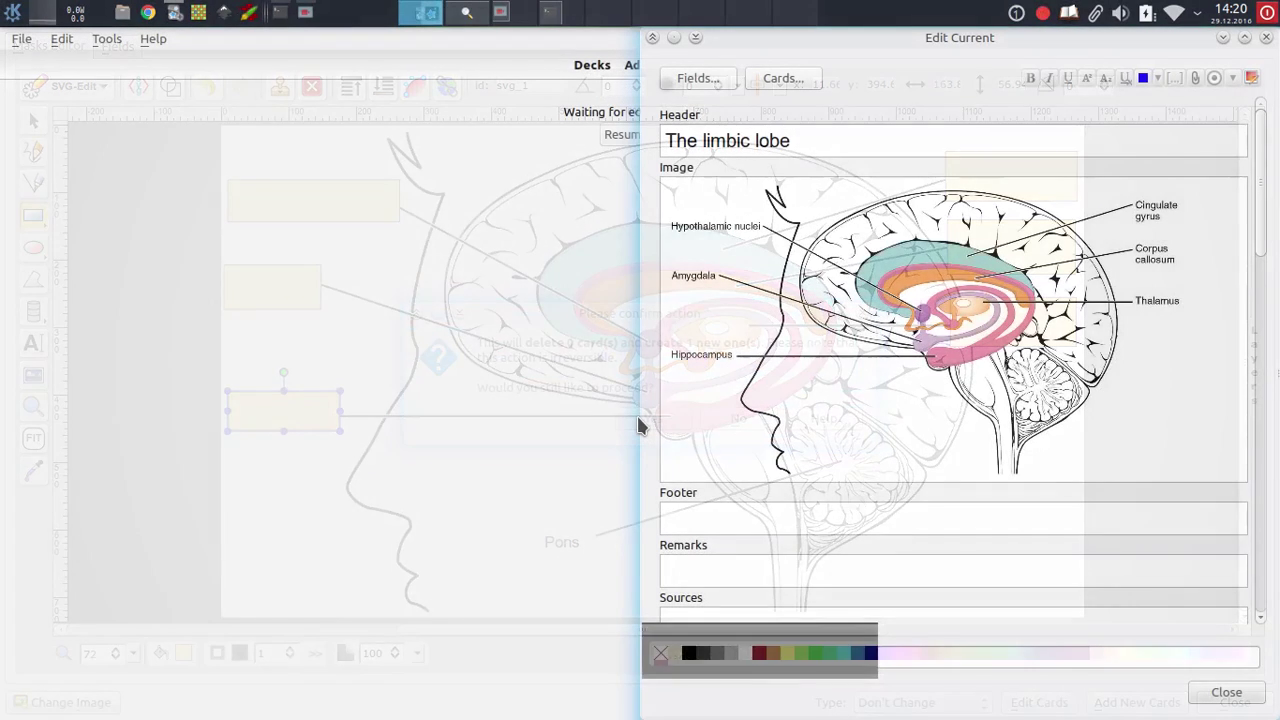
left_click(1238, 696)
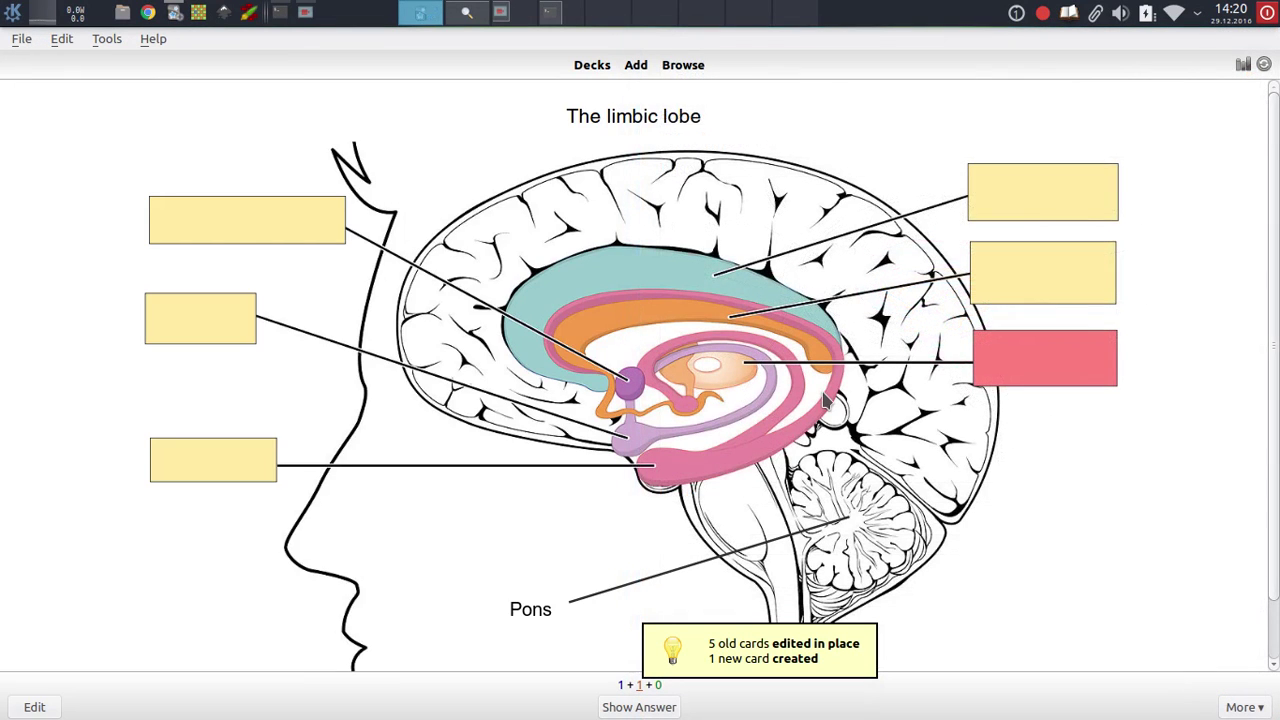
- Check the masks on the thalamus card, reveal its answer and rate it Good
scroll(727, 352, "down", 2)
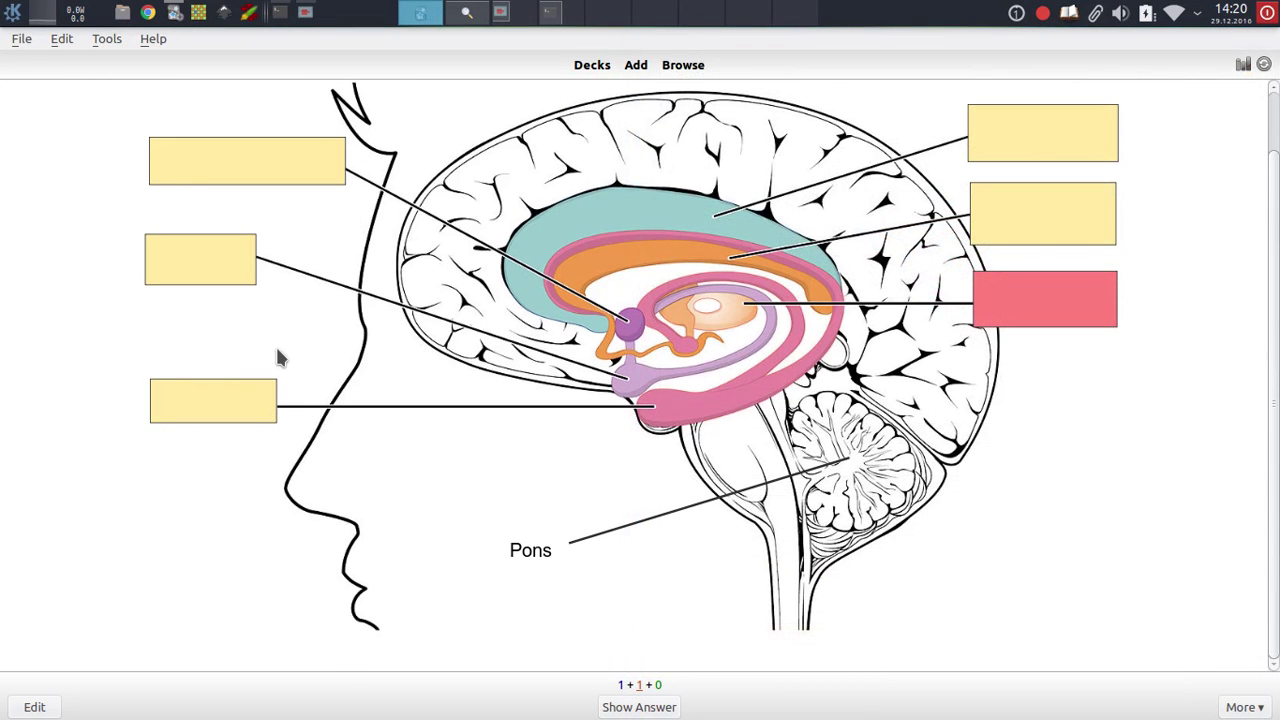
scroll(272, 365, "up", 2)
scroll(497, 405, "down", 2)
key("space")
key("space")
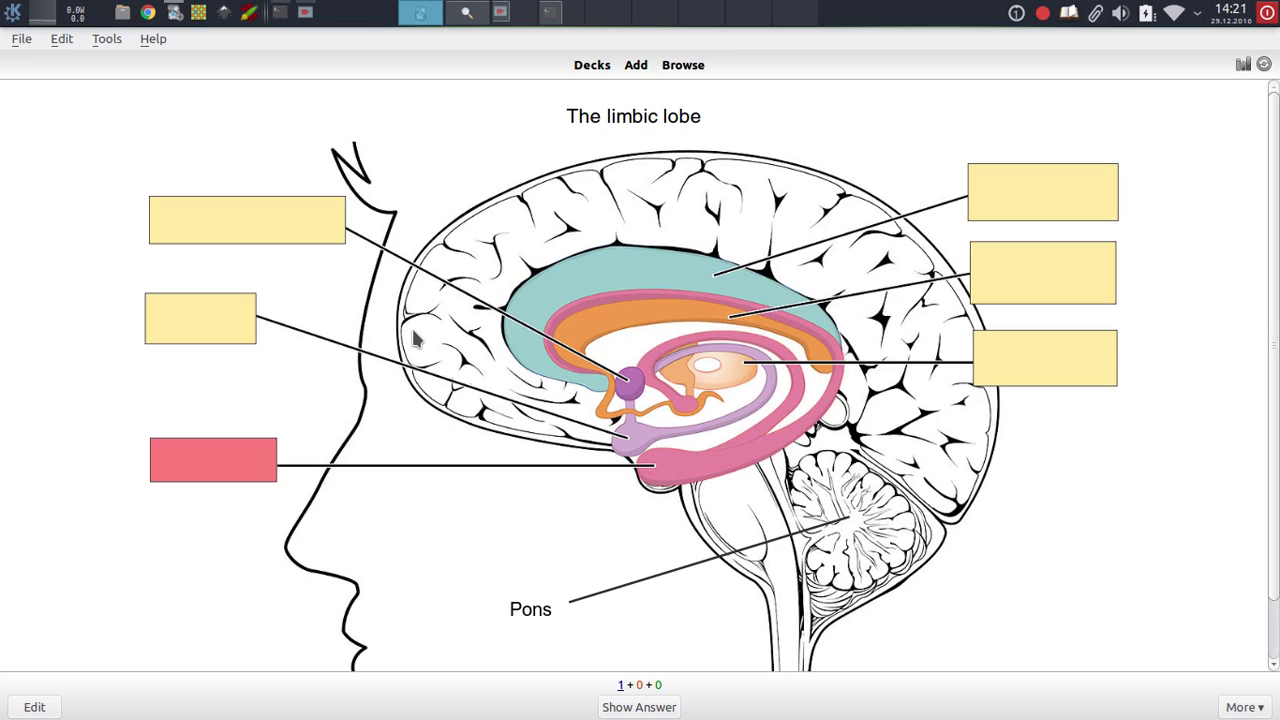
- From the hippocampus card, delete the Hippocampus mask and update the existing cards, accepting the removal of its card
key("e")
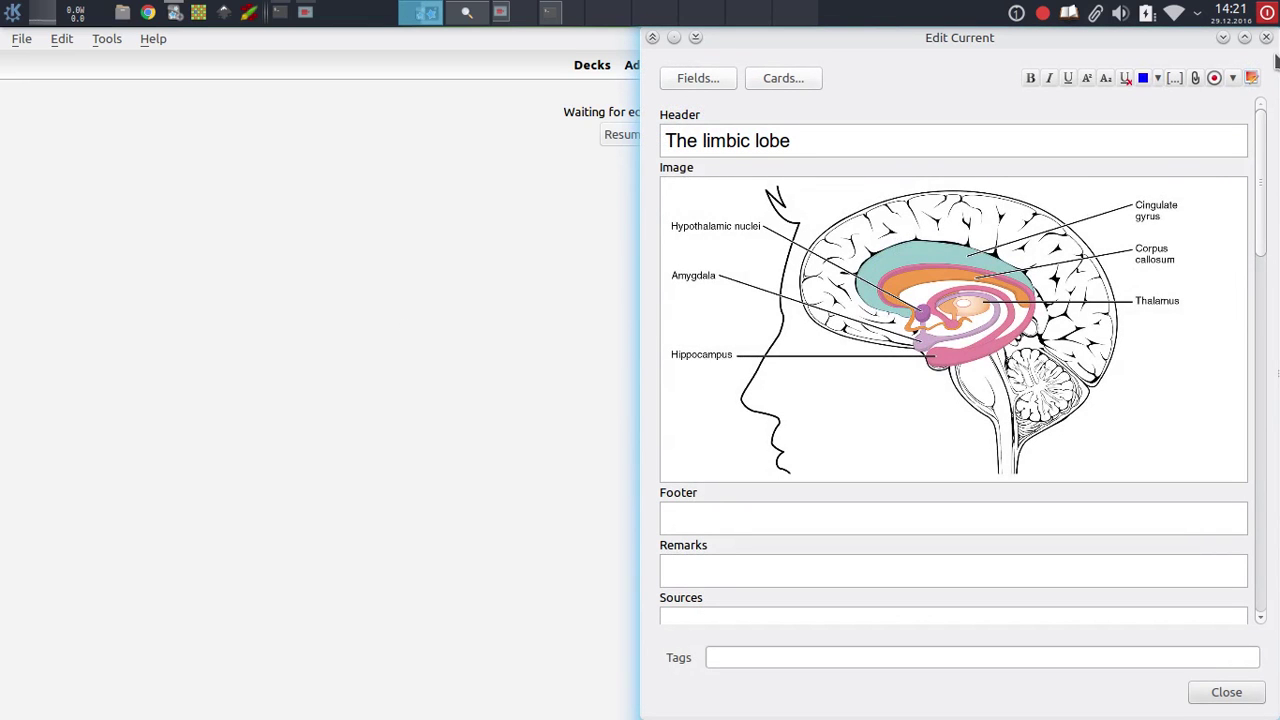
left_click(1254, 78)
left_click(266, 414)
key("Delete")
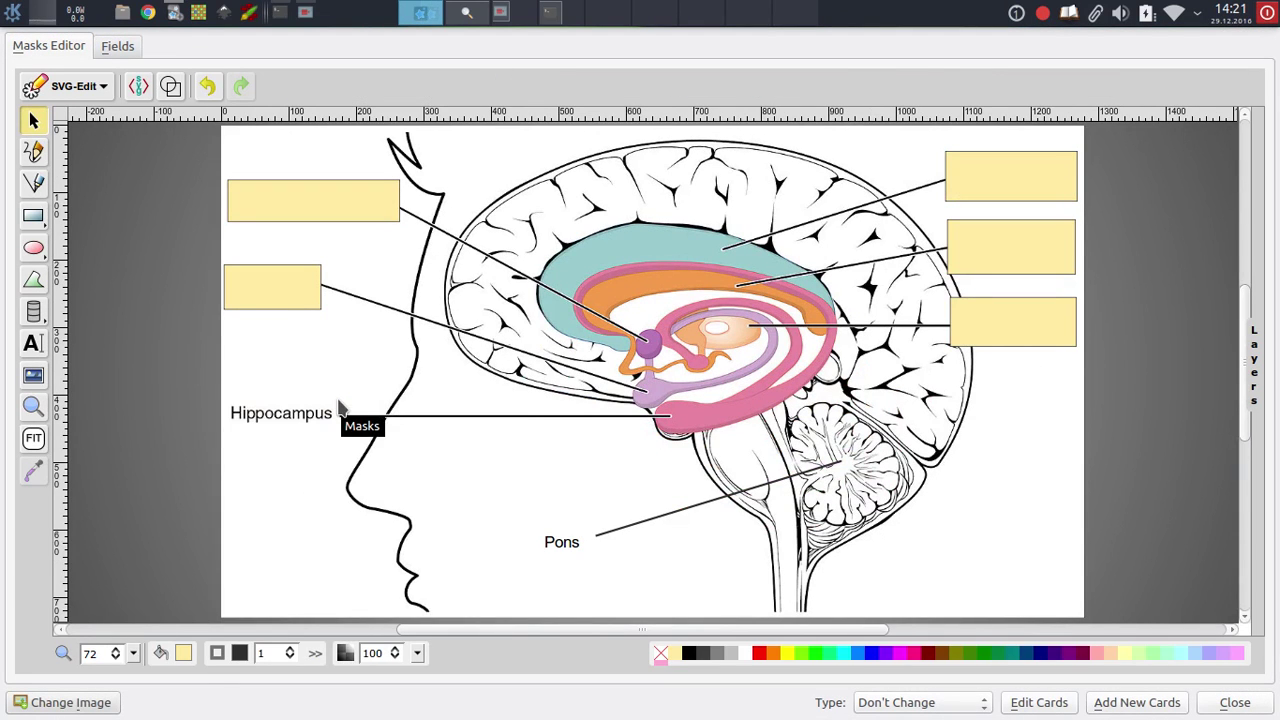
left_click(1008, 703)
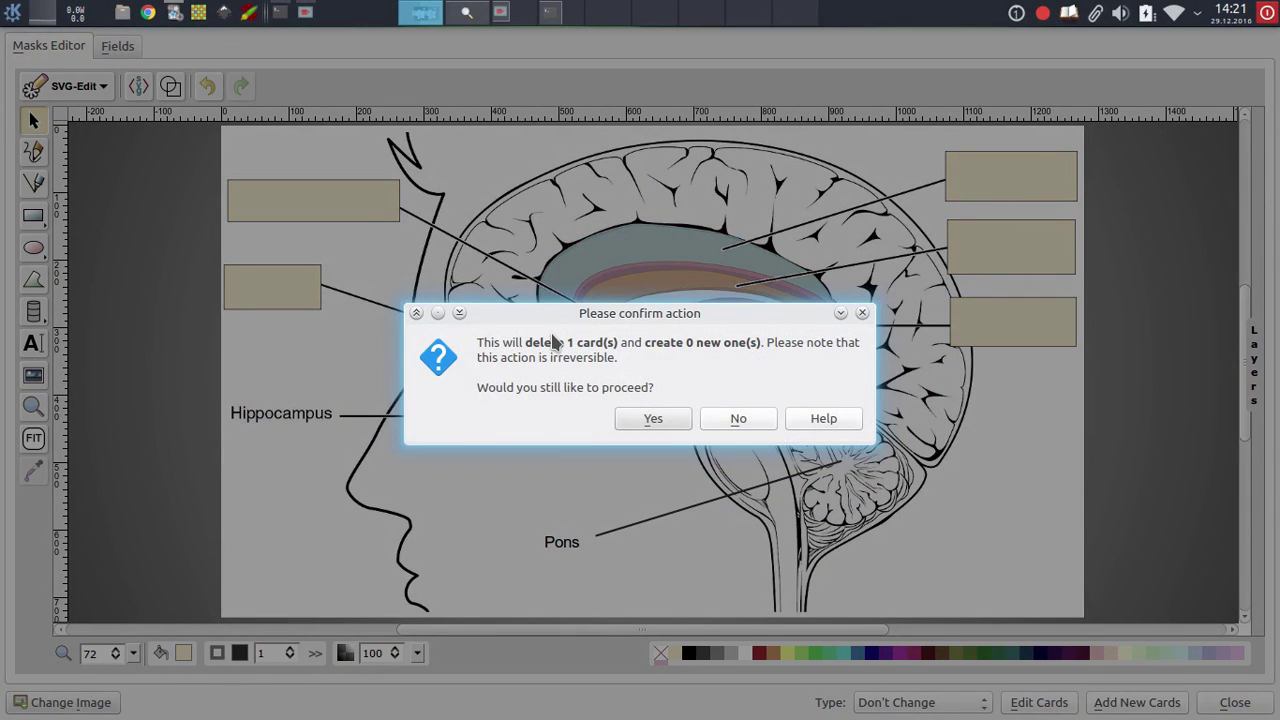
left_click(680, 420)
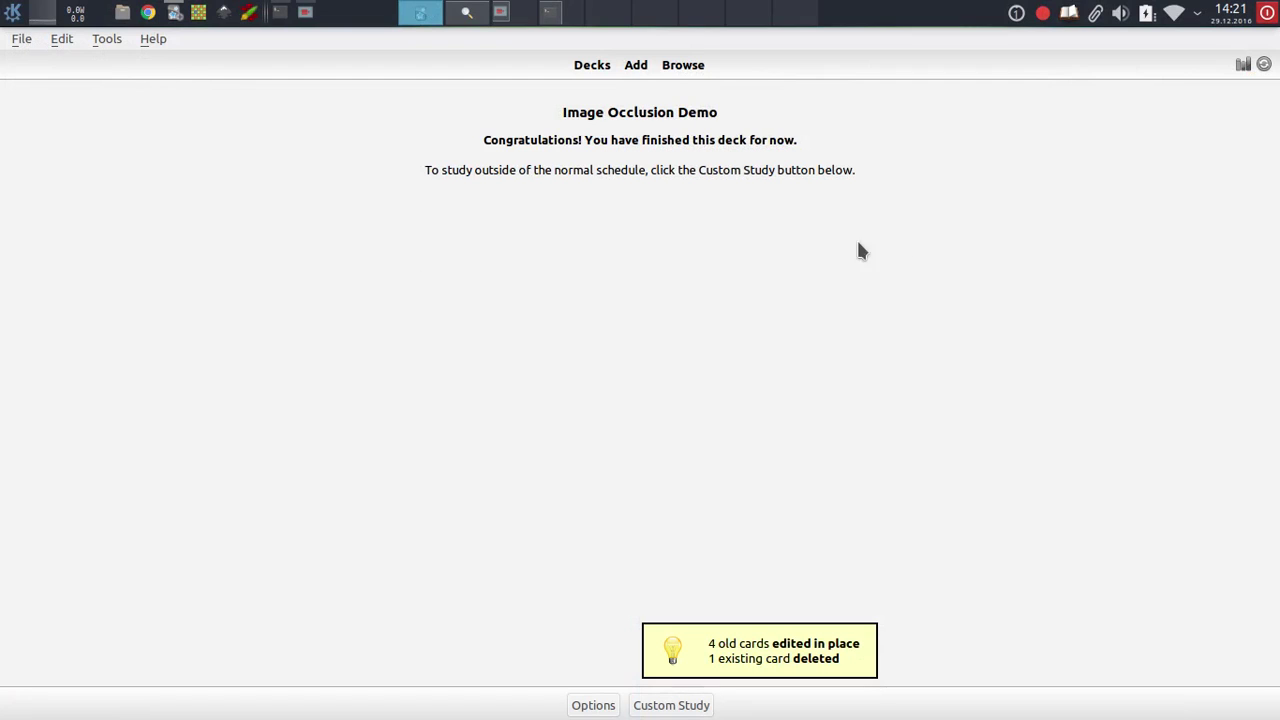
- In the card browser, preview the current deck's cards starting with the first and check how the Hippocampus label appears
left_click(462, 14)
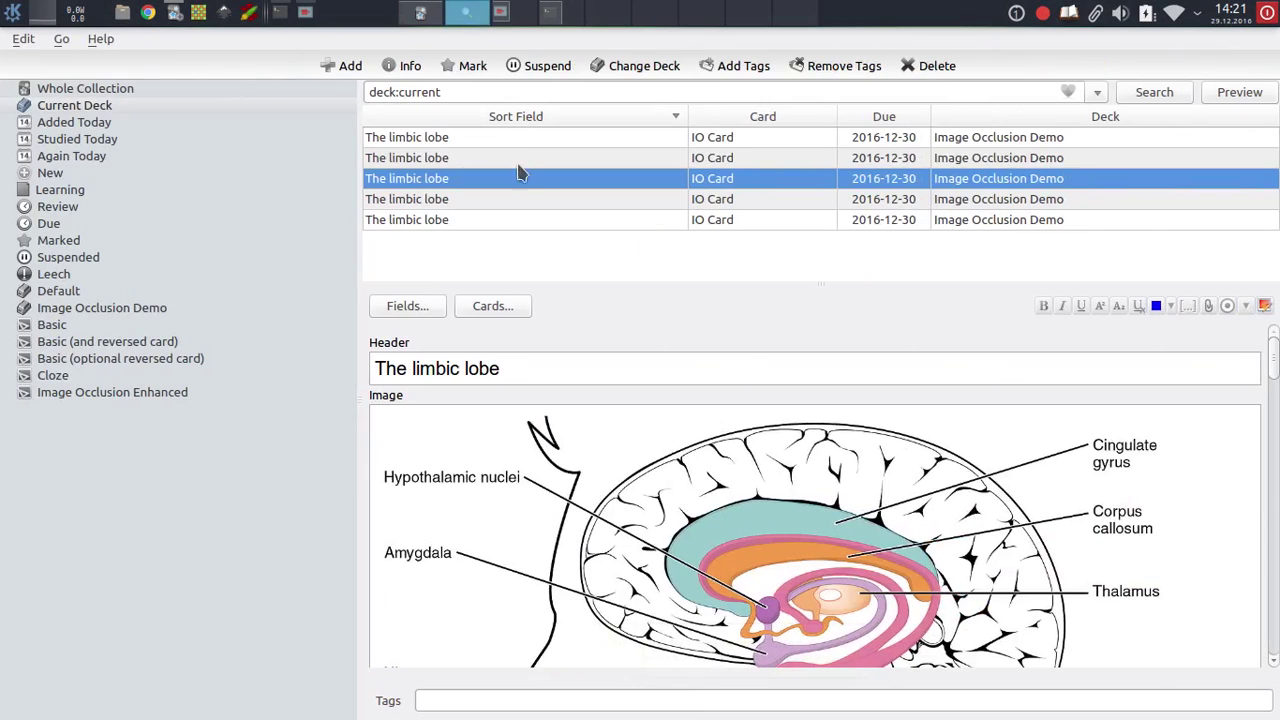
left_click(548, 145)
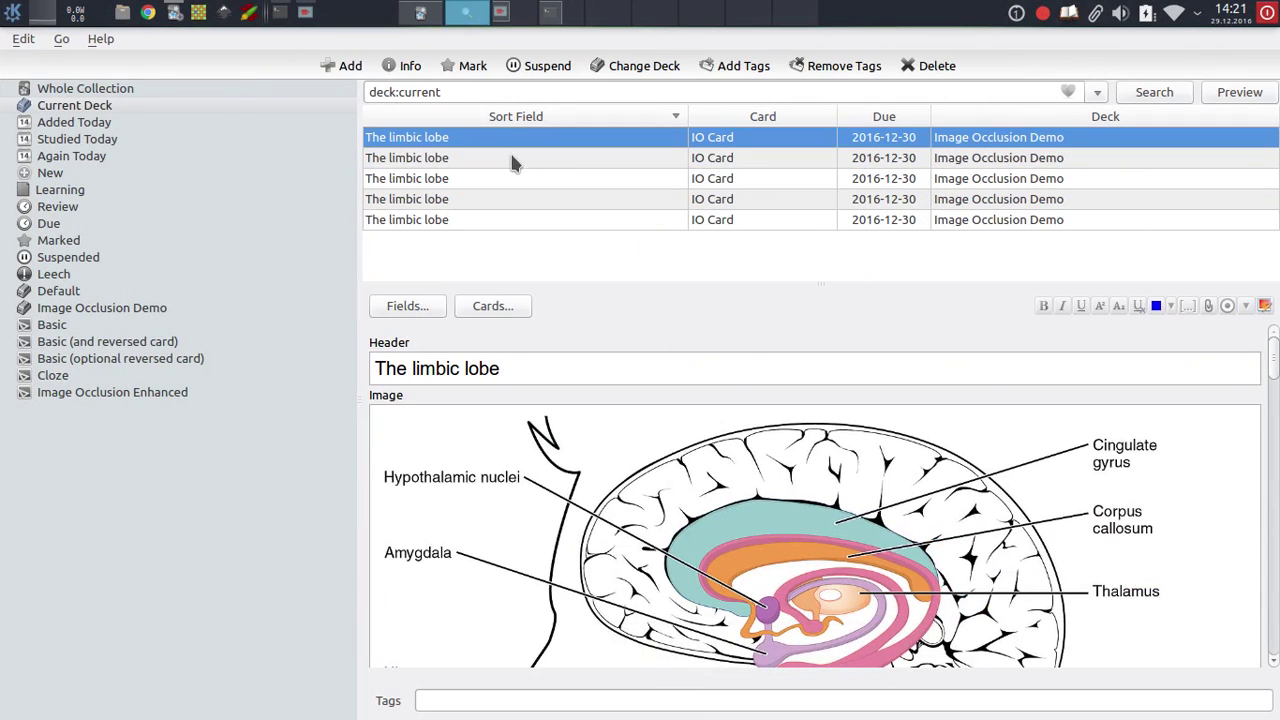
left_click(527, 91)
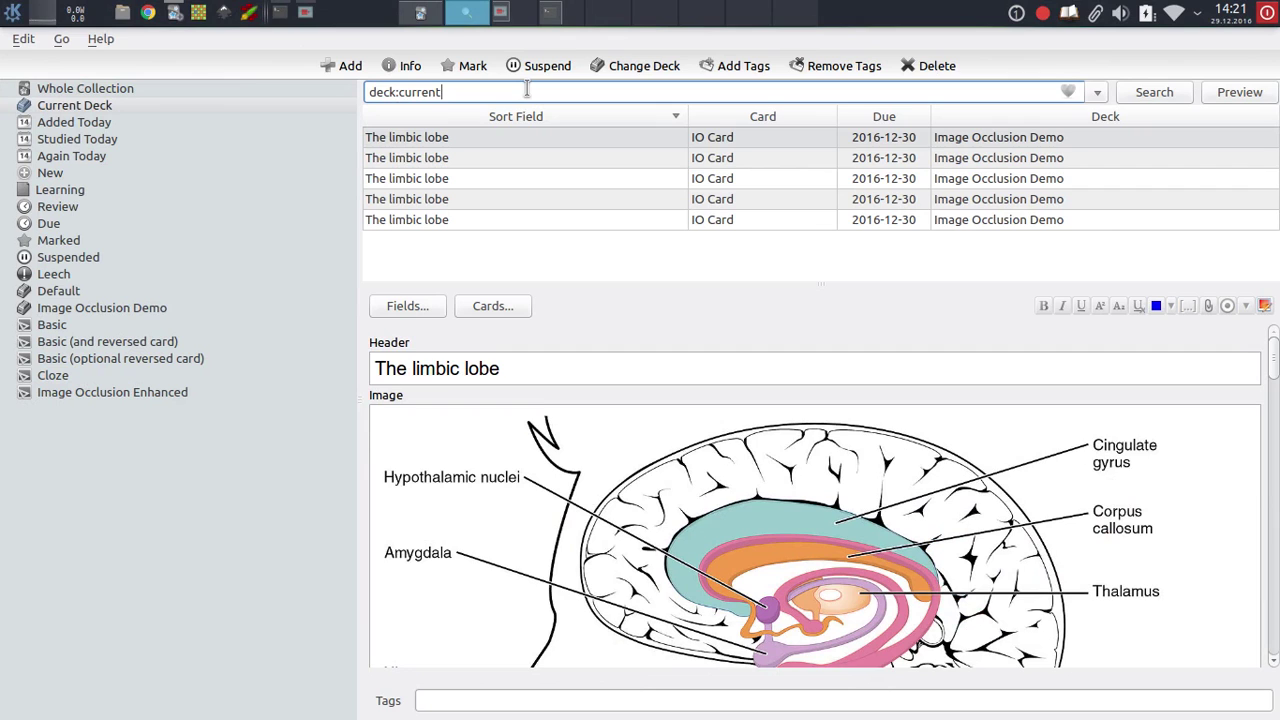
left_click(490, 137)
left_click(1210, 92)
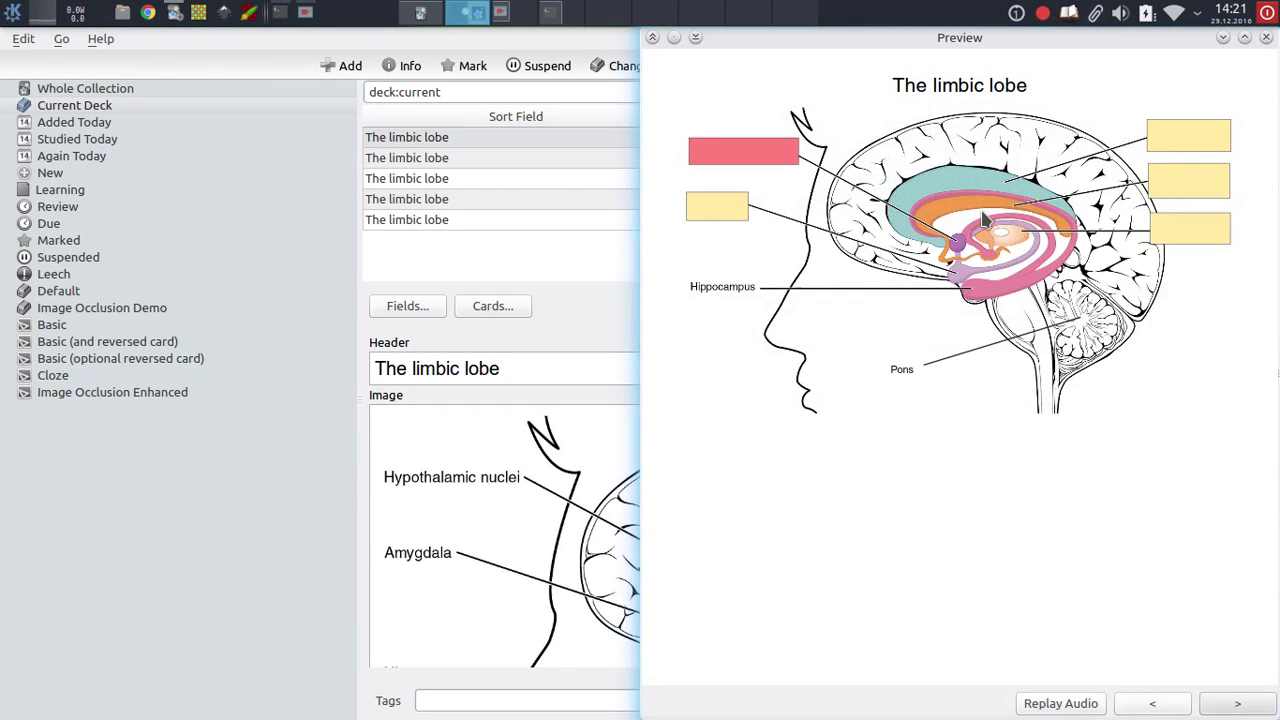
key("Right")
key("Right")
key("Right")
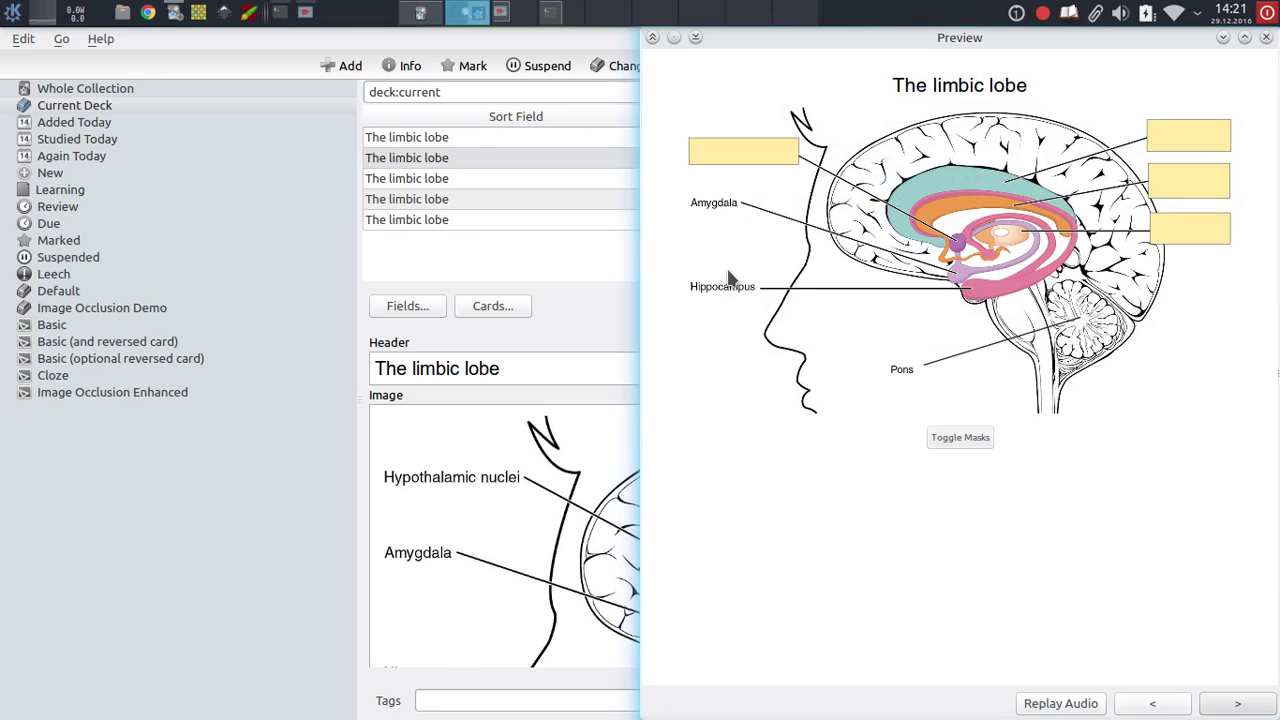
key("Right")
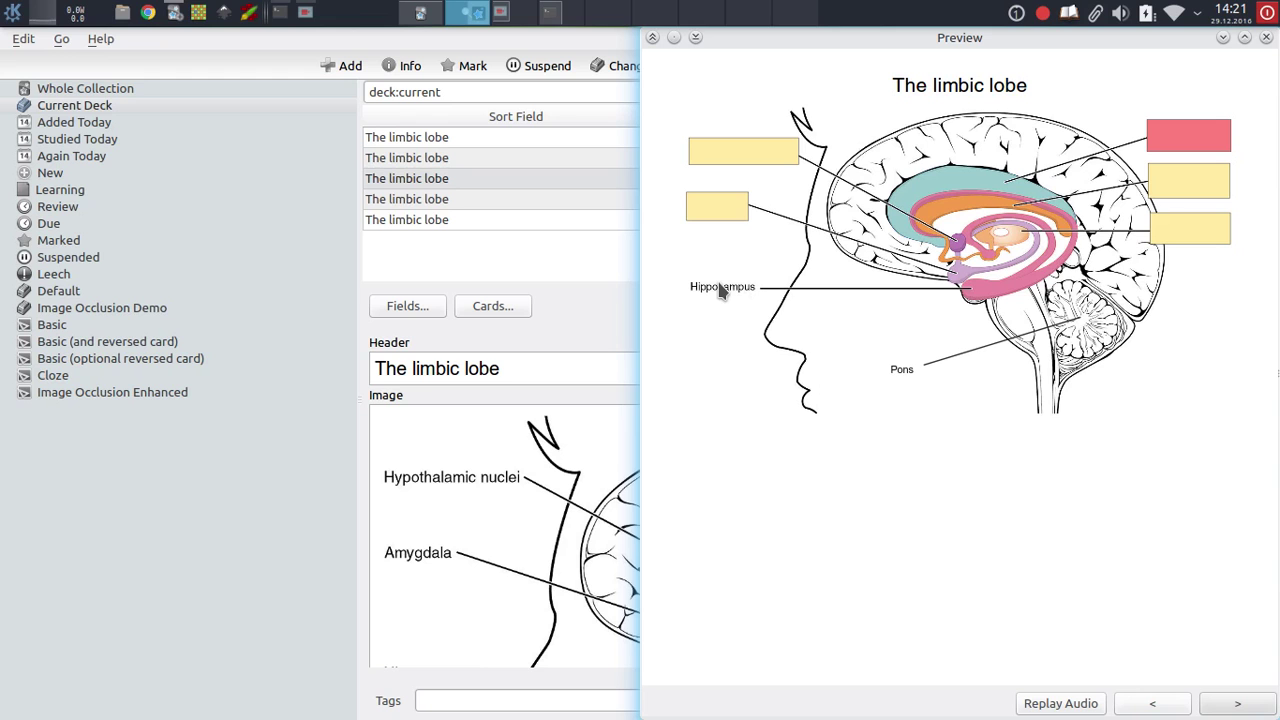
key("Escape")
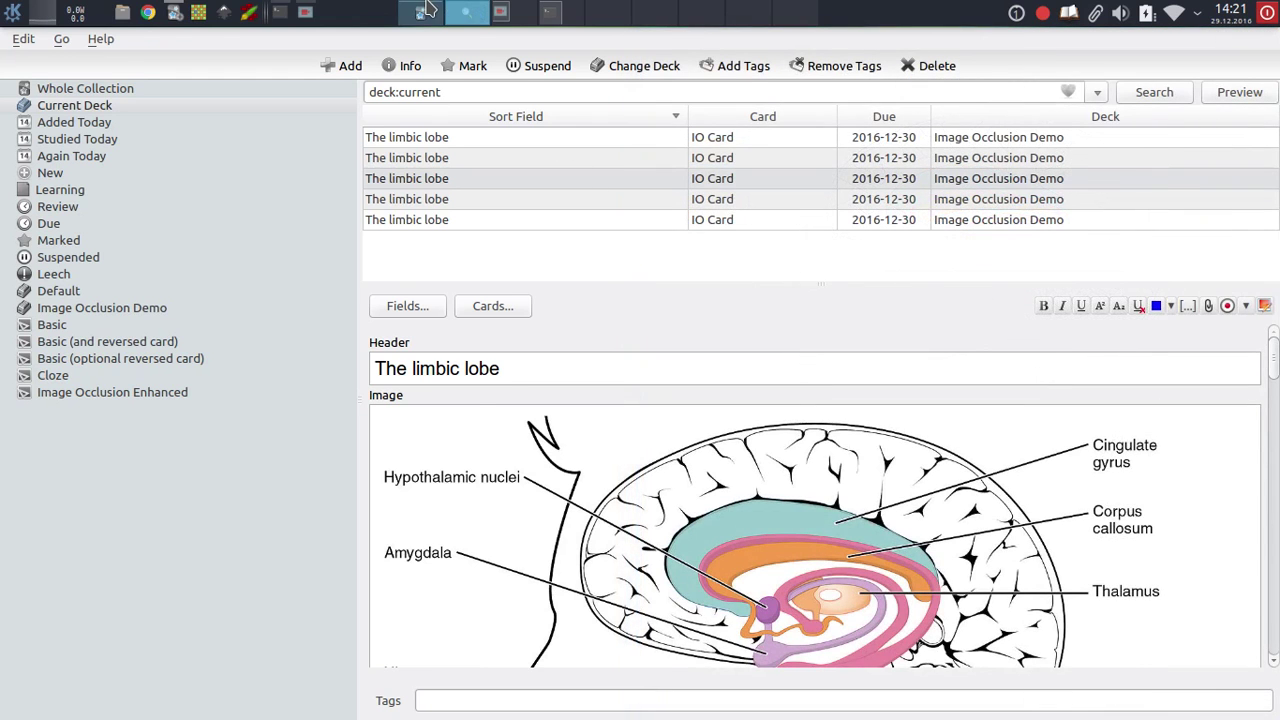
key("Escape")
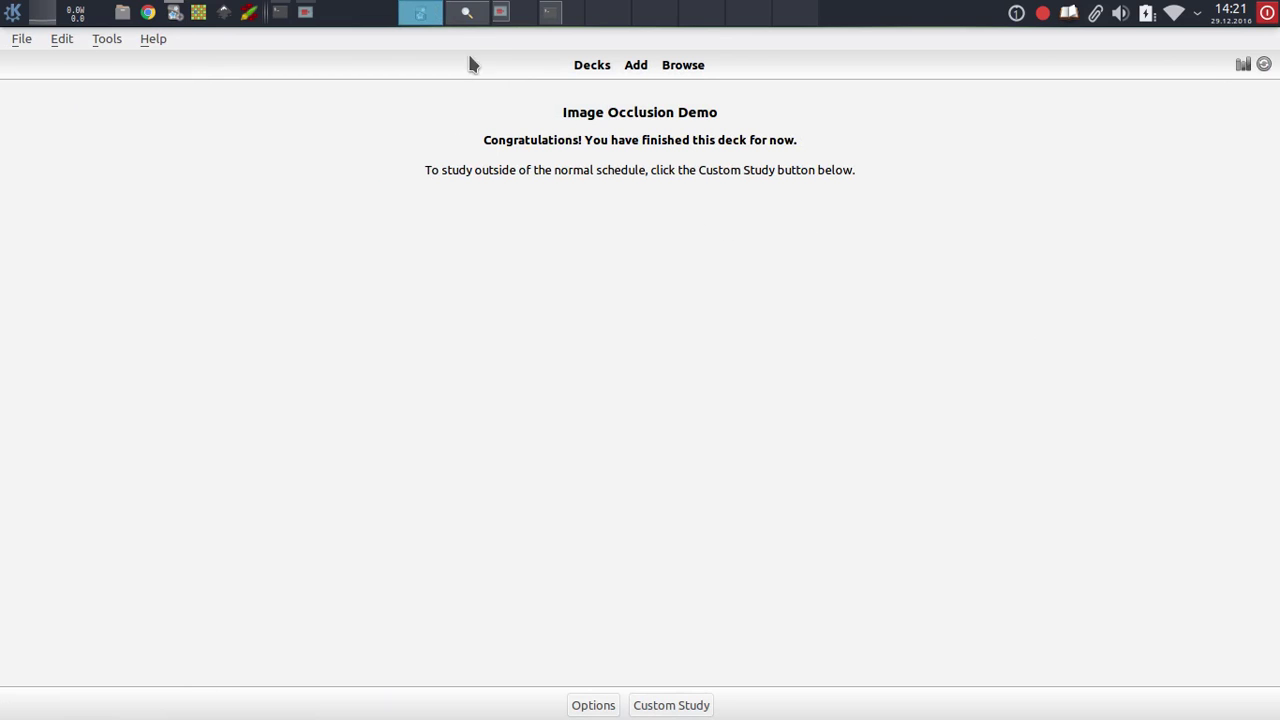
- Open the mask editor for the first limbic lobe card in the card browser
left_click(463, 16)
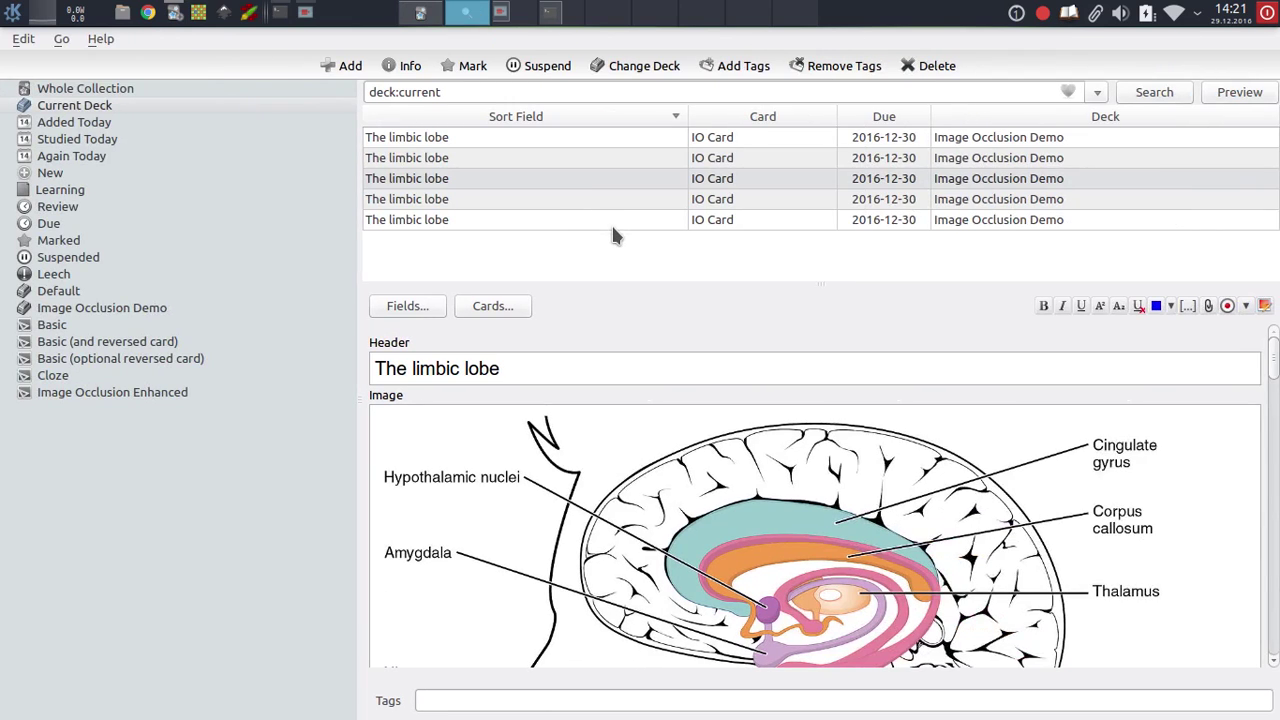
left_click(640, 180)
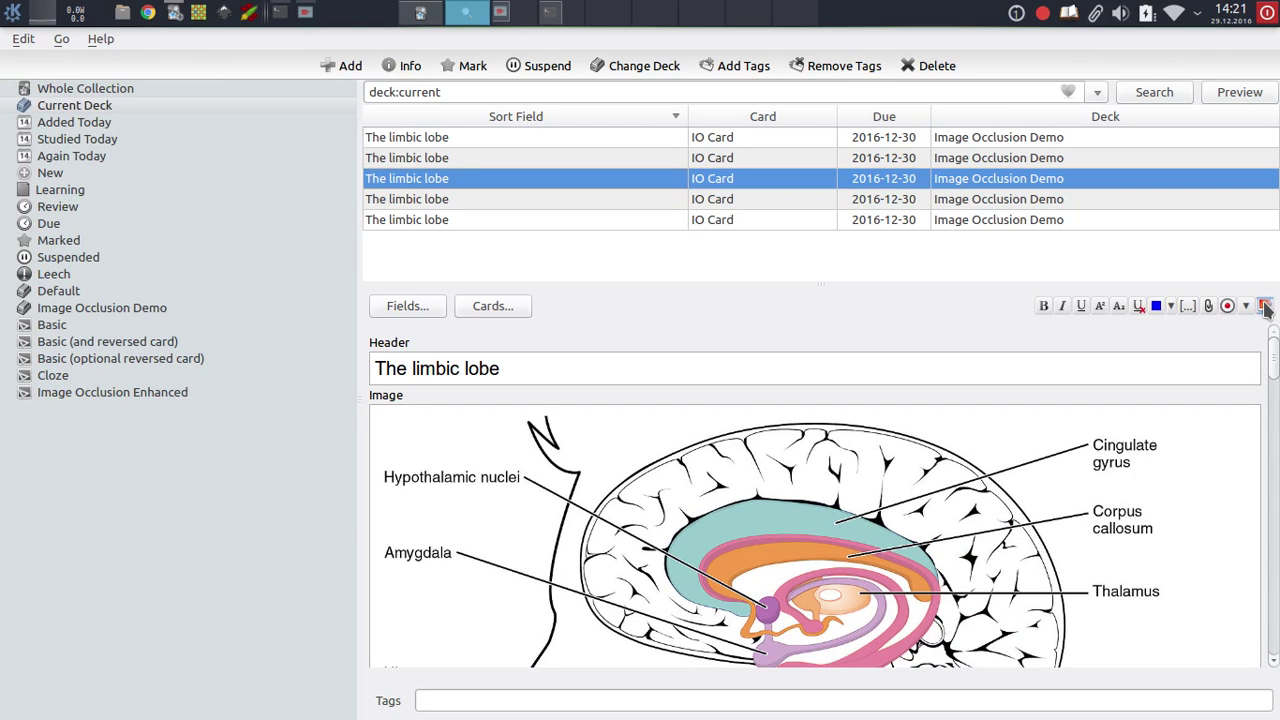
left_click(678, 140)
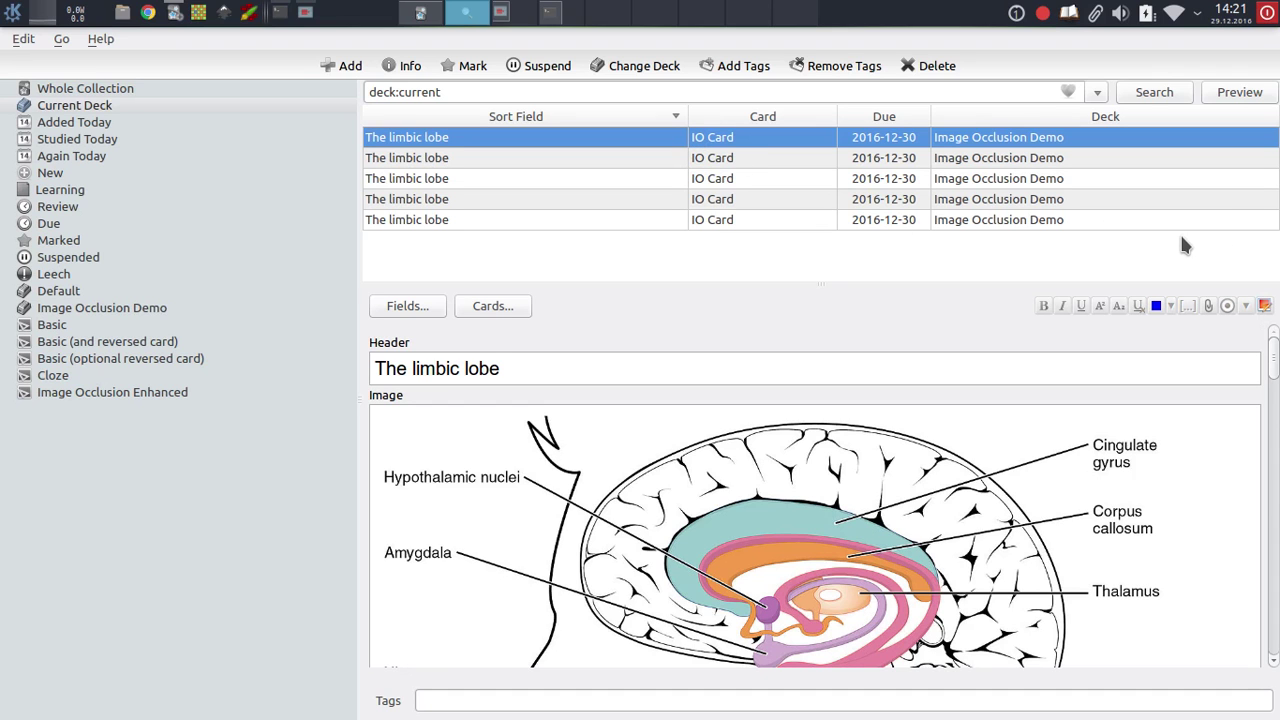
left_click(1264, 305)
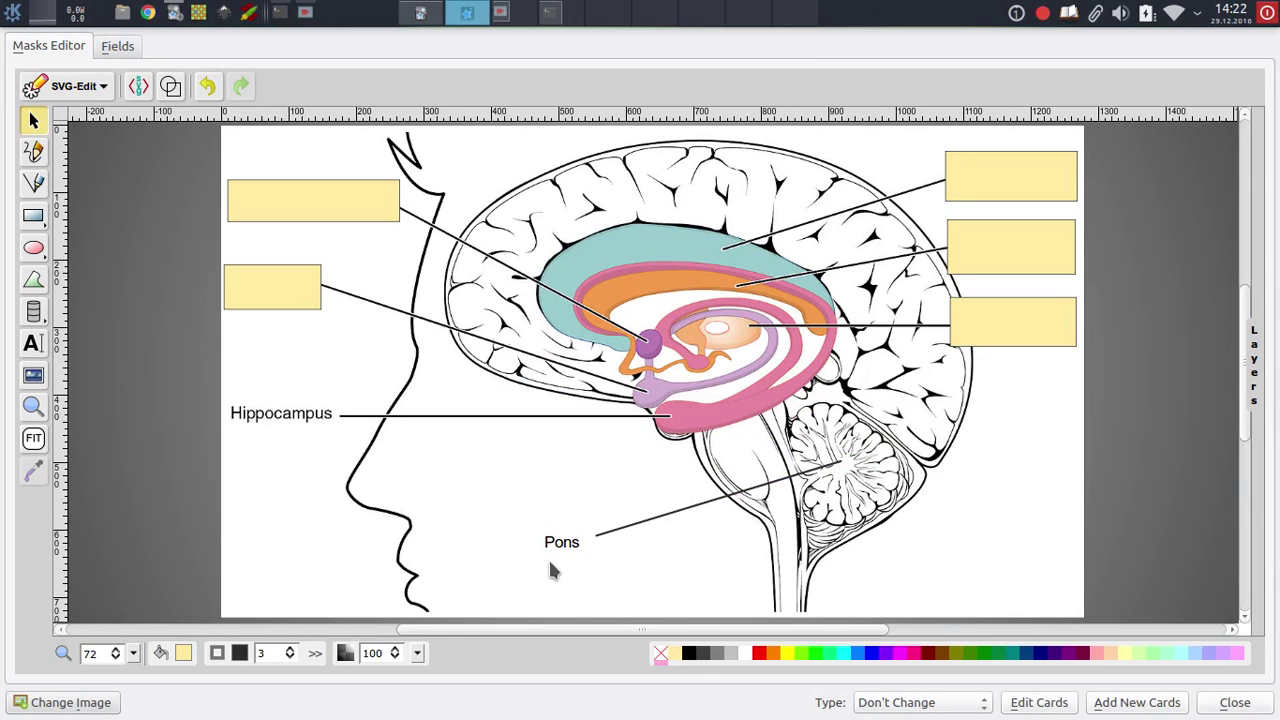
- On the Labels layer, change the Pons label to Cerebellum and update the existing cards
left_click(1249, 357)
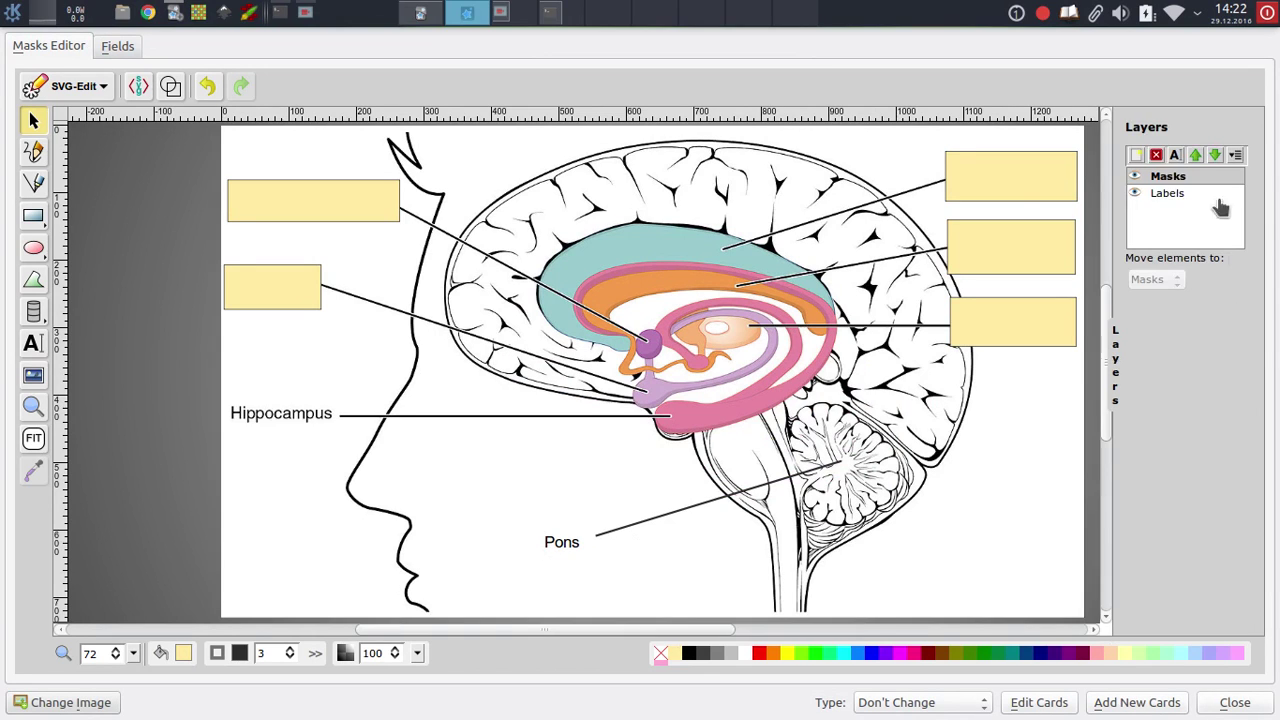
left_click(1167, 195)
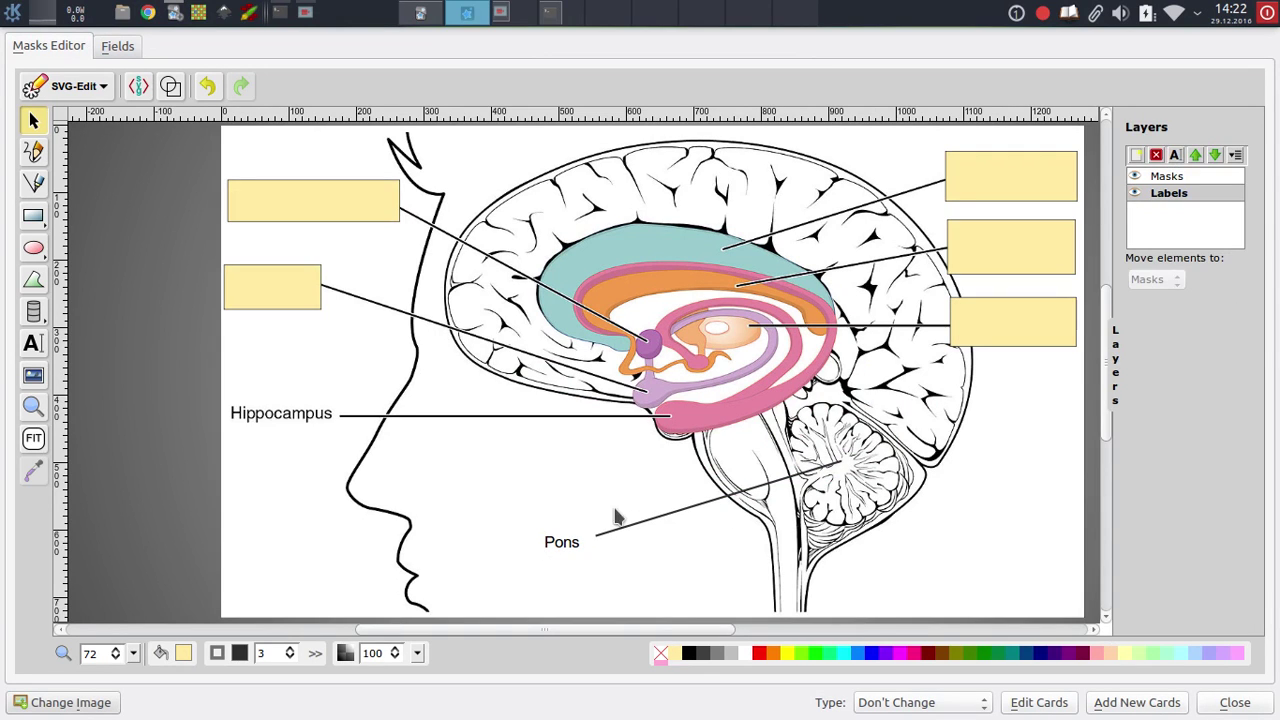
left_click(553, 543)
double_click(555, 543)
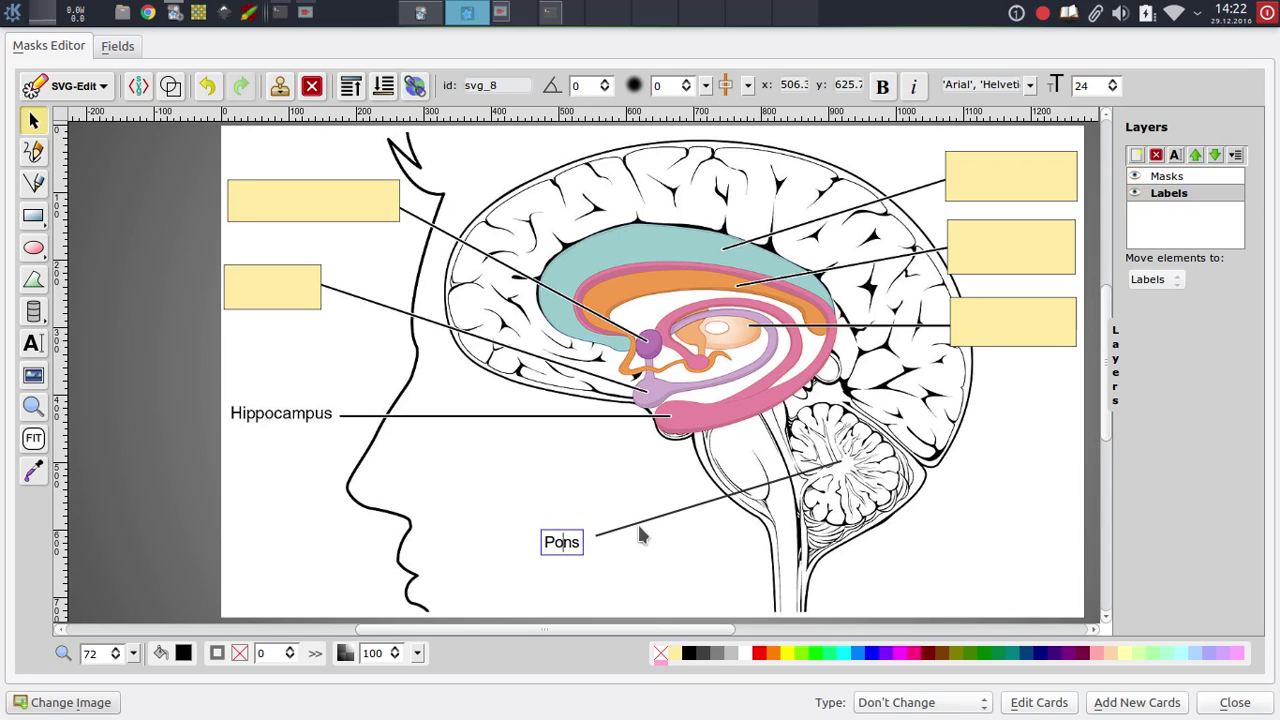
key("ctrl+a")
type("Cerebellum")
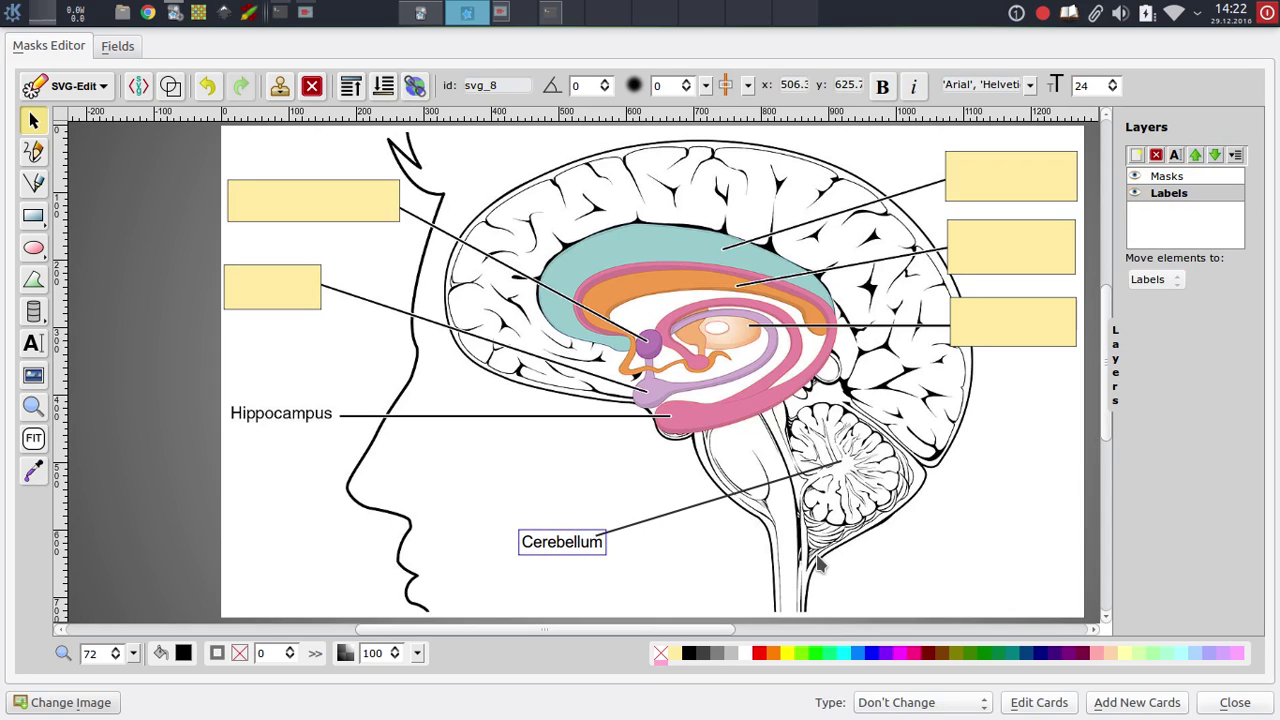
left_click(627, 477)
left_click(611, 457)
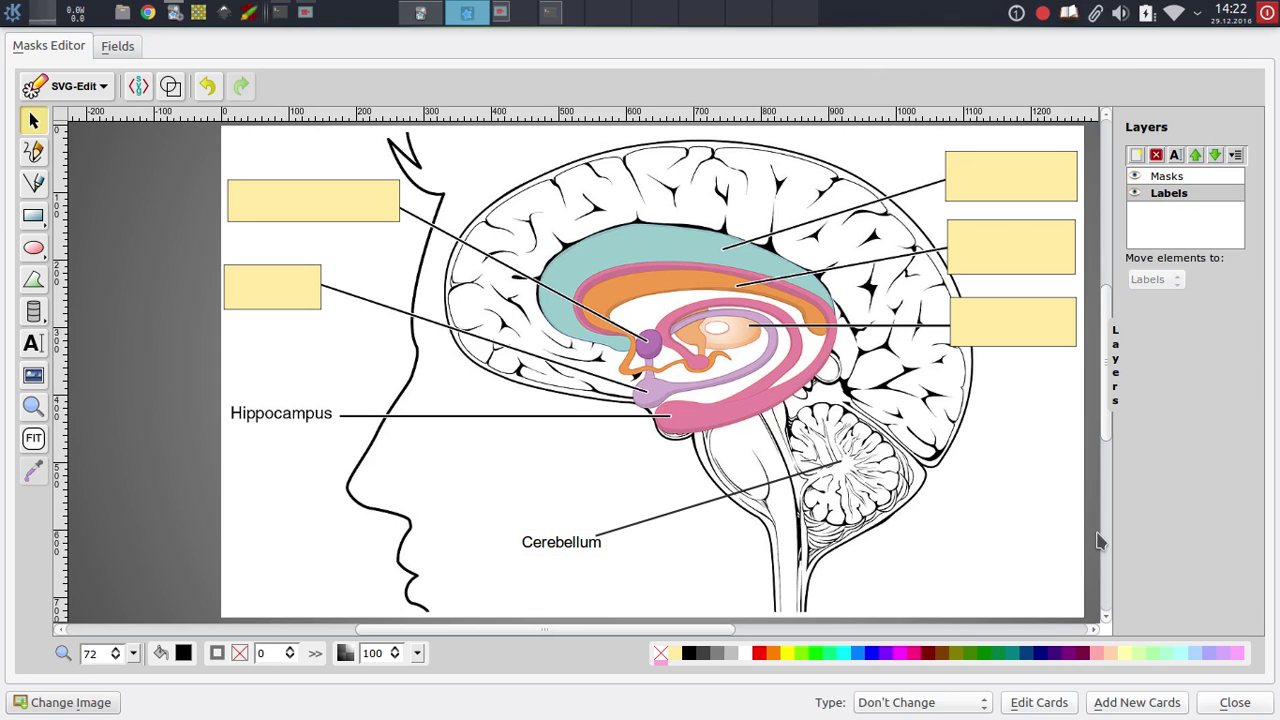
left_click(1036, 703)
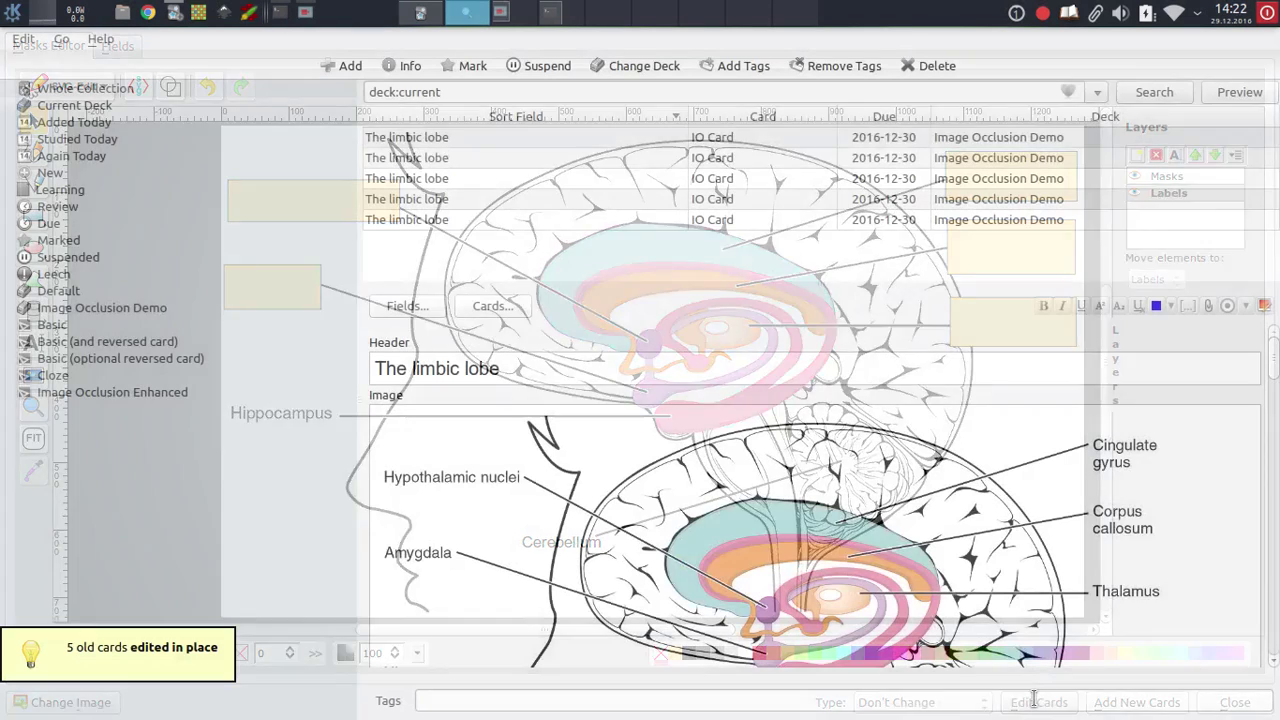
- Preview the current deck's limbic lobe cards one by one and check how the corrected Cerebellum label appears
scroll(815, 496, "down", 4)
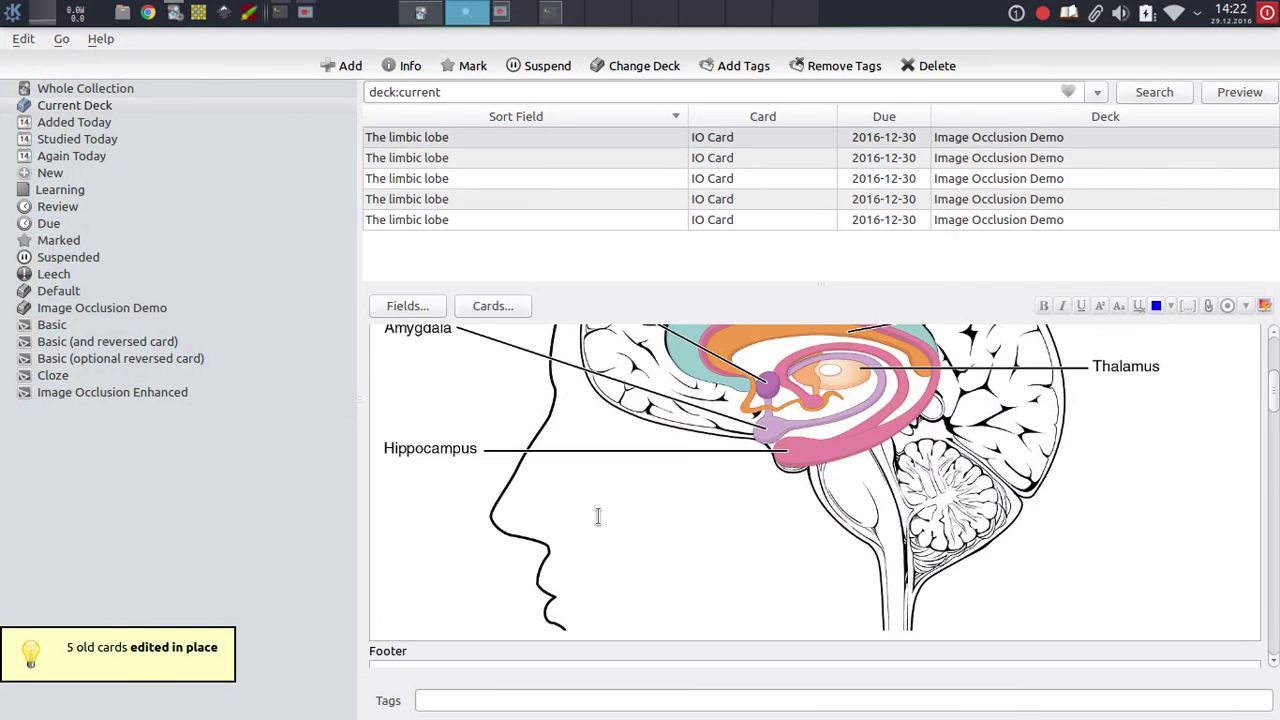
left_click(1157, 140)
left_click(1234, 94)
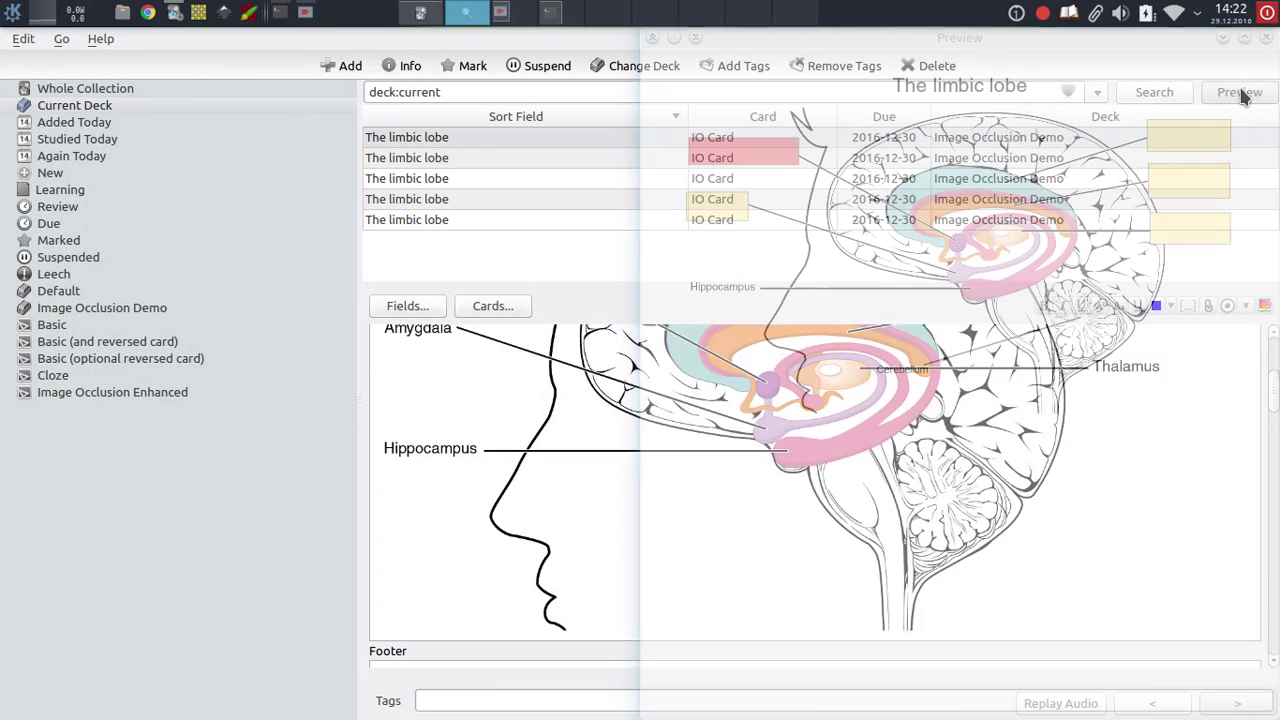
key("Right")
key("Right")
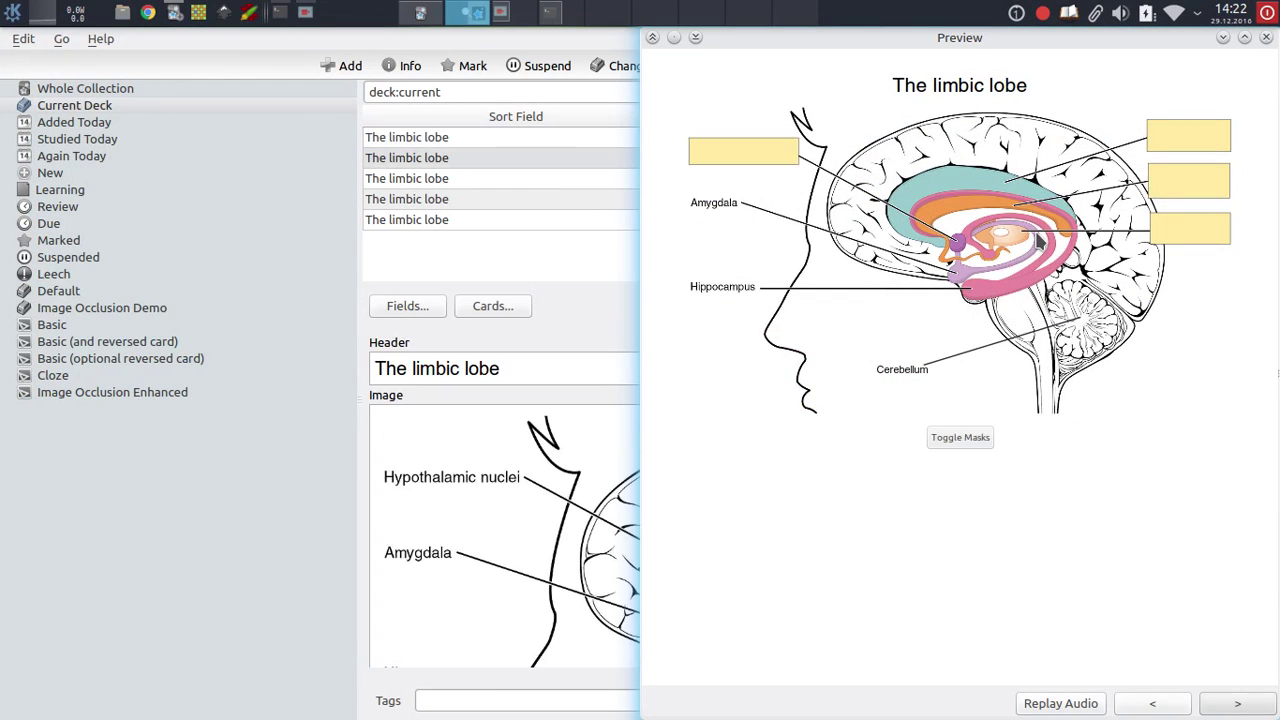
key("Right")
key("Right")
key("Right")
key("Right")
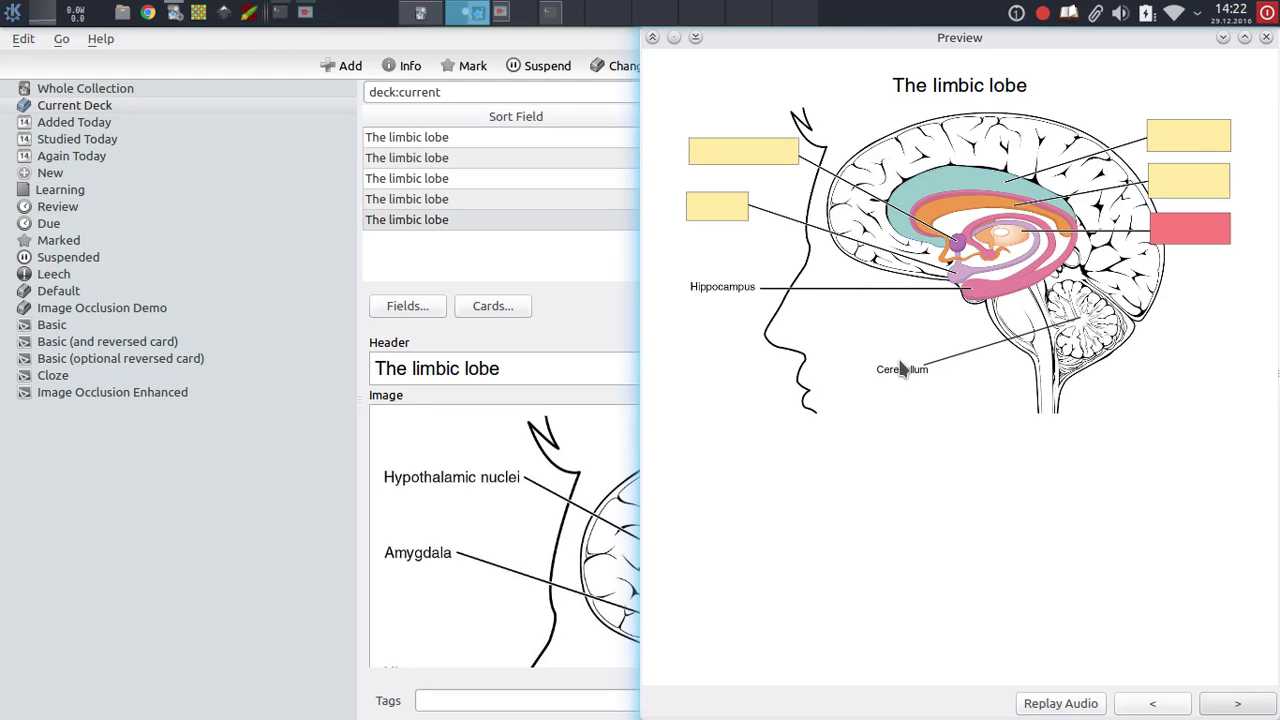
key("Escape")
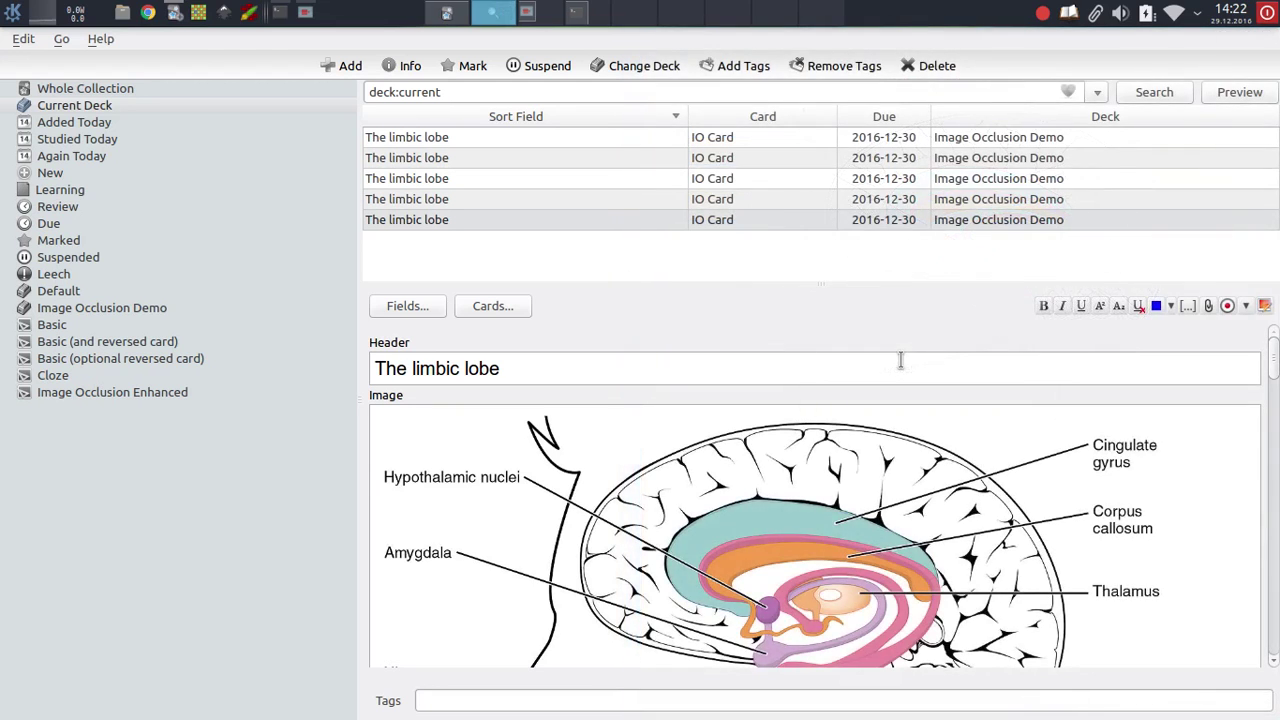
- Open the mask editor for the first limbic lobe card and select the Hypothalamic nuclei and Amygdala masks individually
left_click(676, 162)
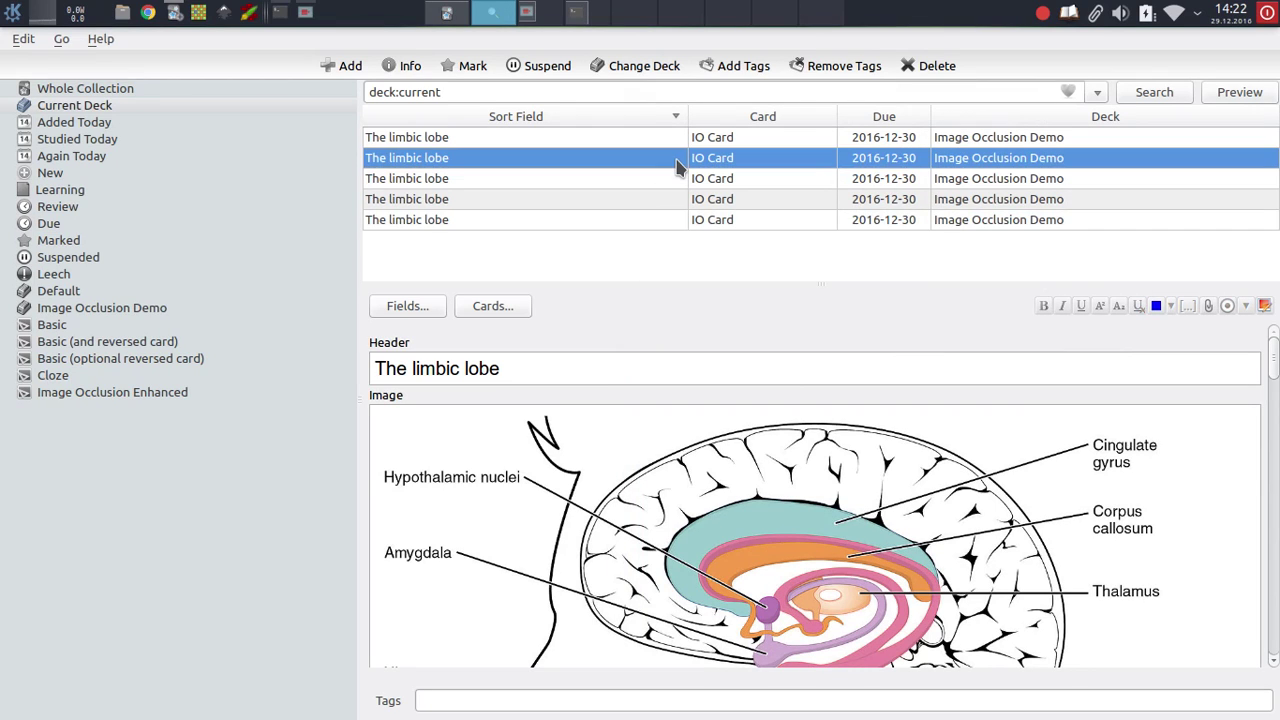
left_click(1031, 136)
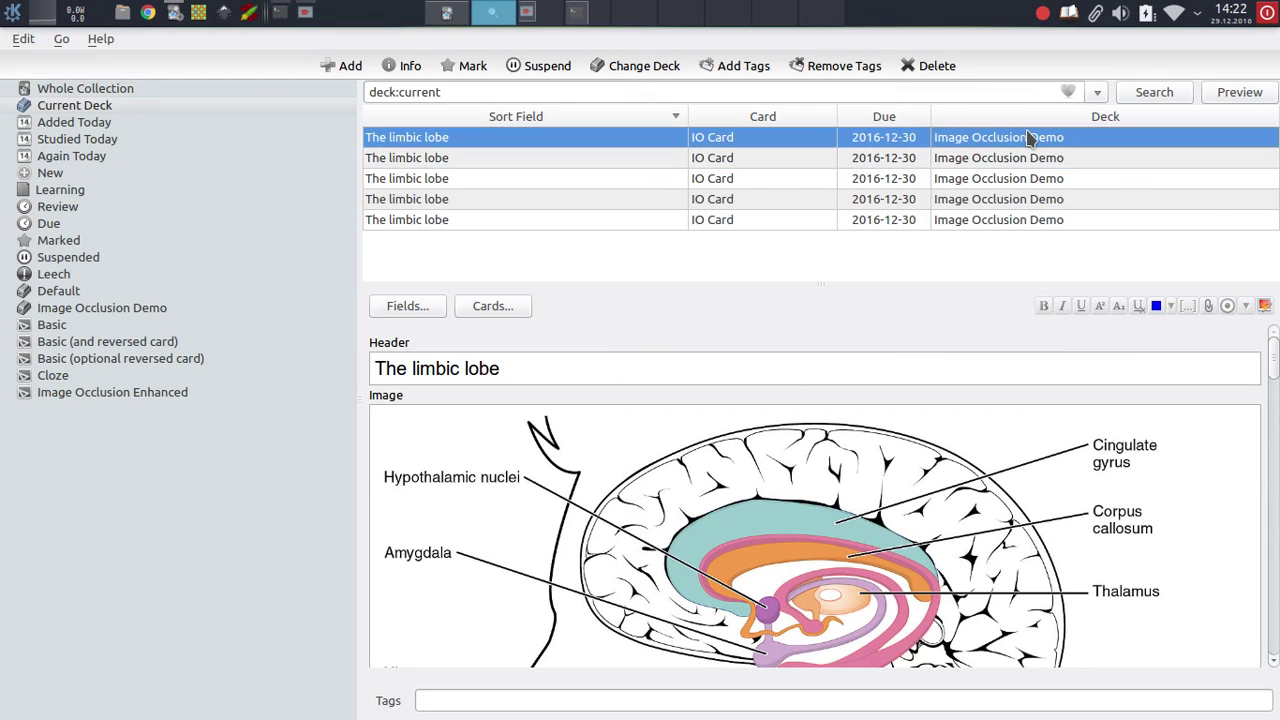
left_click(1264, 305)
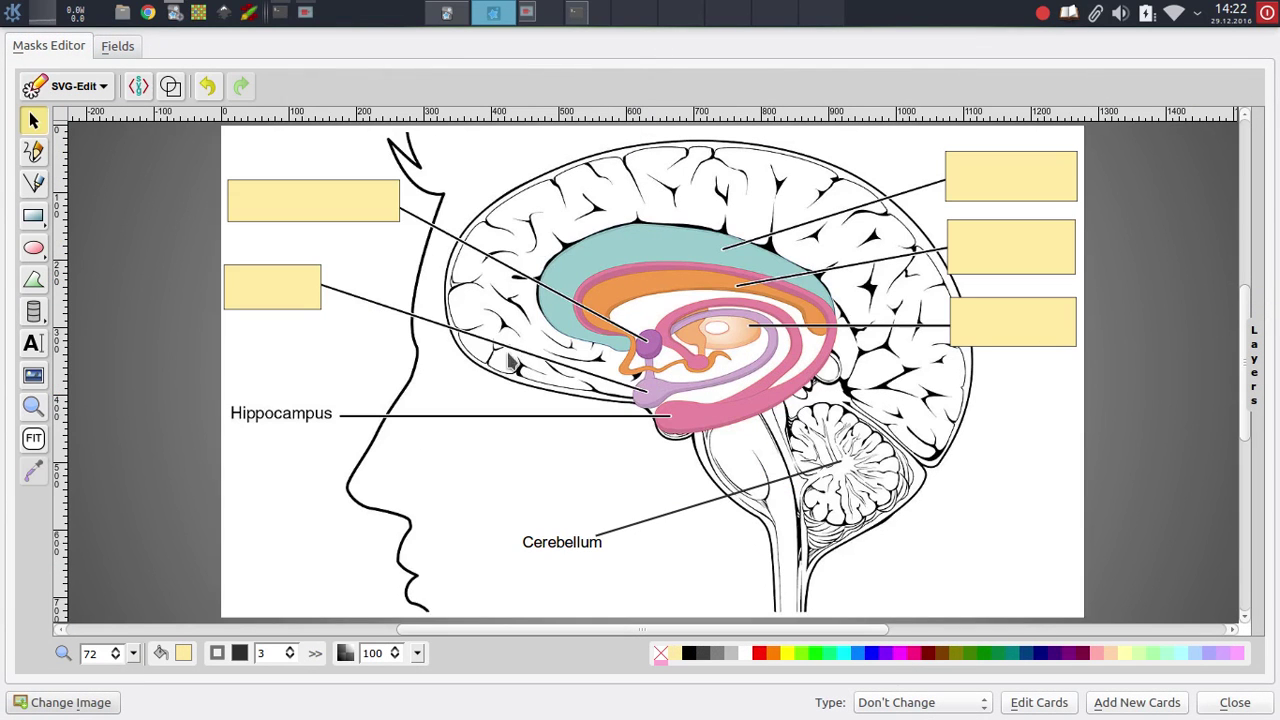
left_click(298, 200)
left_click(288, 305)
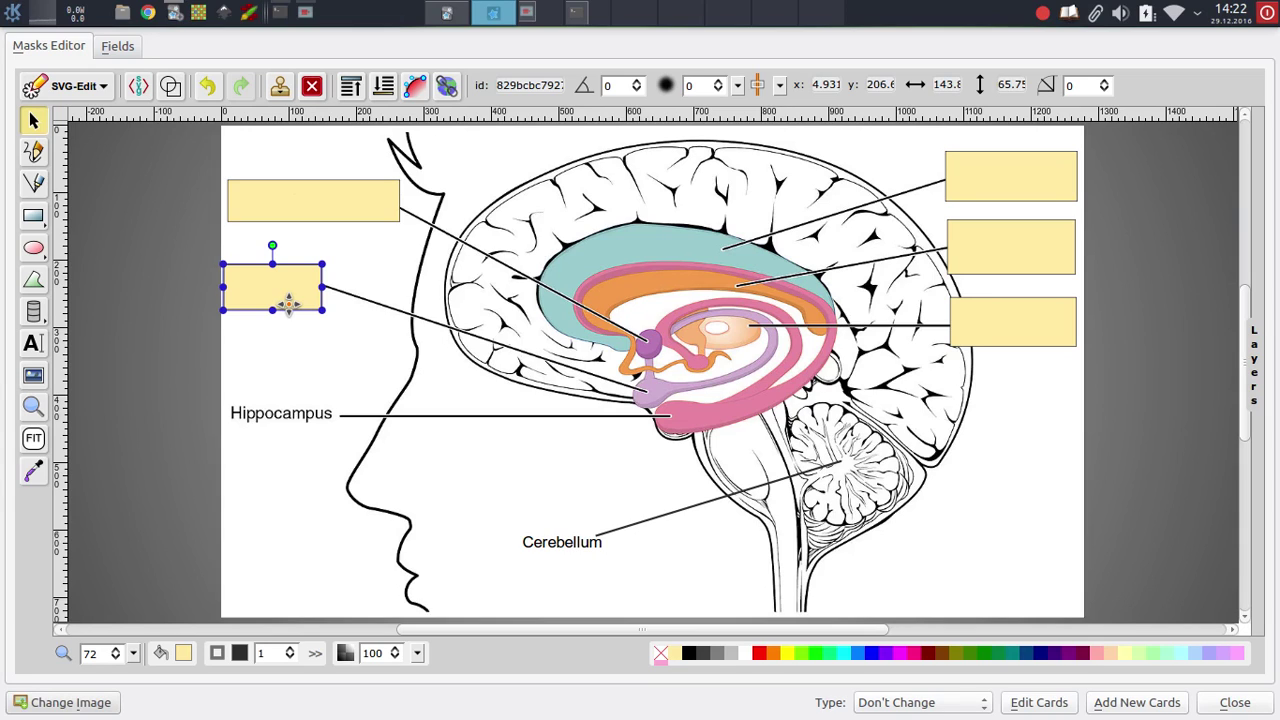
- Group the Hypothalamic nuclei and Amygdala masks and update the existing cards, accepting the replacement of their separate cards with a combined one
left_click(347, 211)
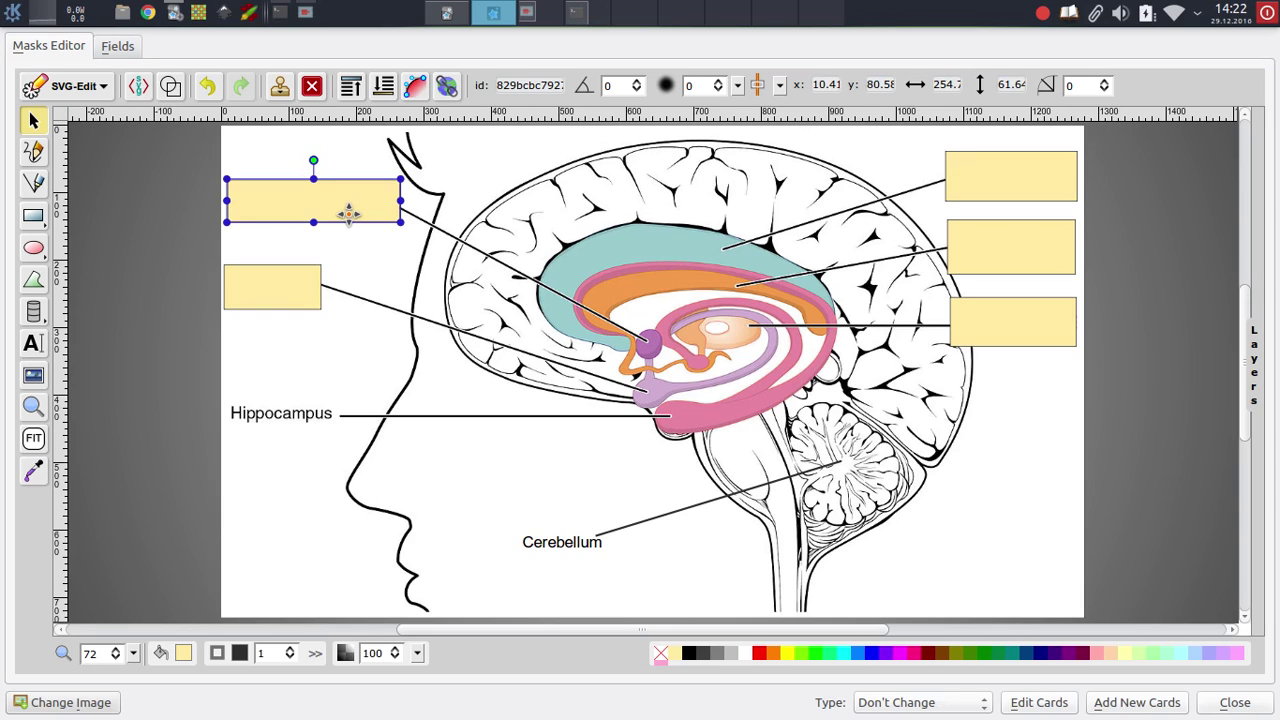
left_click(283, 282, "shift")
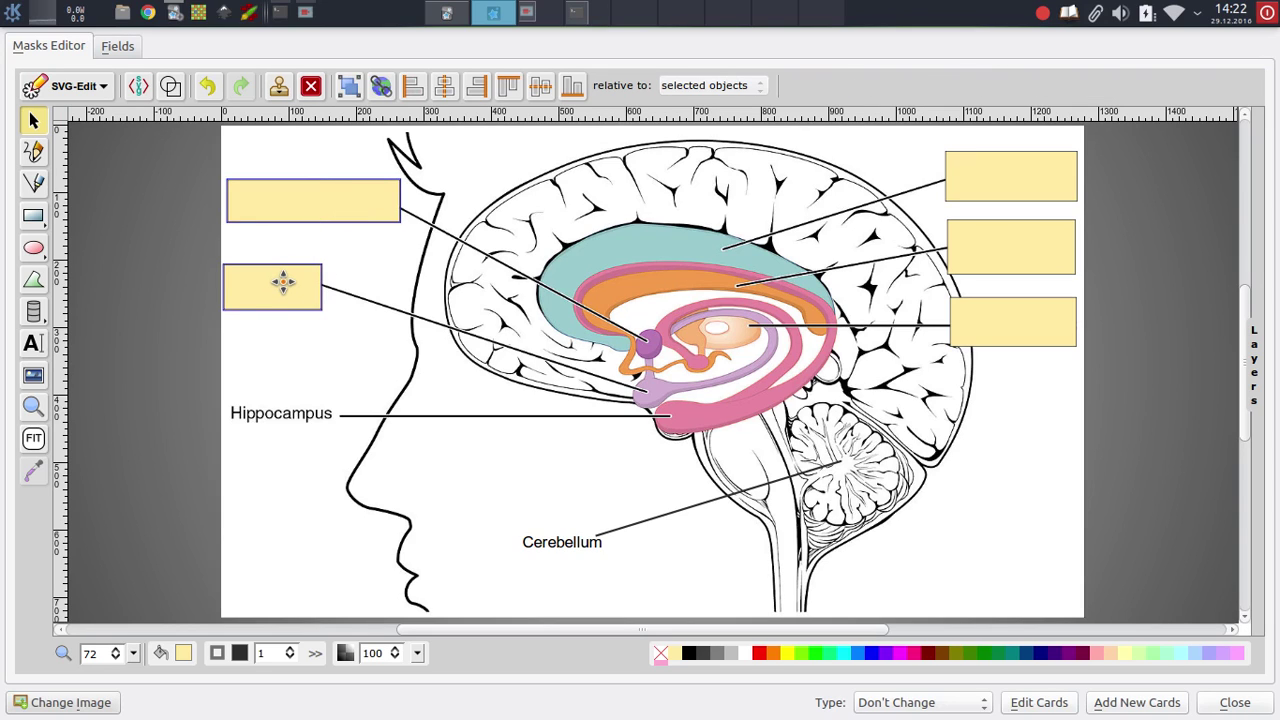
key("g")
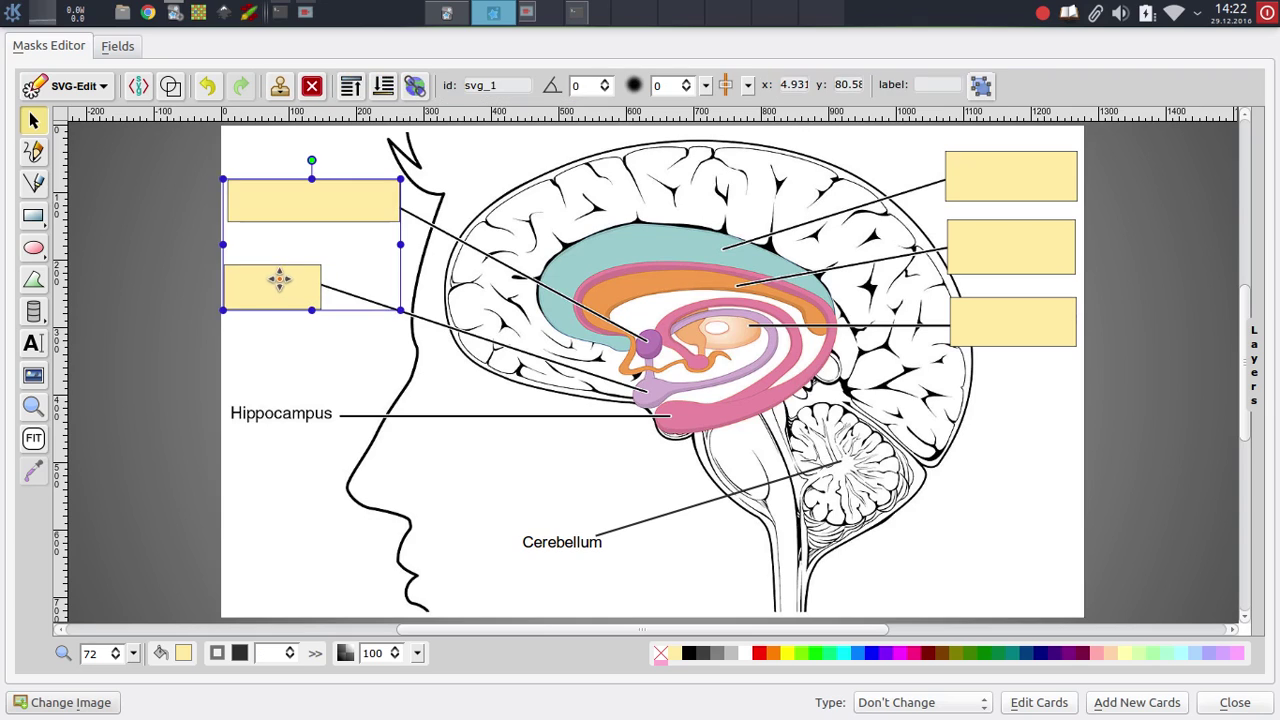
left_click(448, 243)
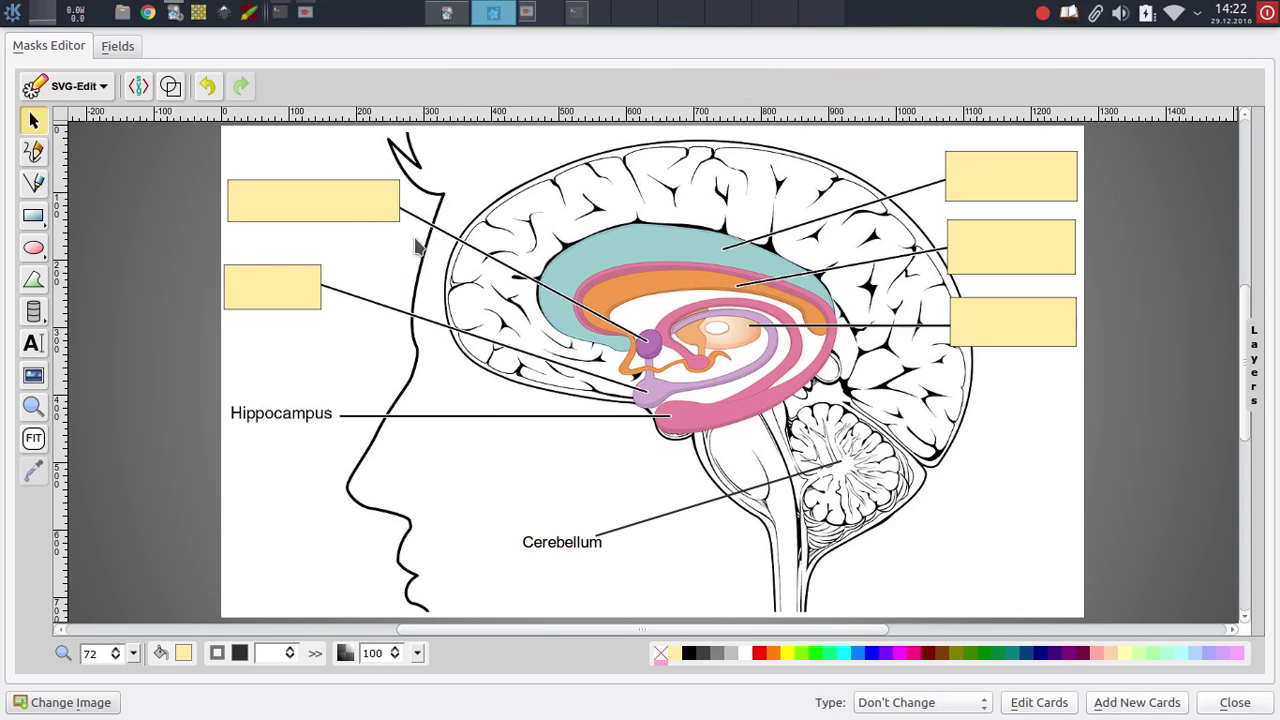
left_click(350, 210)
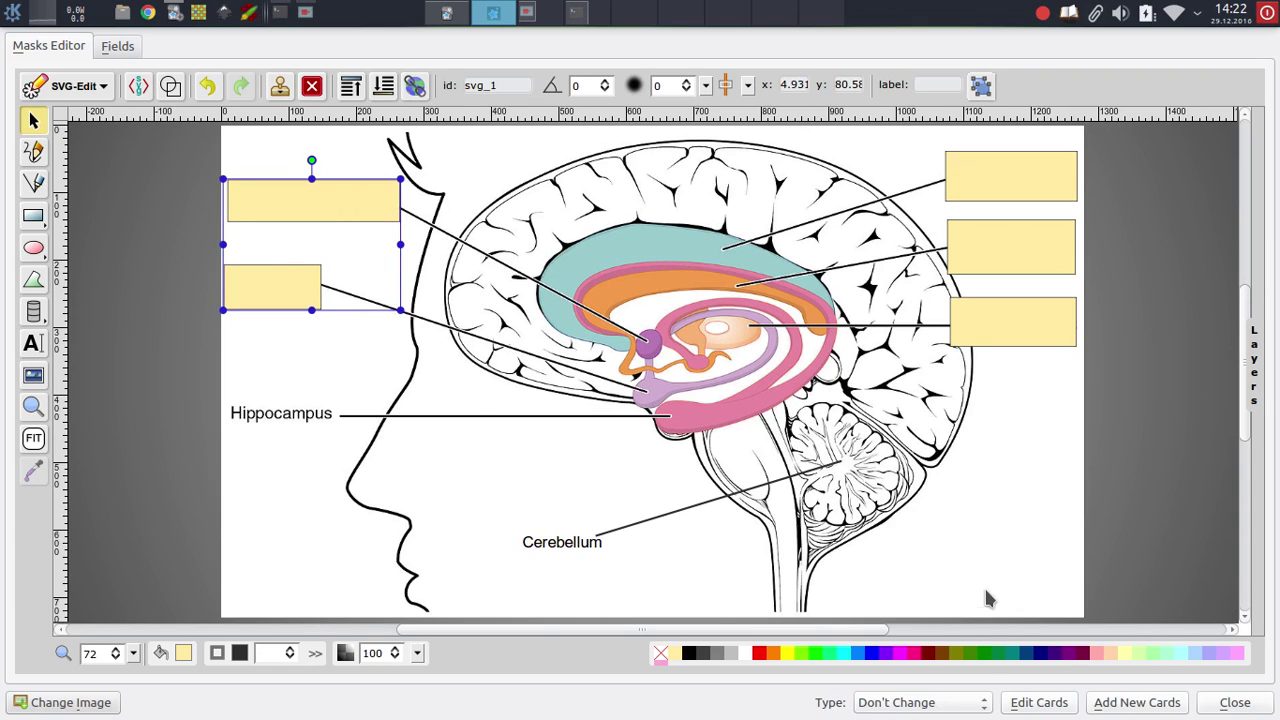
left_click(1039, 703)
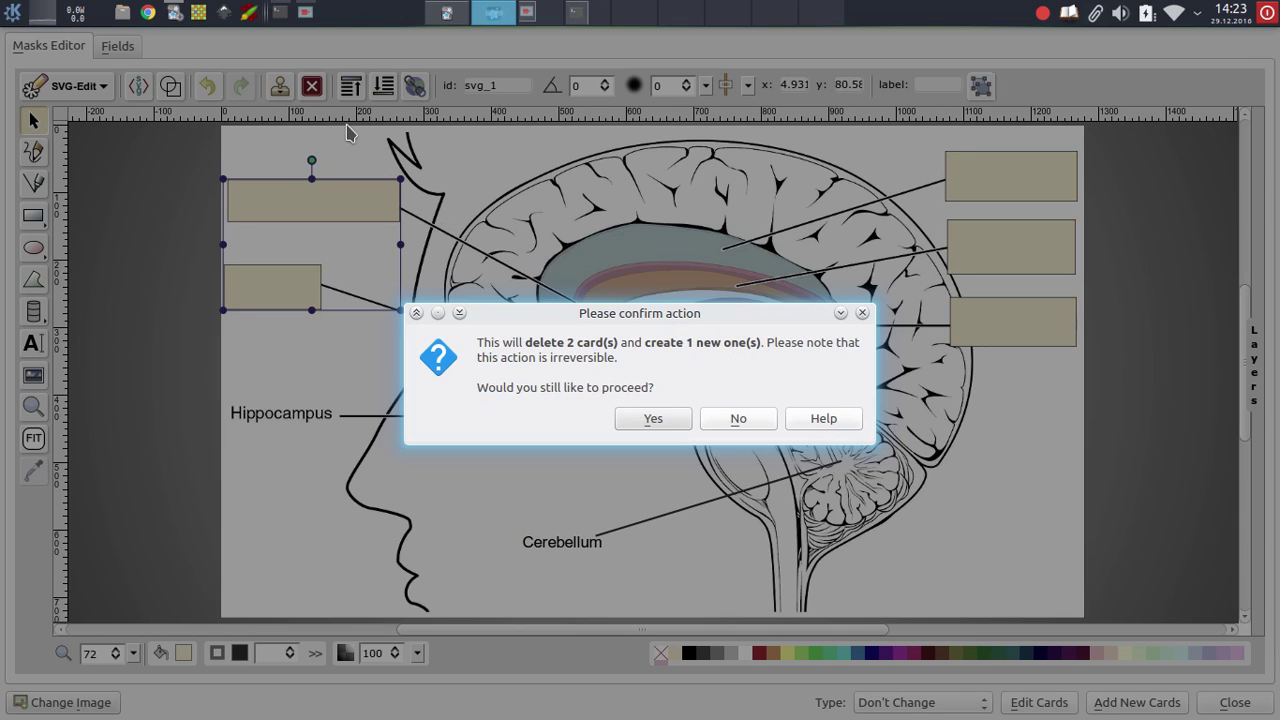
left_click(652, 418)
- Preview the limbic lobe cards from the first to the last and check how the grouped masks are occluded
left_click(471, 157)
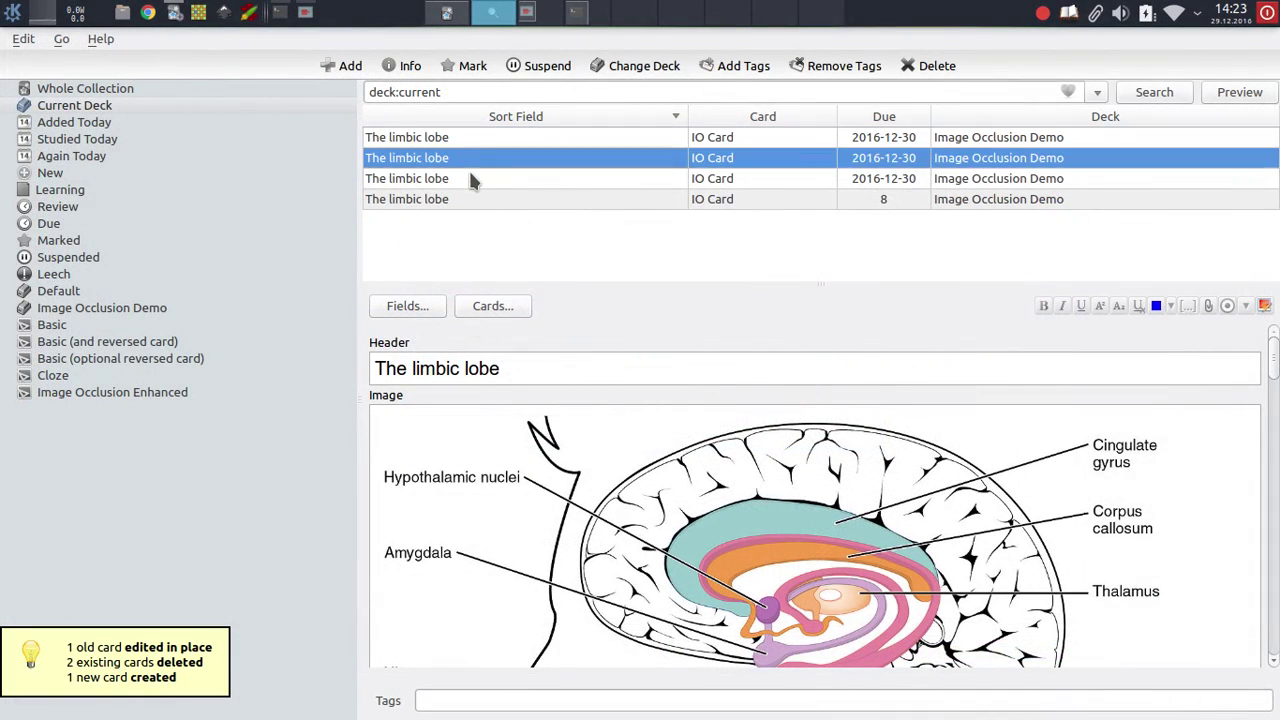
left_click(466, 176)
left_click(483, 139)
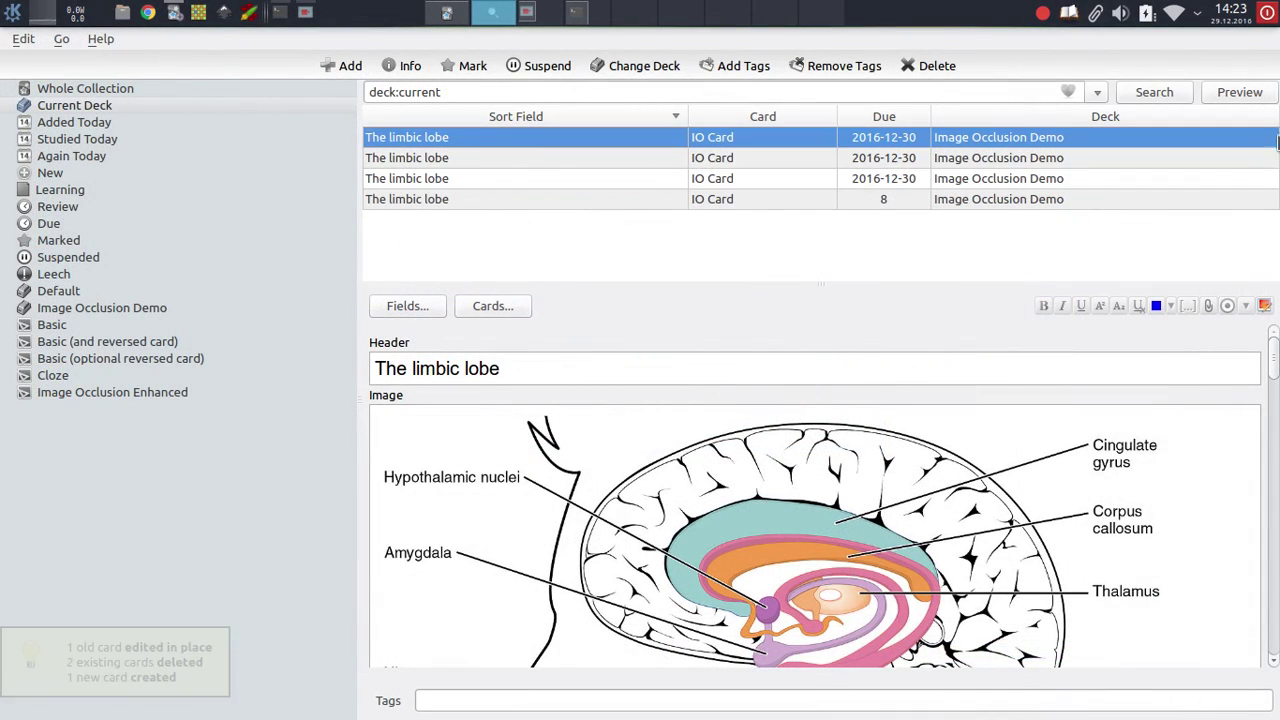
left_click(1254, 98)
key("Right")
key("Right")
key("Right")
key("Right")
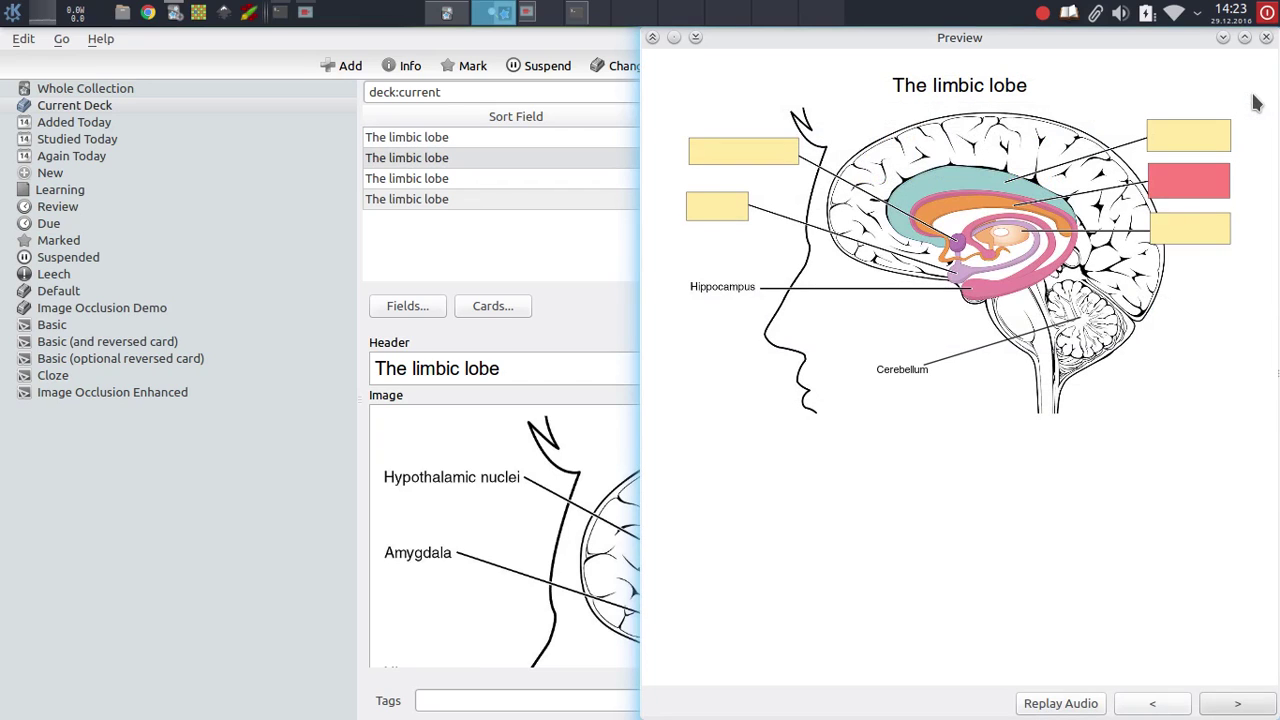
key("Right")
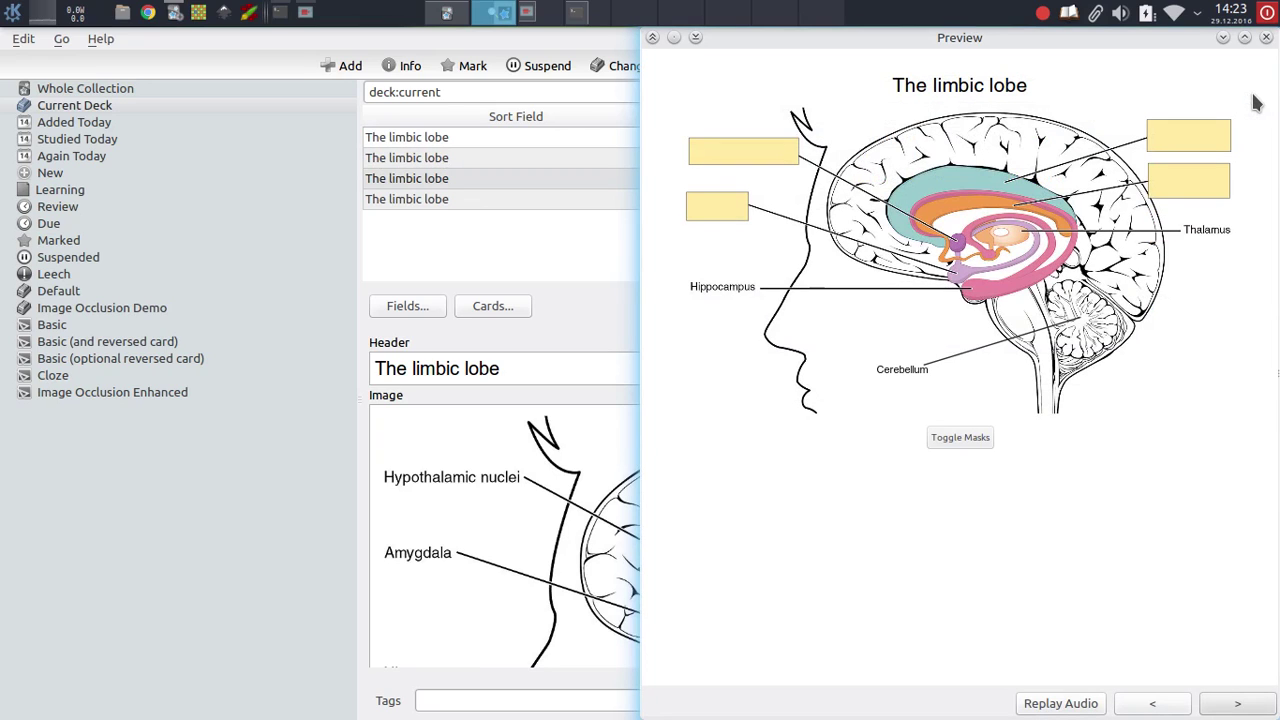
key("Right")
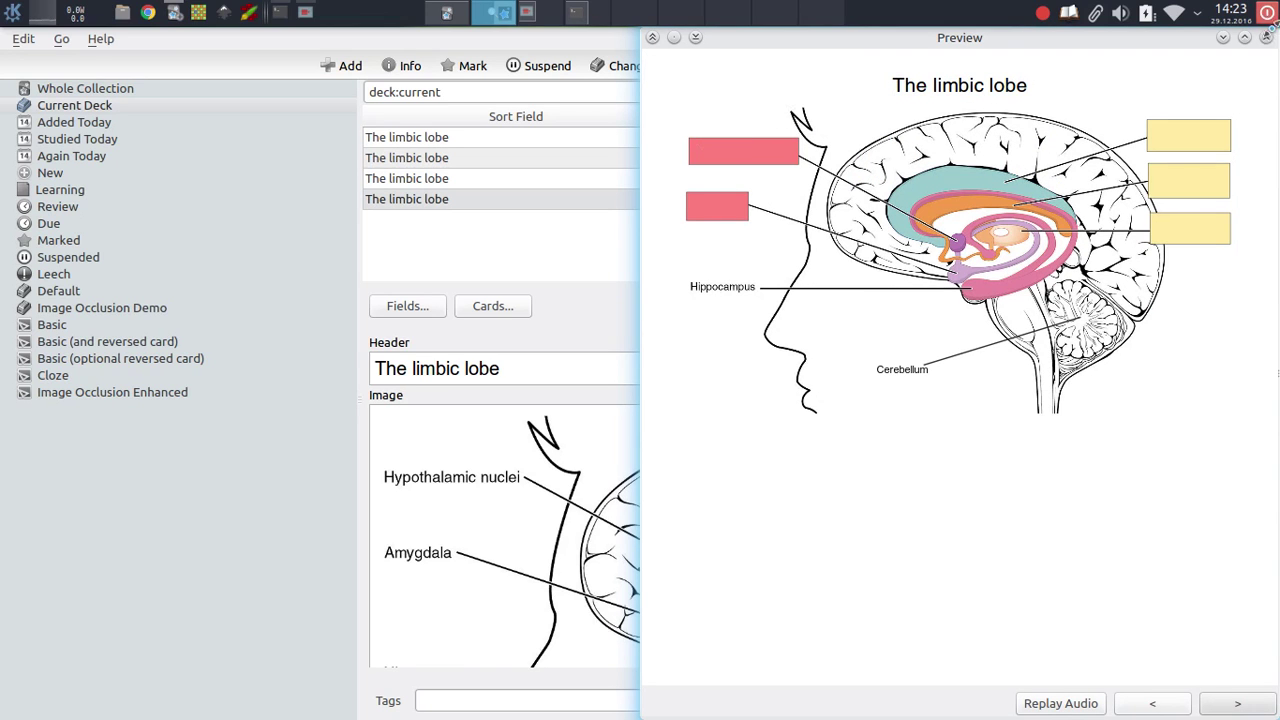
left_click(1268, 37)
- From the last limbic lobe card, ungroup the Hypothalamic nuclei and Amygdala masks and update the cards, accepting the replacement of the combined card
left_click(822, 198)
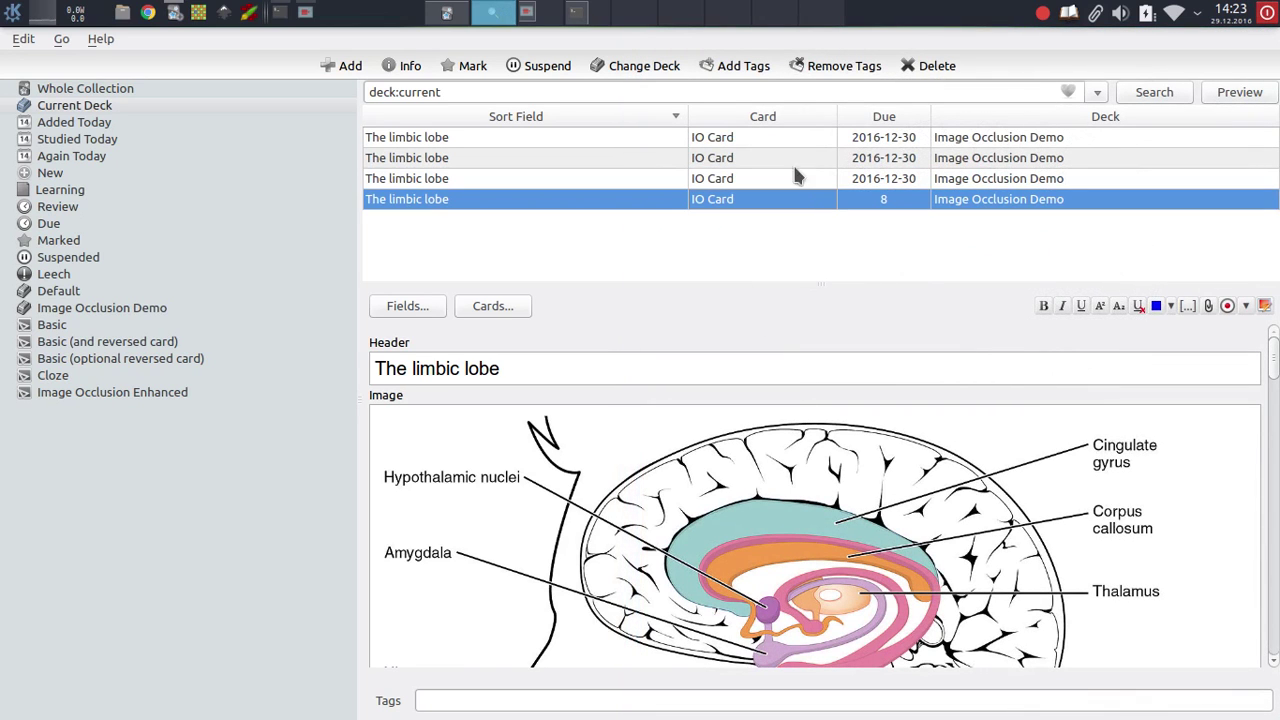
left_click(1265, 305)
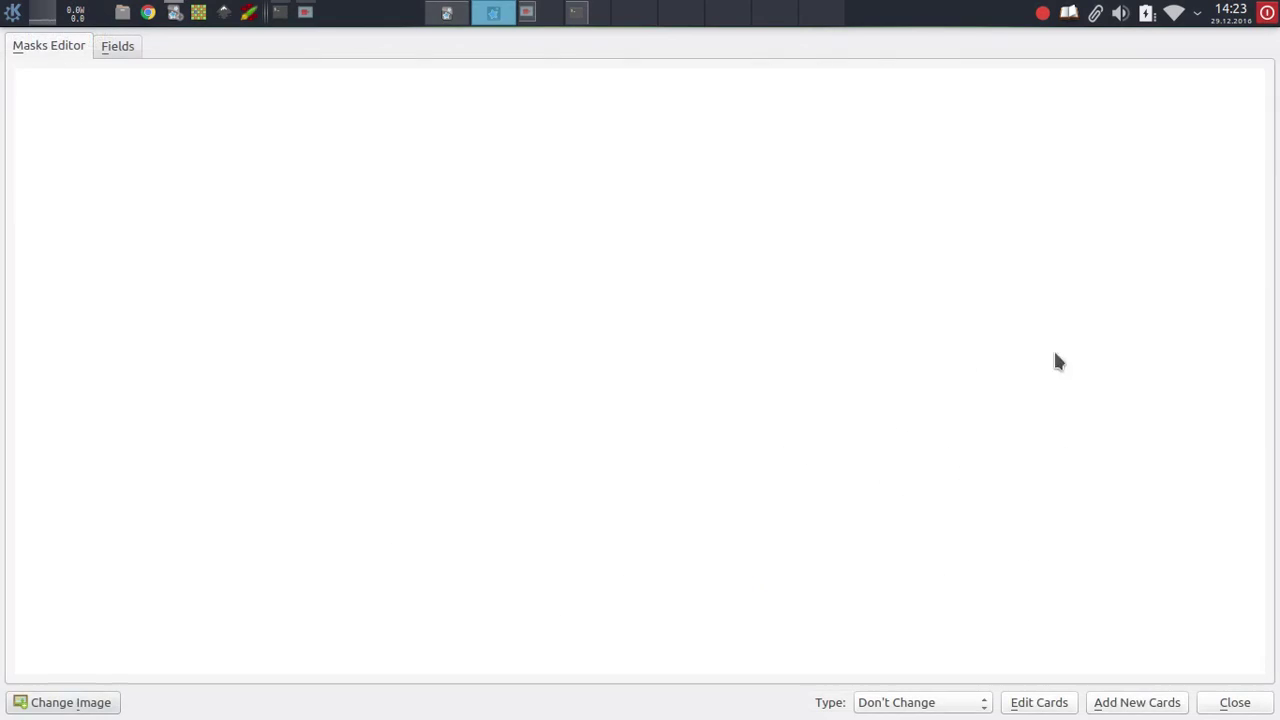
left_click(304, 206)
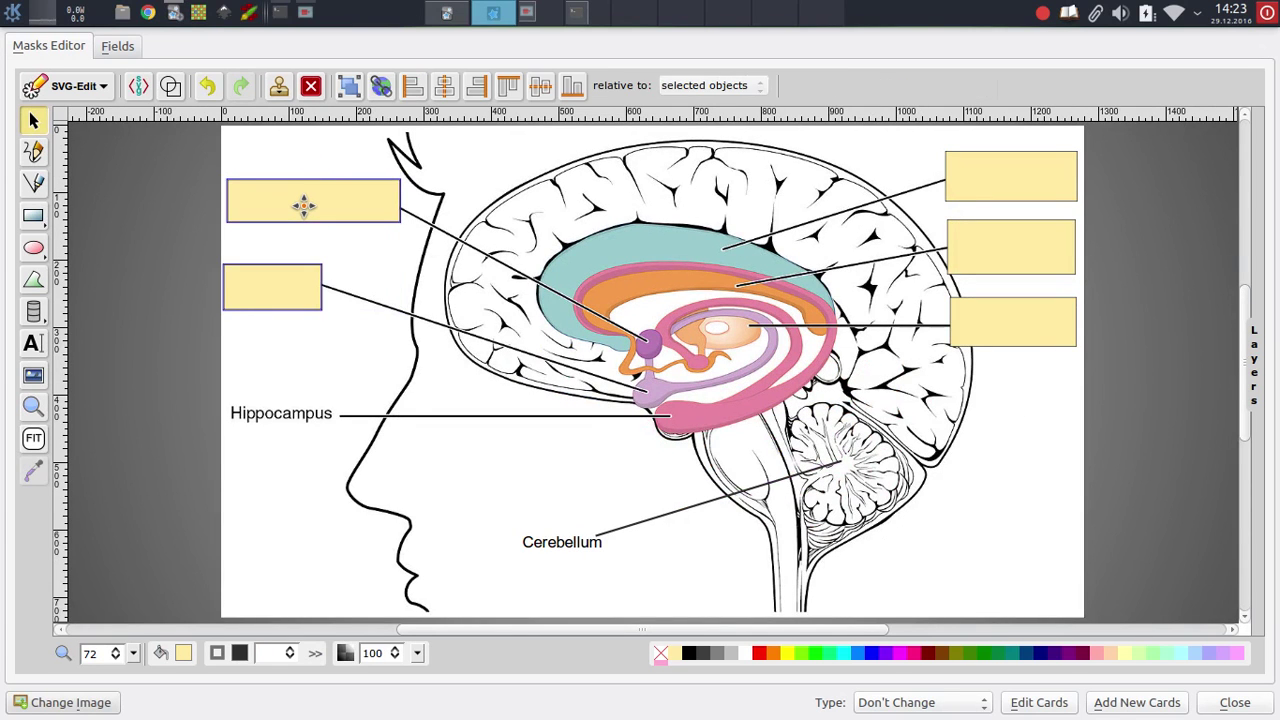
left_click(350, 283)
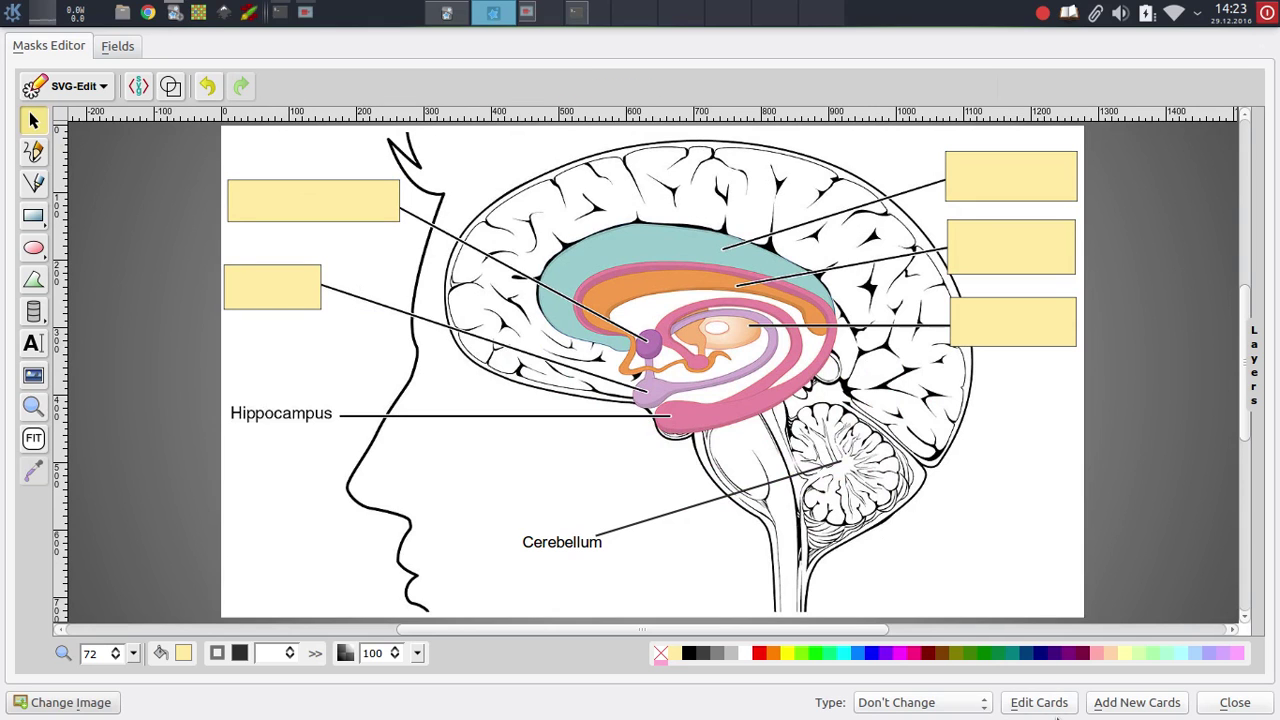
left_click(1038, 702)
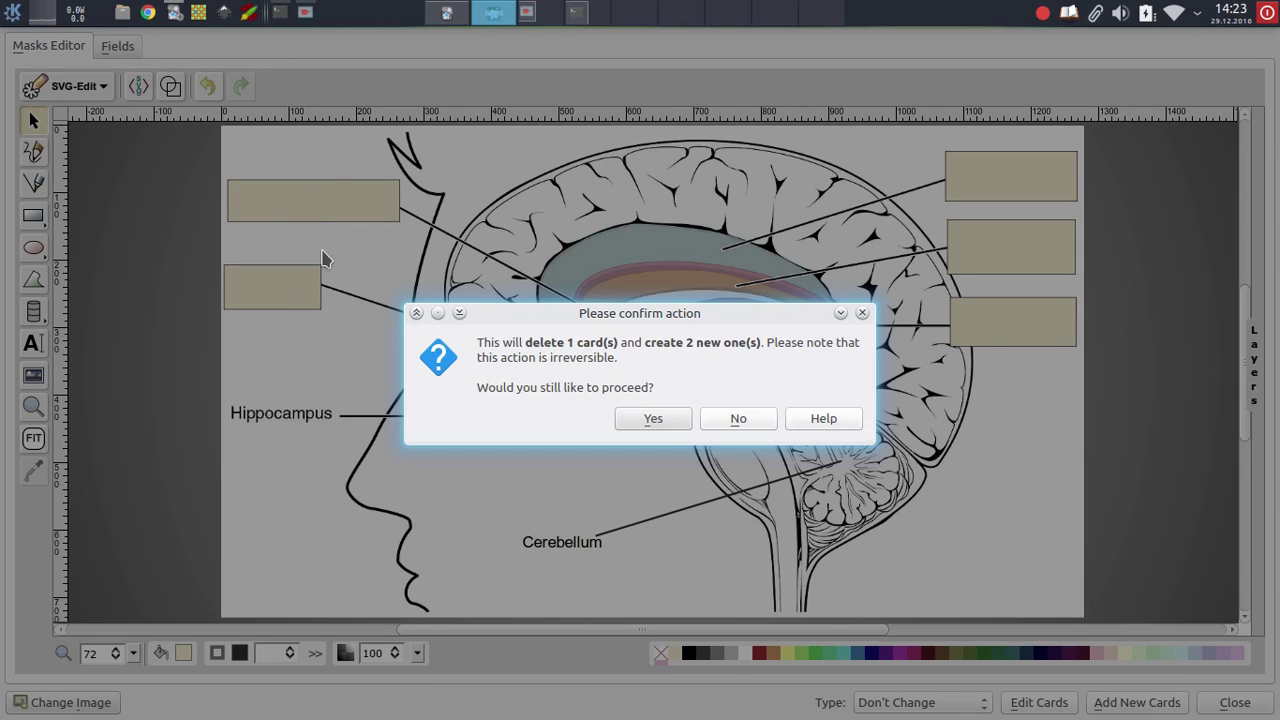
left_click(653, 419)
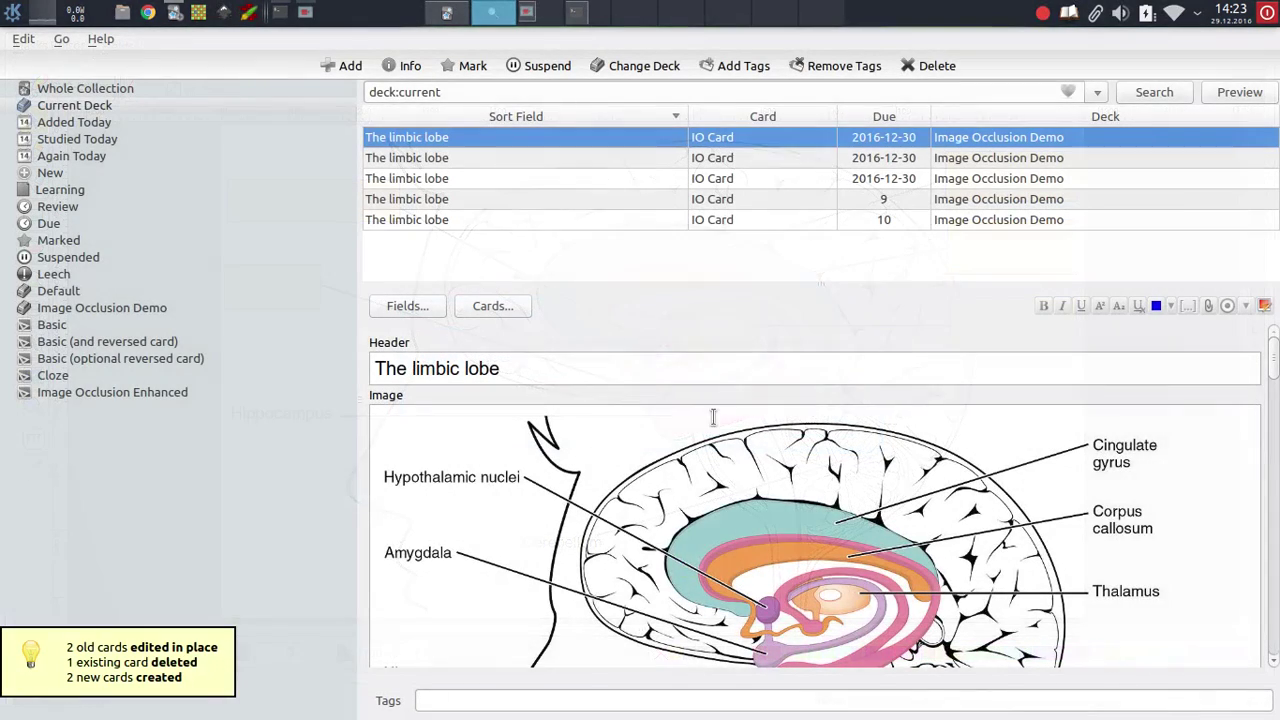
- Look through the limbic lobe cards listed in the card browser and return to the first one
left_click(434, 160)
left_click(436, 179)
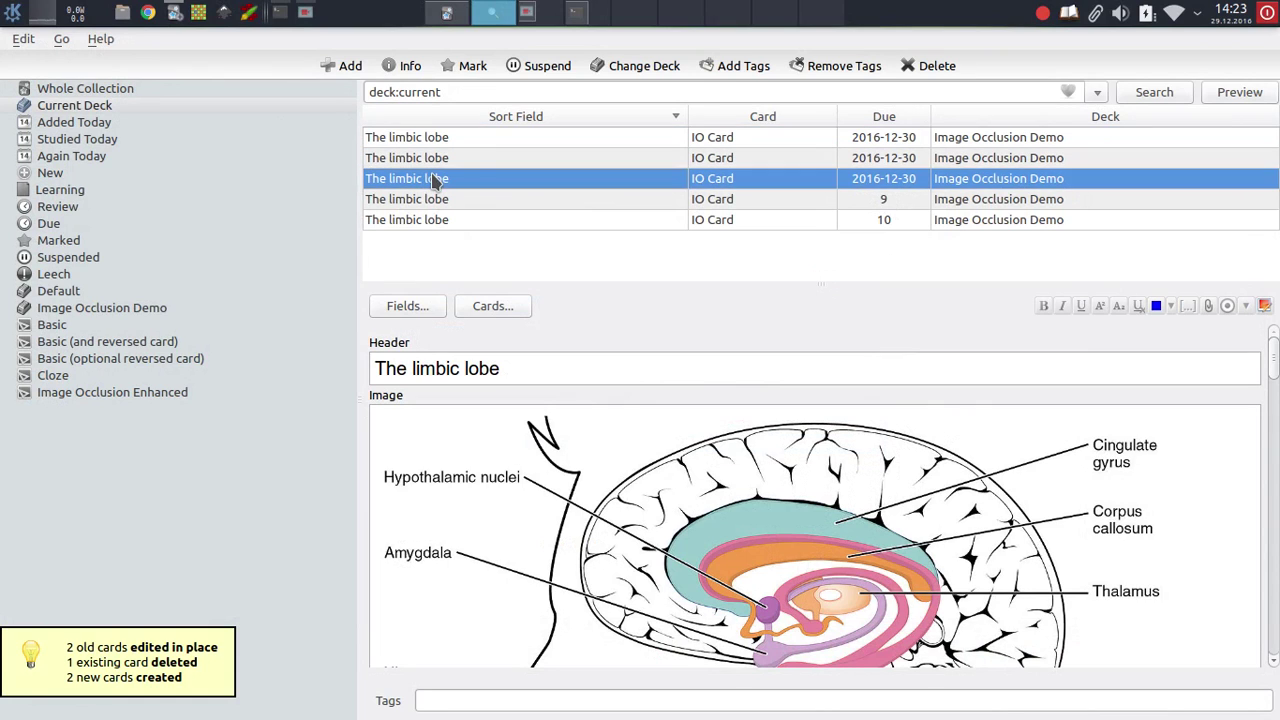
left_click(432, 200)
left_click(432, 220)
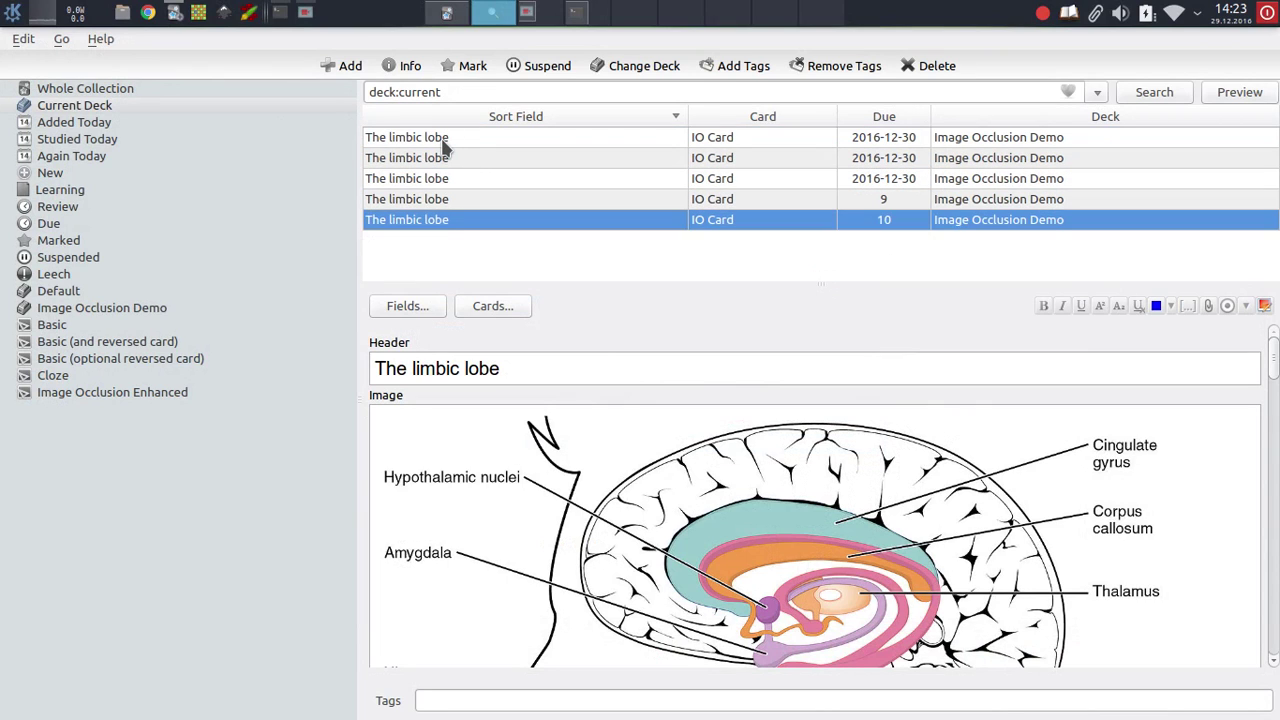
left_click(442, 140)
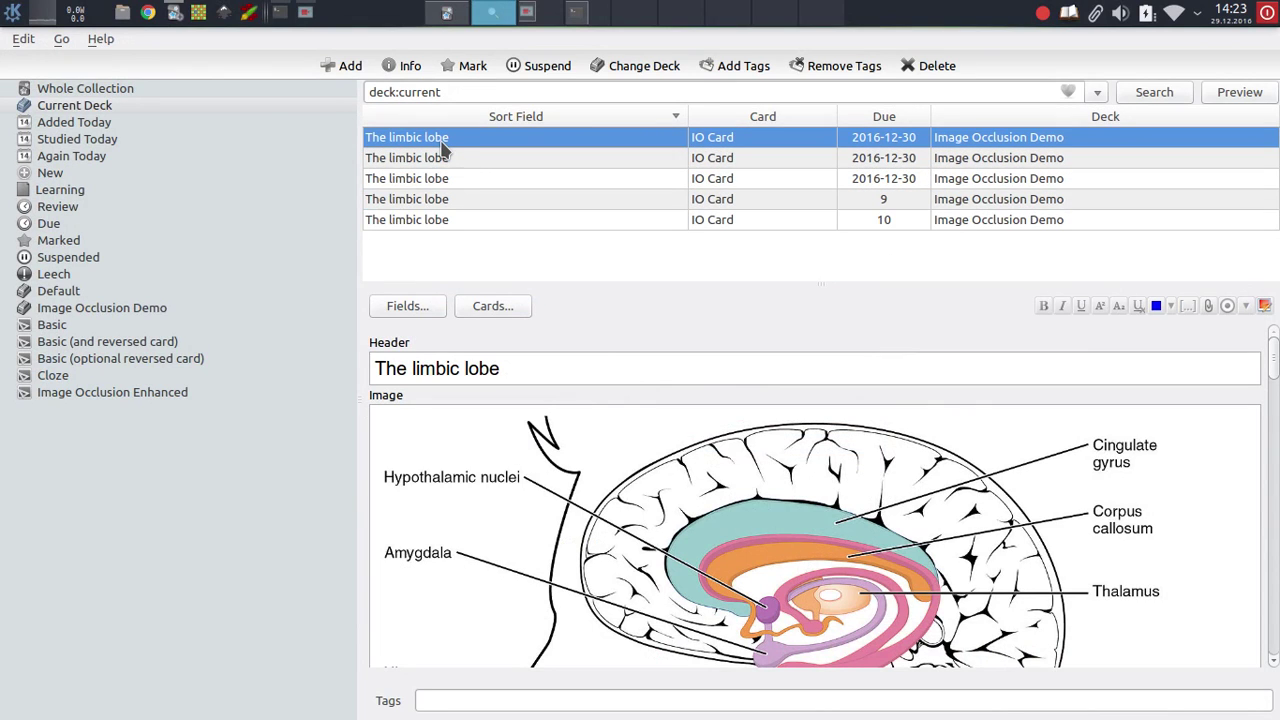
- From the third limbic lobe card, change the occlusion type to Hide One, Reveal All and update the existing cards
left_click(530, 177)
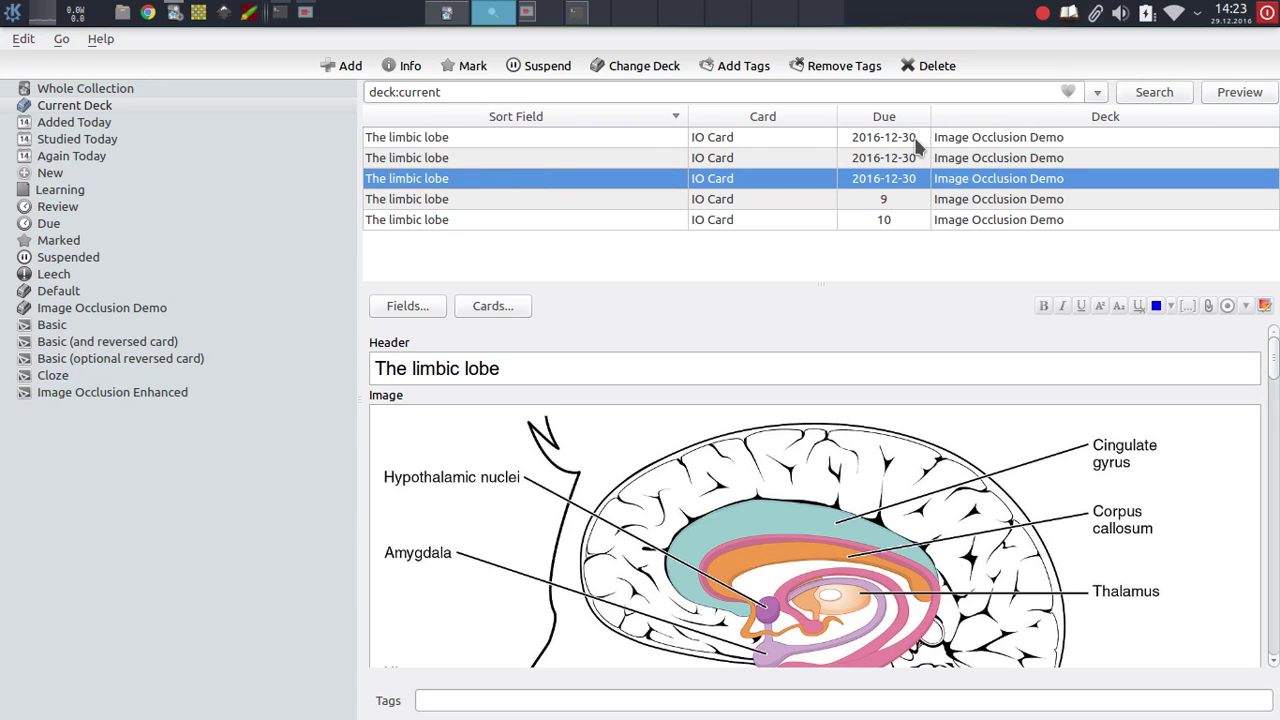
left_click(1263, 306)
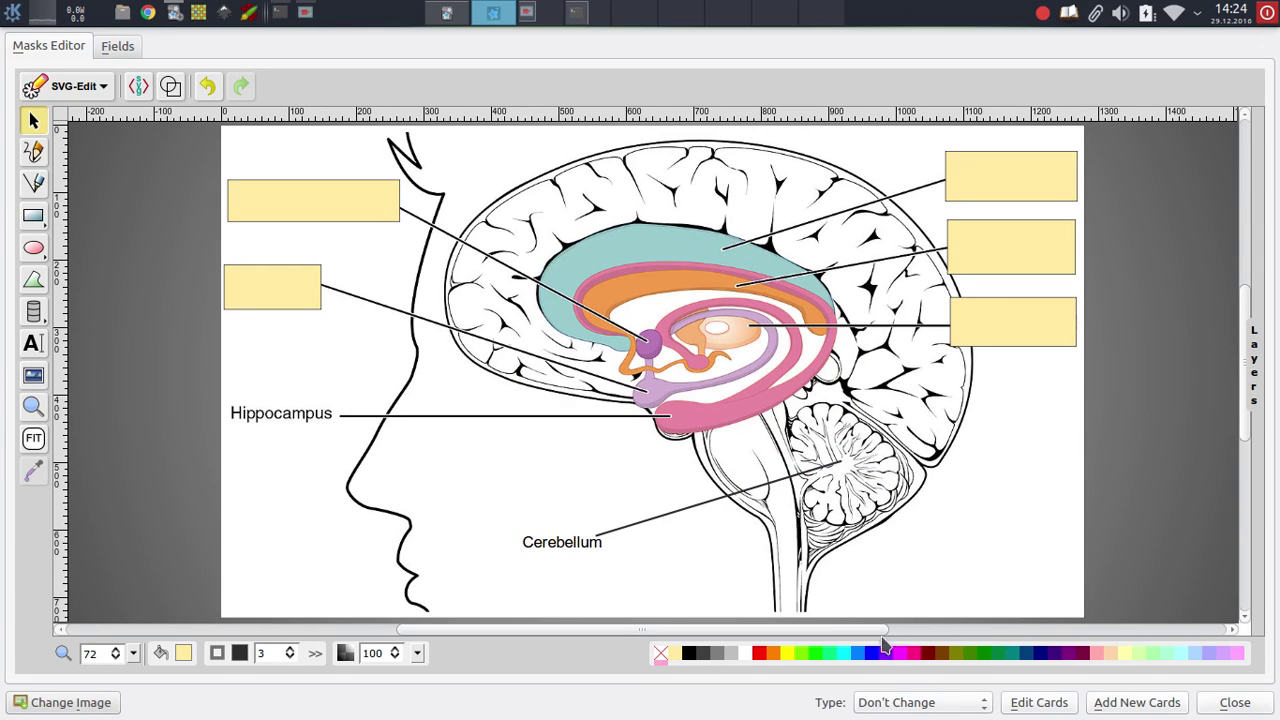
left_click(895, 700)
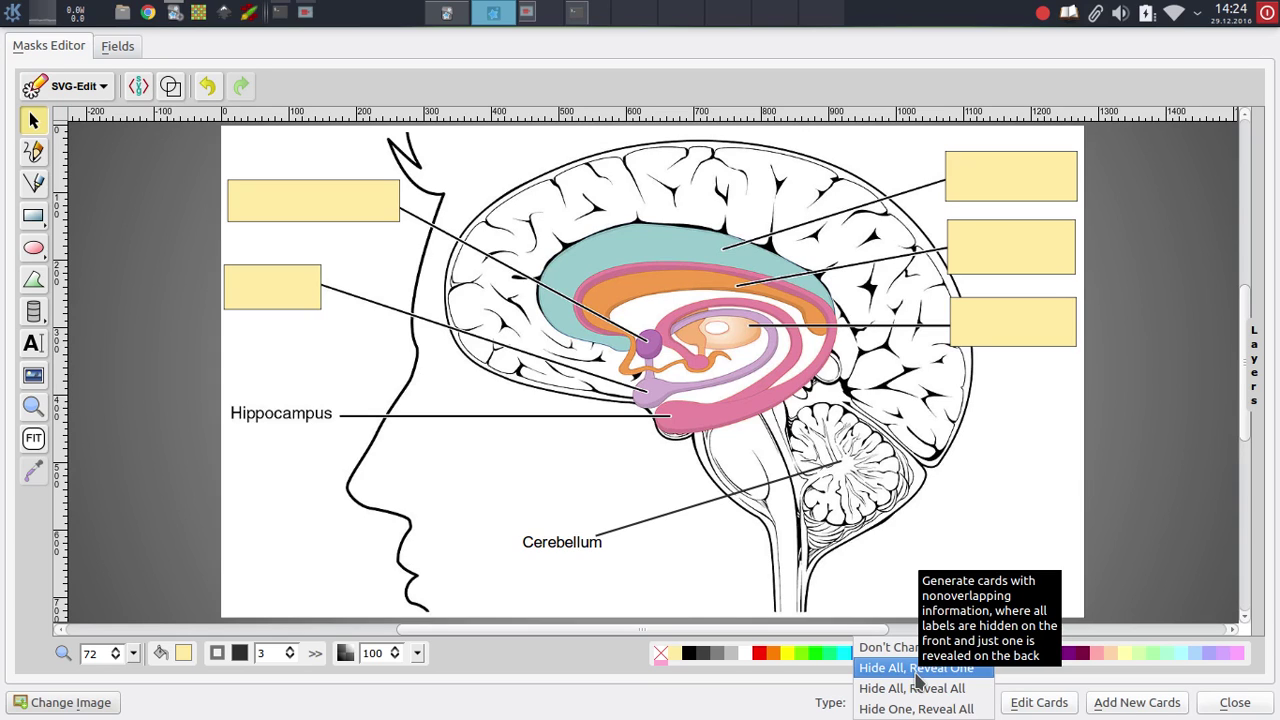
left_click(851, 551)
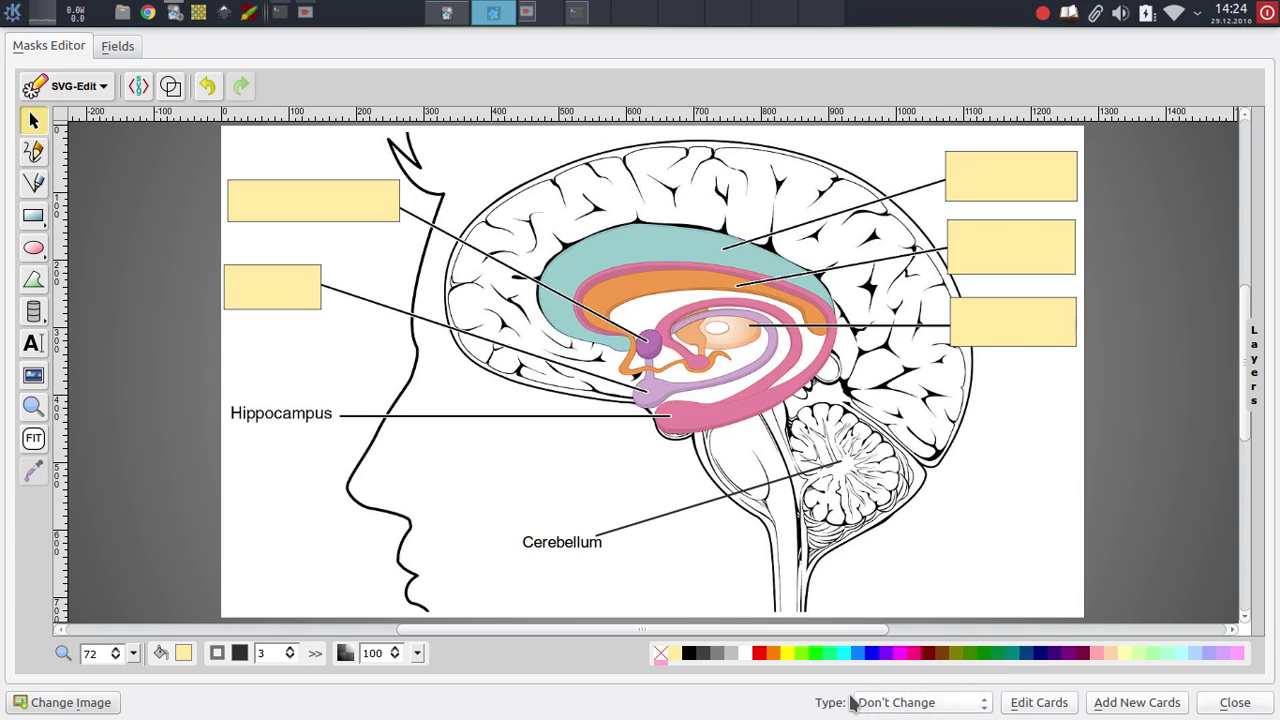
left_click(932, 706)
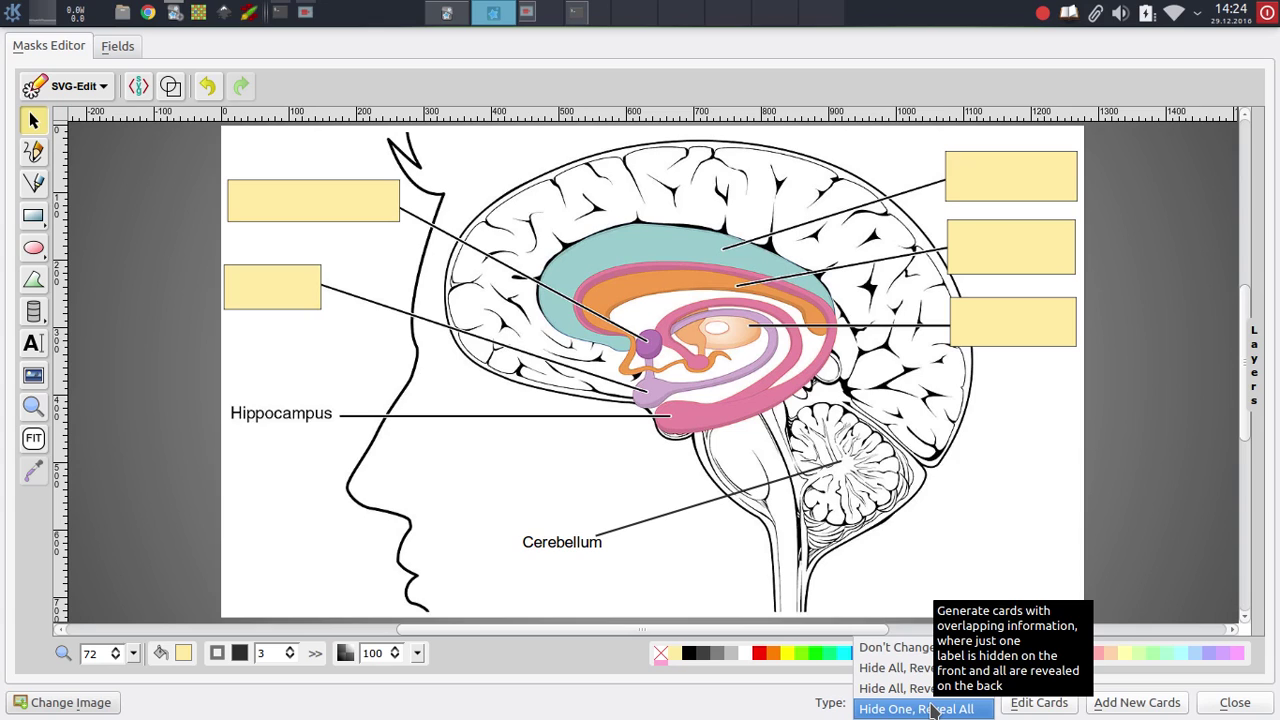
left_click(931, 709)
left_click(1031, 700)
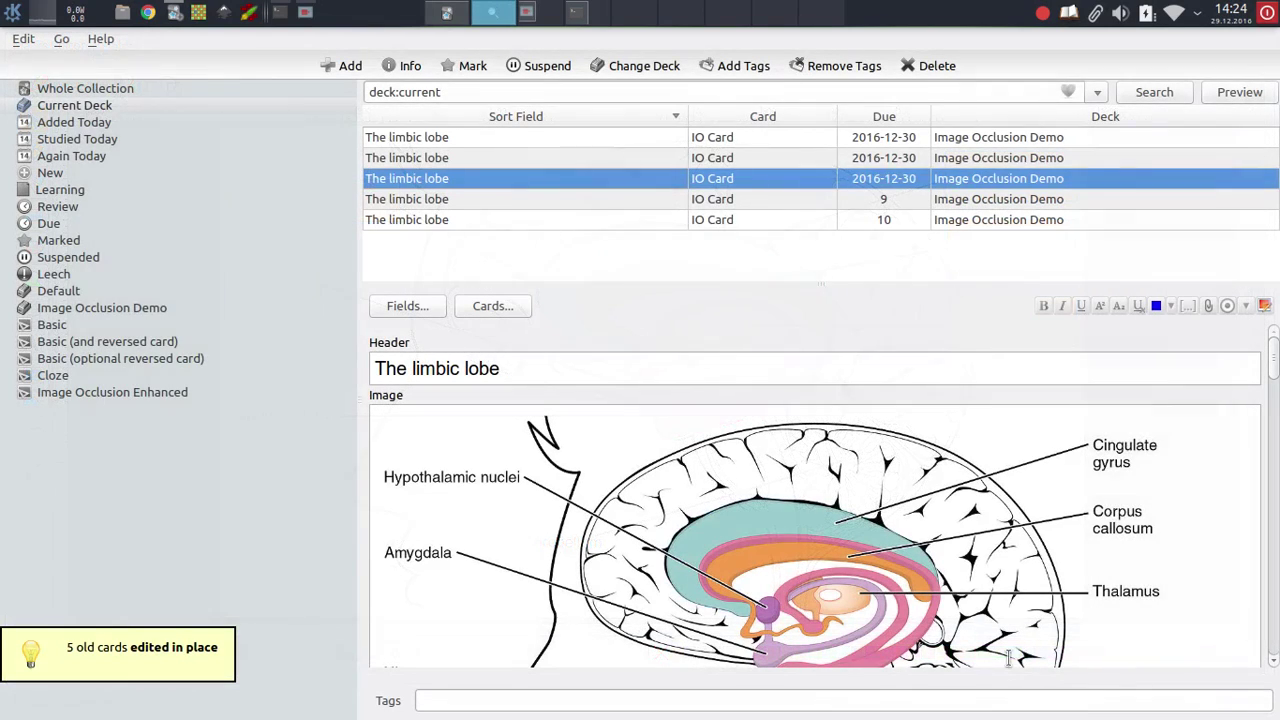
- Preview the limbic lobe cards from the first to the last and check how the new occlusion type hides the labels
left_click(738, 138)
left_click(1240, 92)
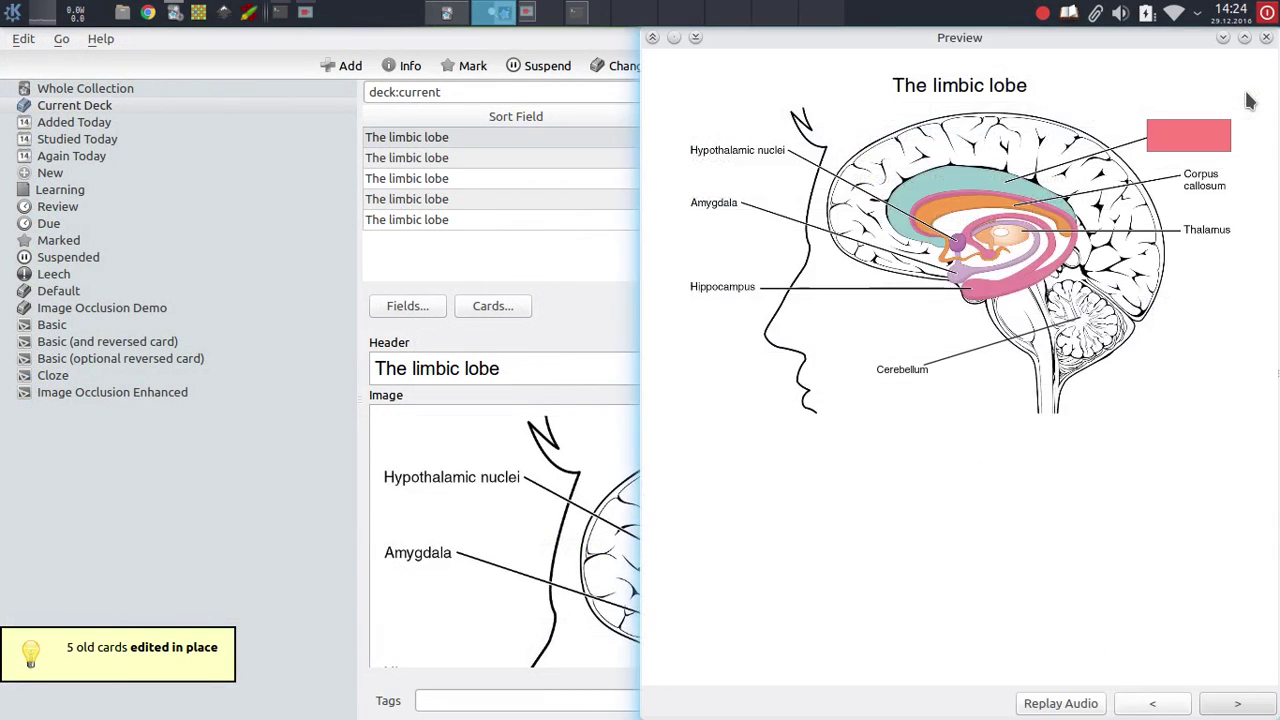
key("Right")
key("Right")
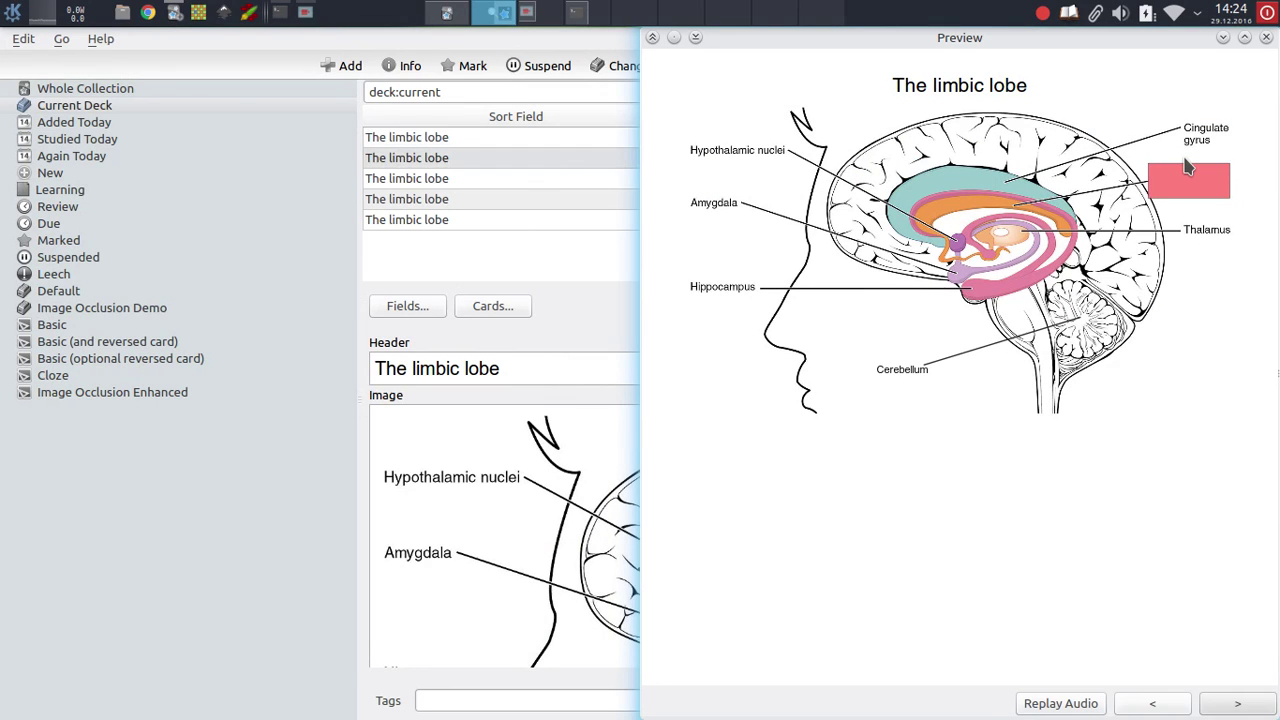
key("Right")
key("Right")
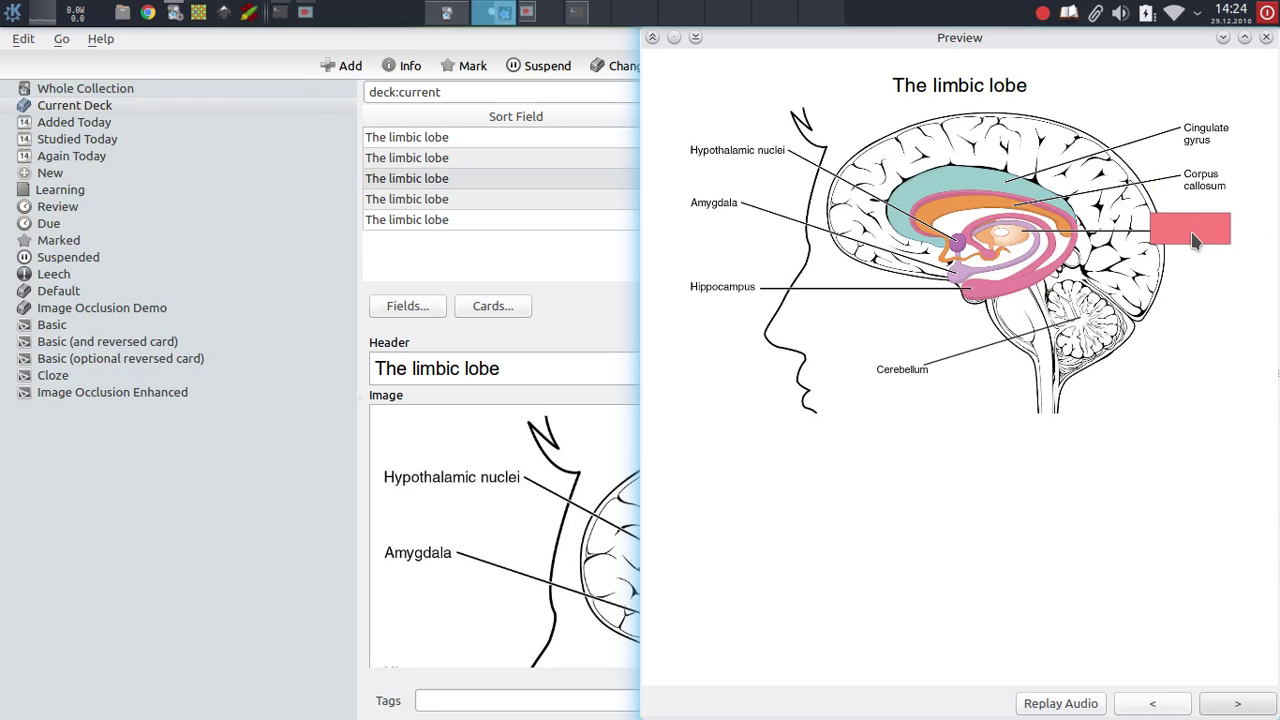
key("Right")
key("Right")
key("Right")
key("Right")
key("Escape")
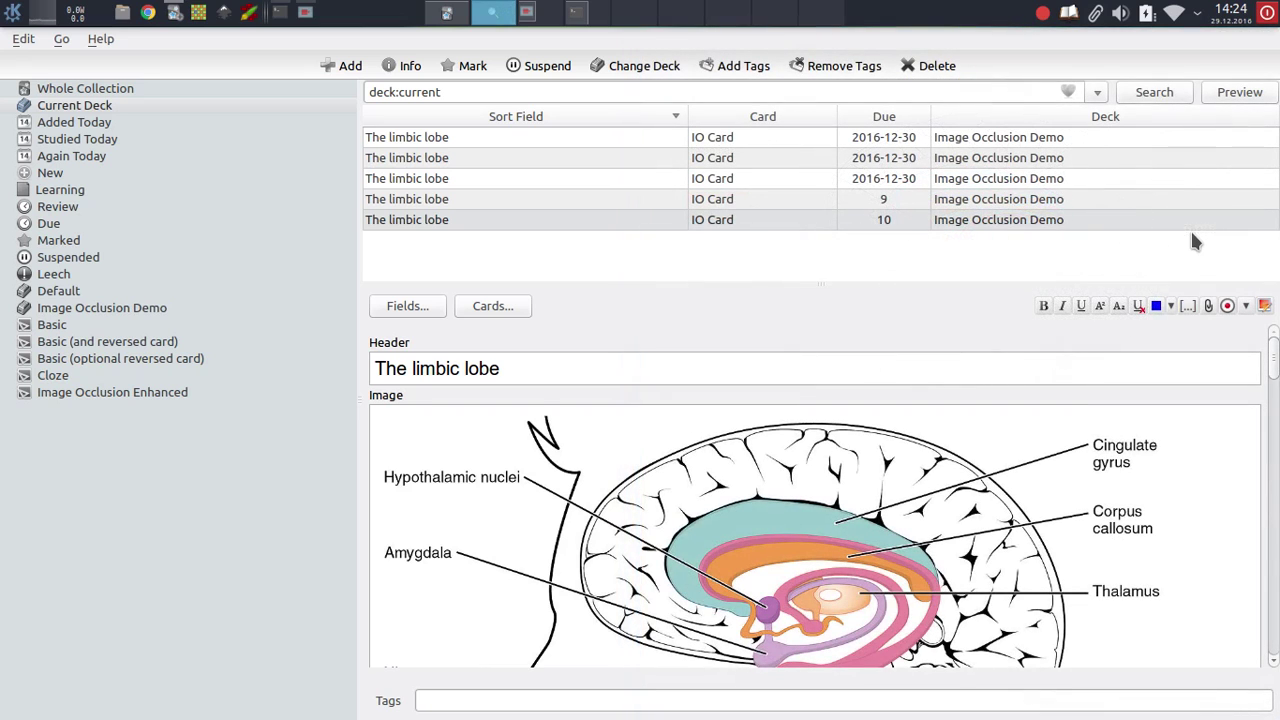
- Relaunch Anki by rerunning the last terminal command, maximize its window and open the card browser
left_click(1018, 143)
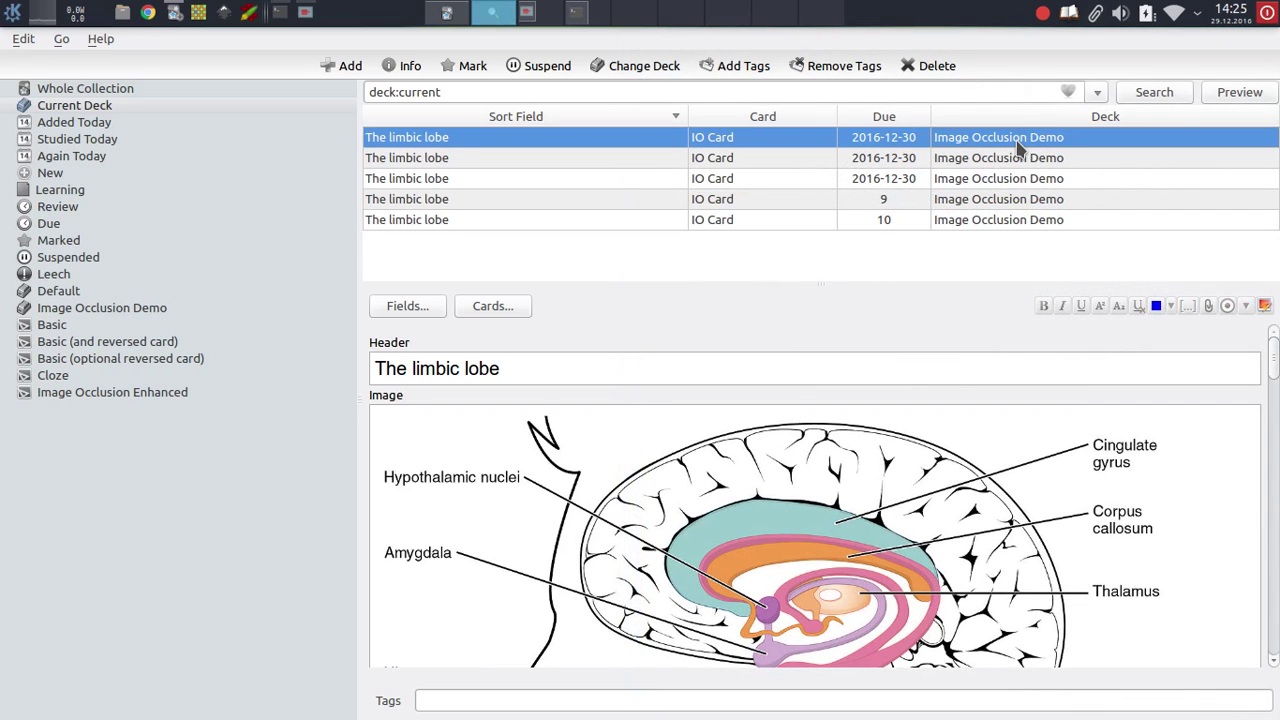
left_click(1264, 305)
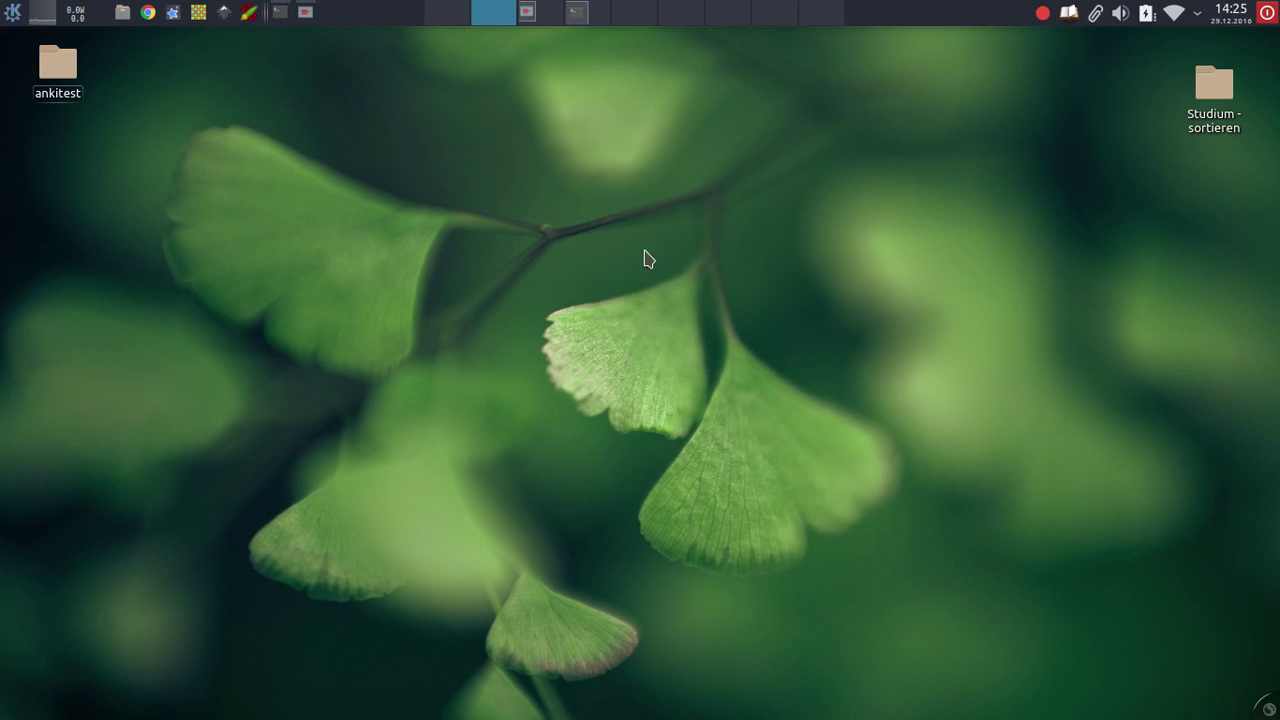
left_click(583, 15)
key("Up")
key("Return")
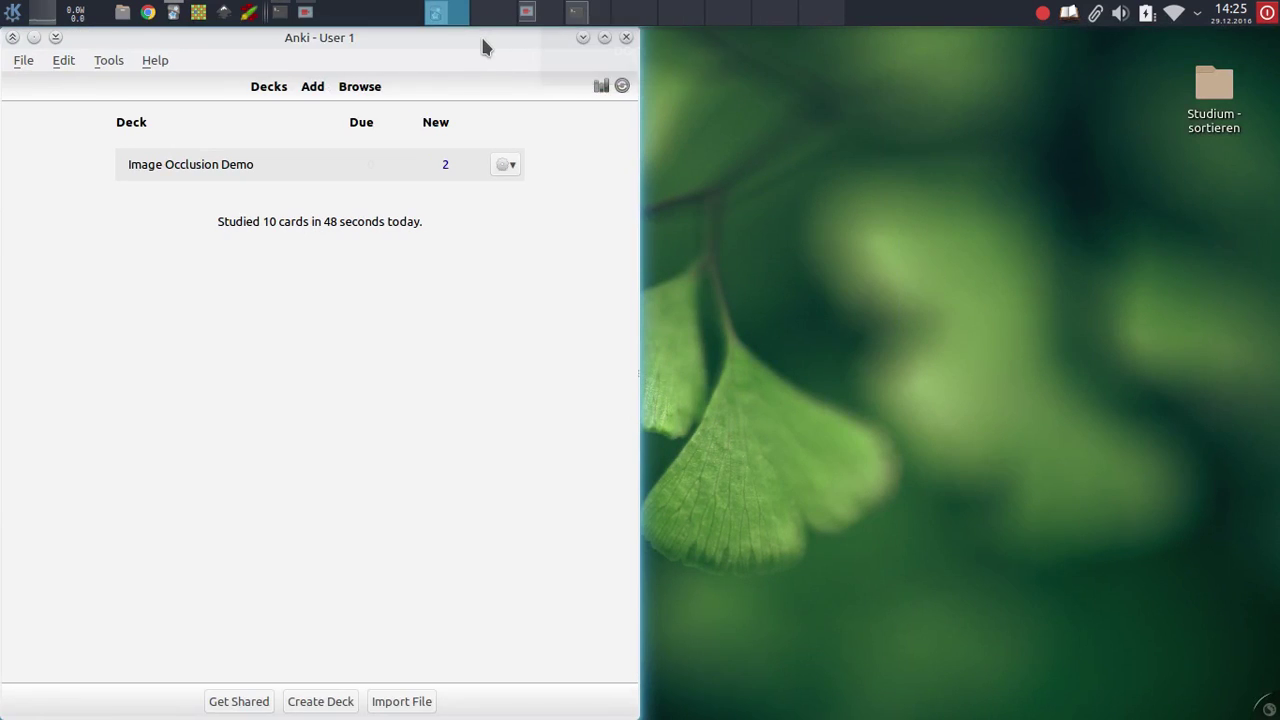
double_click(483, 44)
key("b")
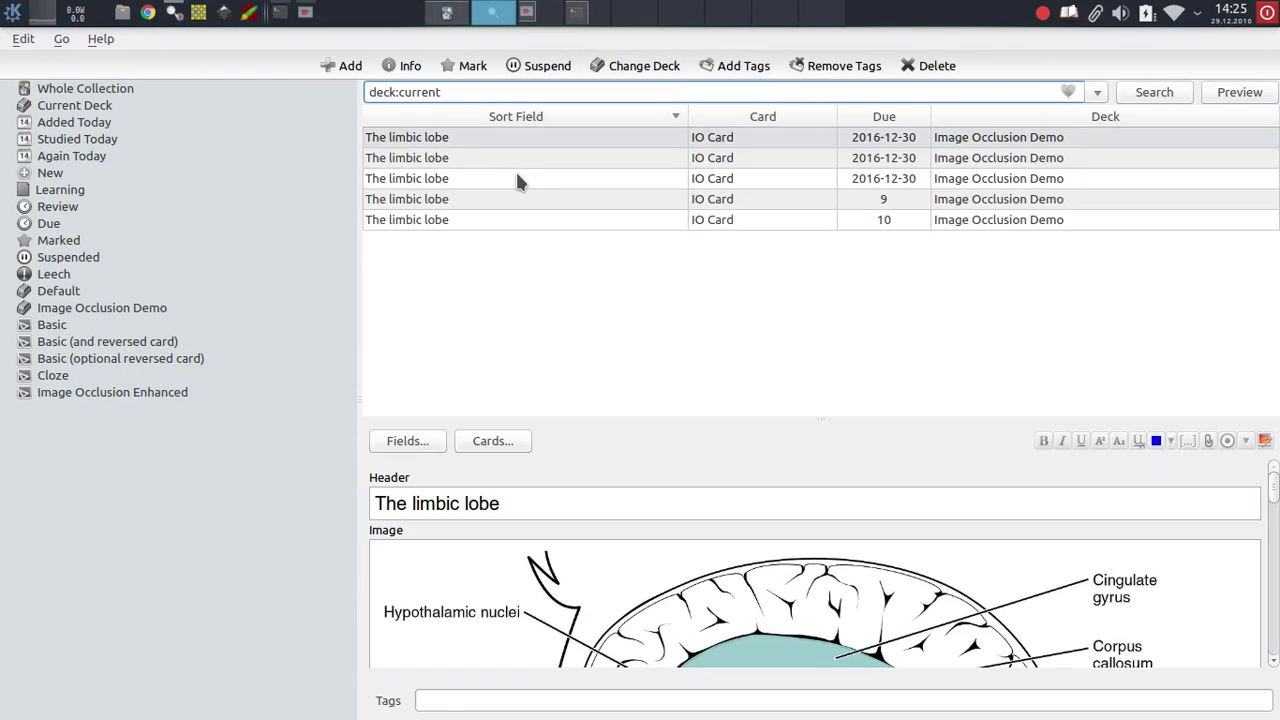
- Open the third limbic lobe card for mask editing and replace its image with Gray739-emphasizing-hippocampus.png
left_click(519, 177)
left_click(1265, 441)
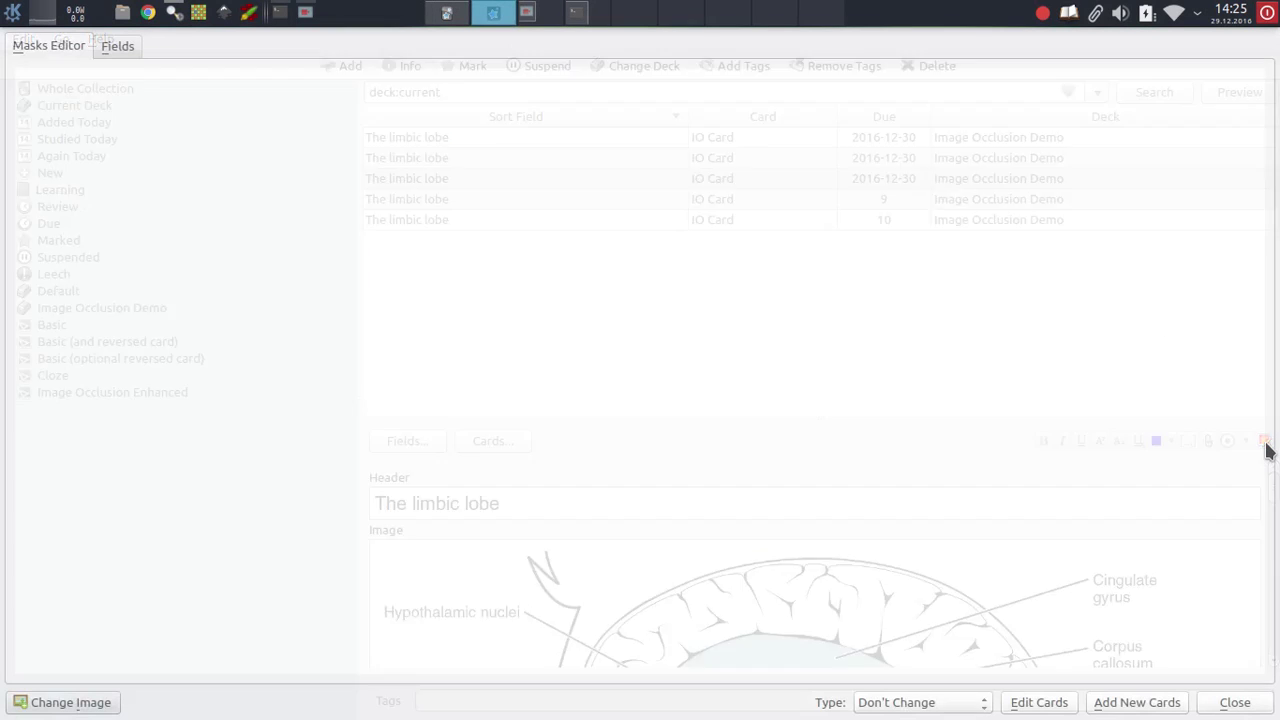
left_click(105, 700)
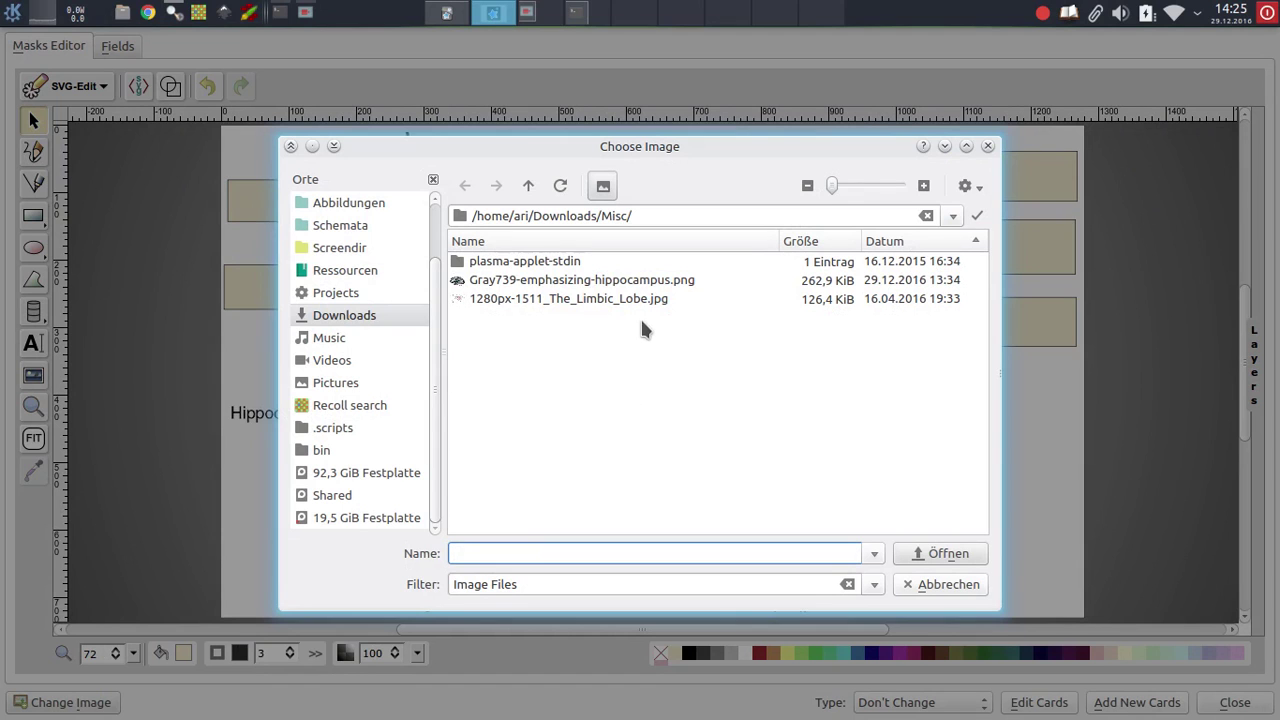
double_click(582, 280)
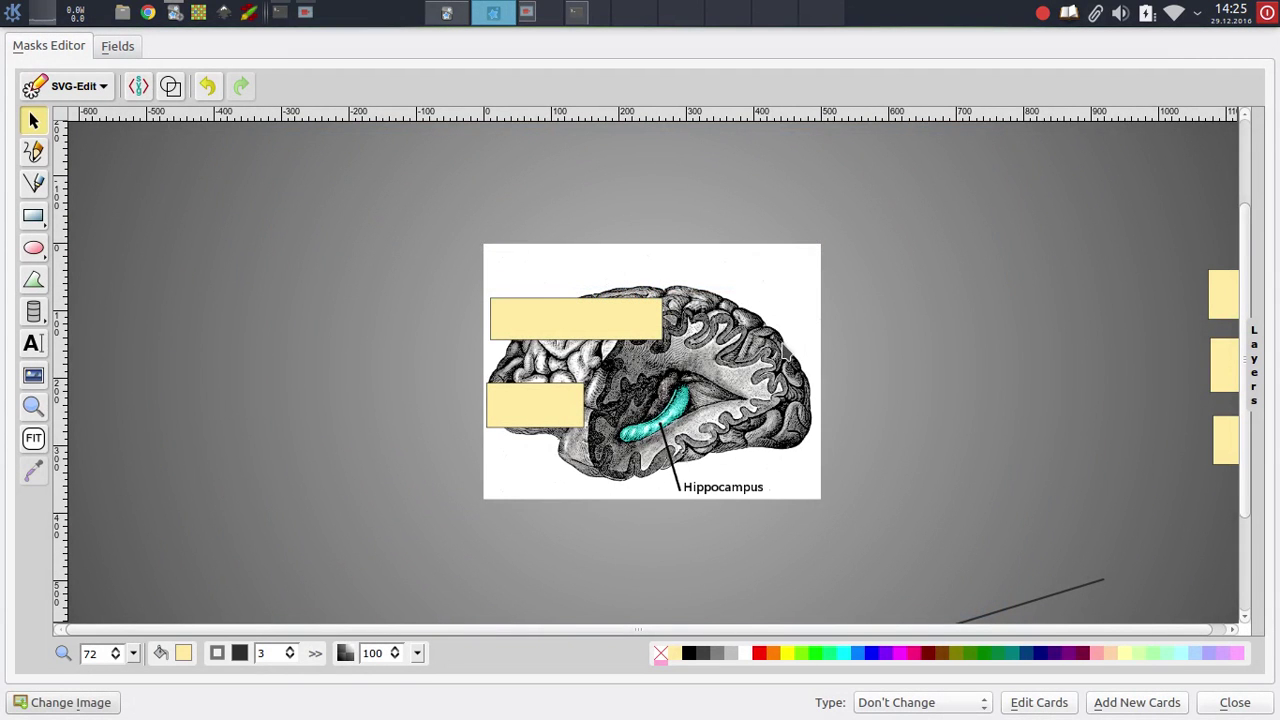
- Delete the wide mask on the brain image and the three masks outside it, keeping the smaller mask on the image
scroll(660, 435, "down", 2)
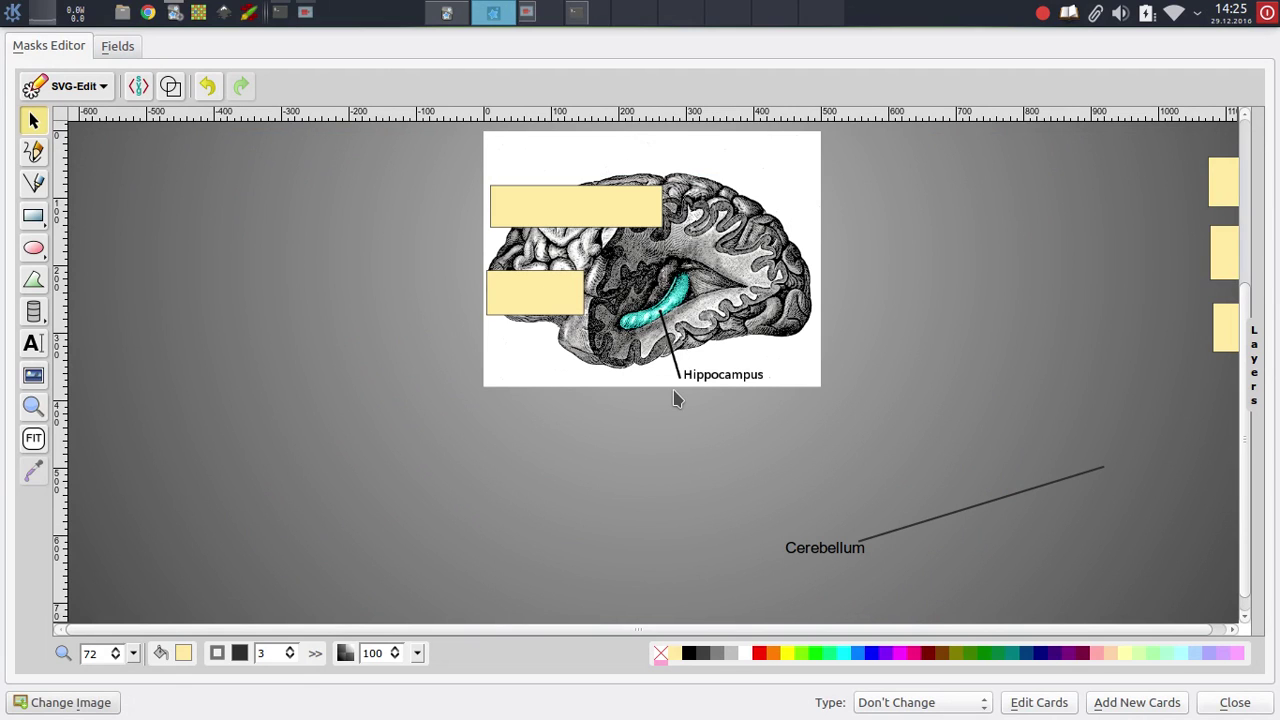
scroll(674, 392, "down", 3)
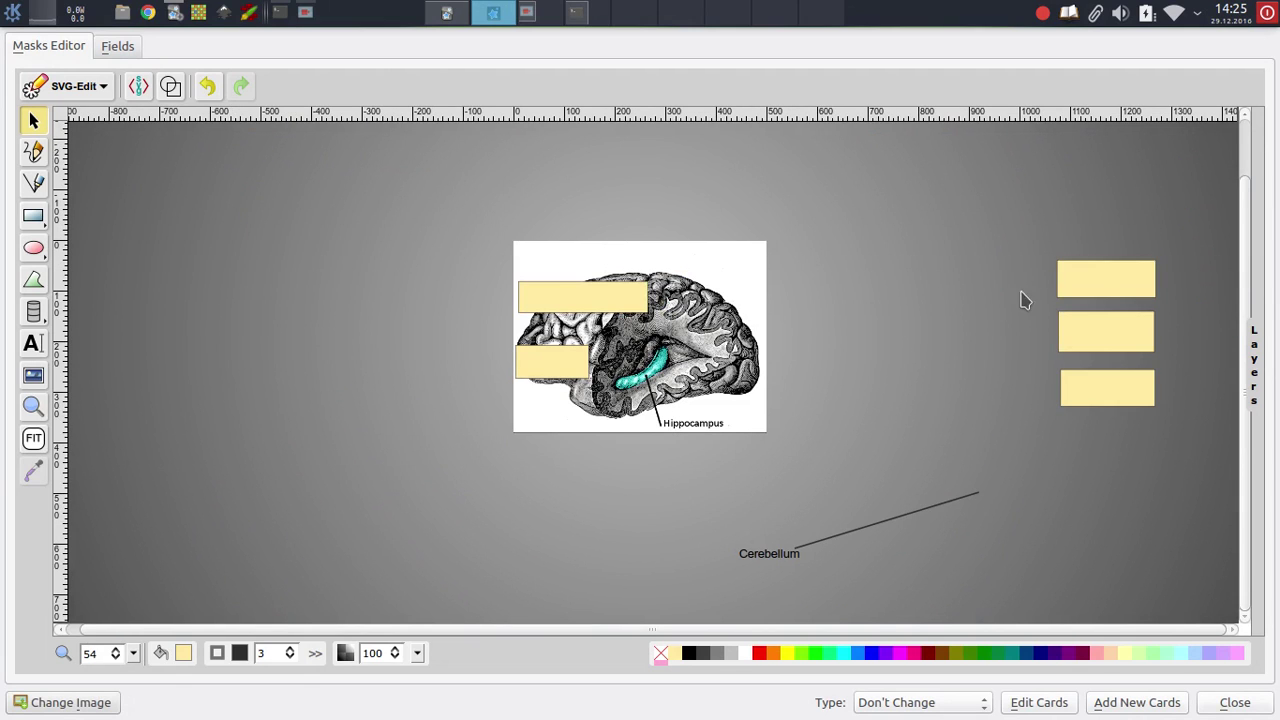
left_click(1062, 281)
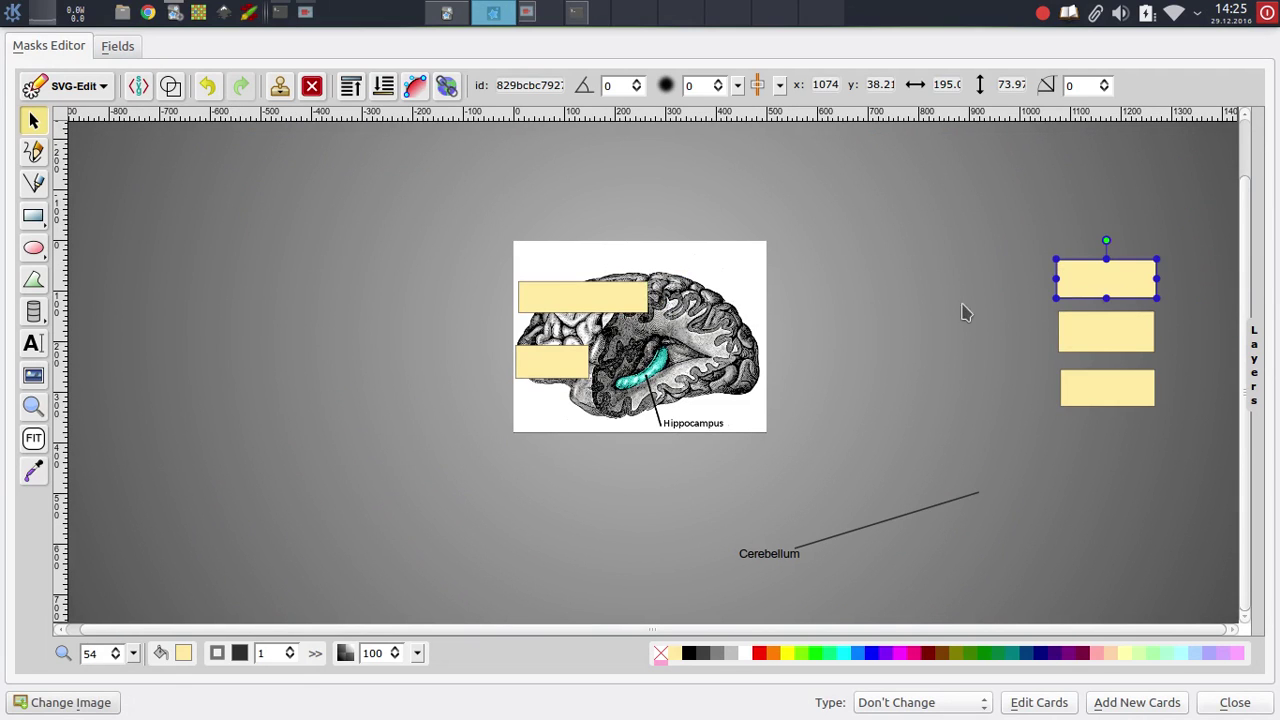
left_click(832, 324)
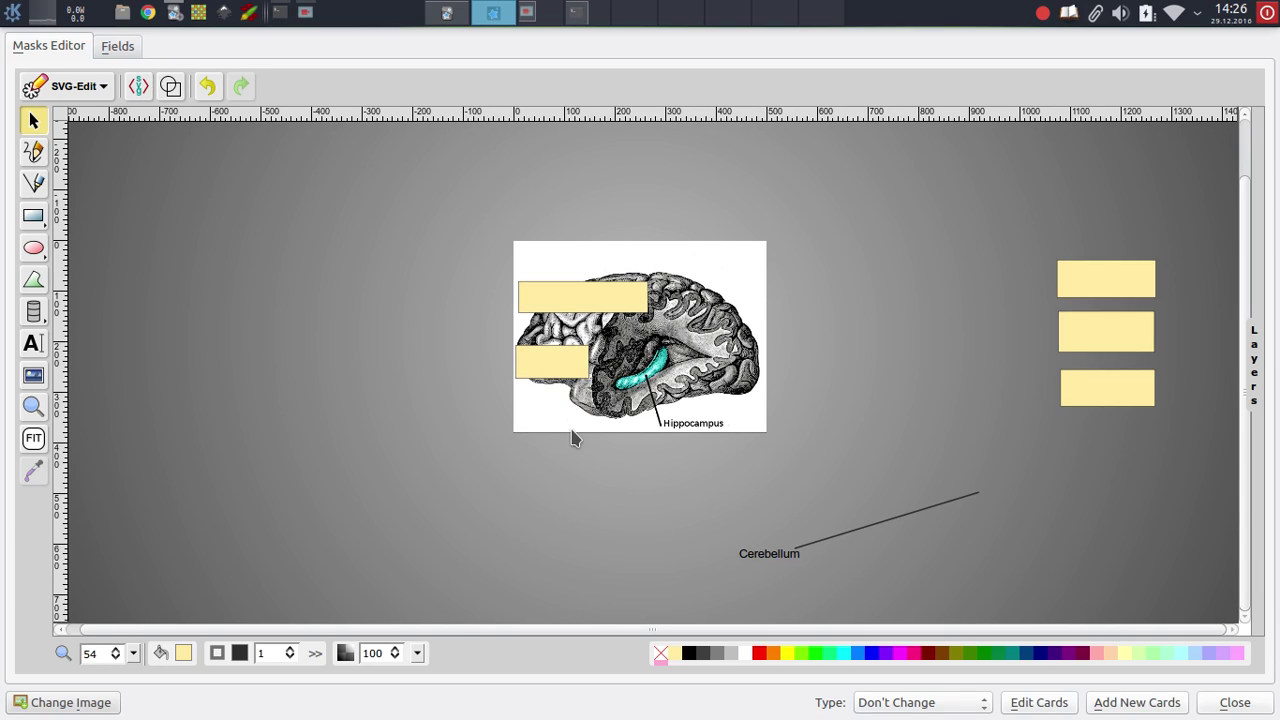
left_click(558, 368)
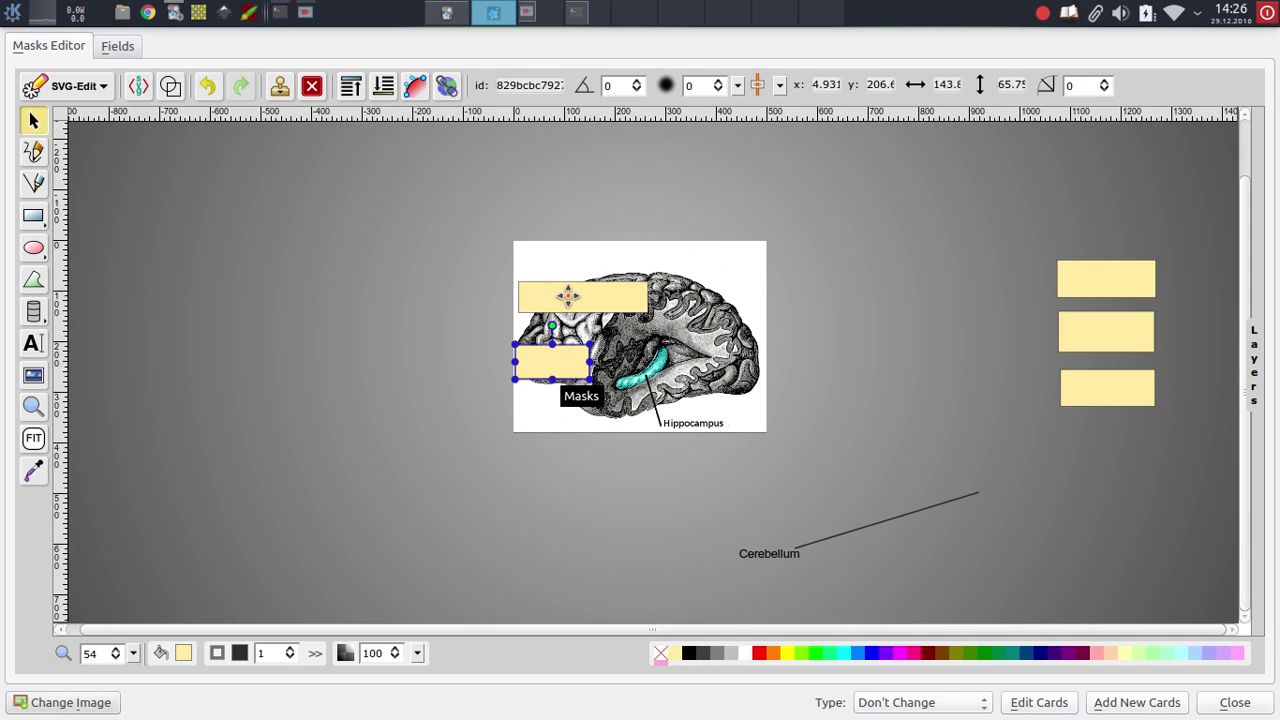
left_click(621, 298)
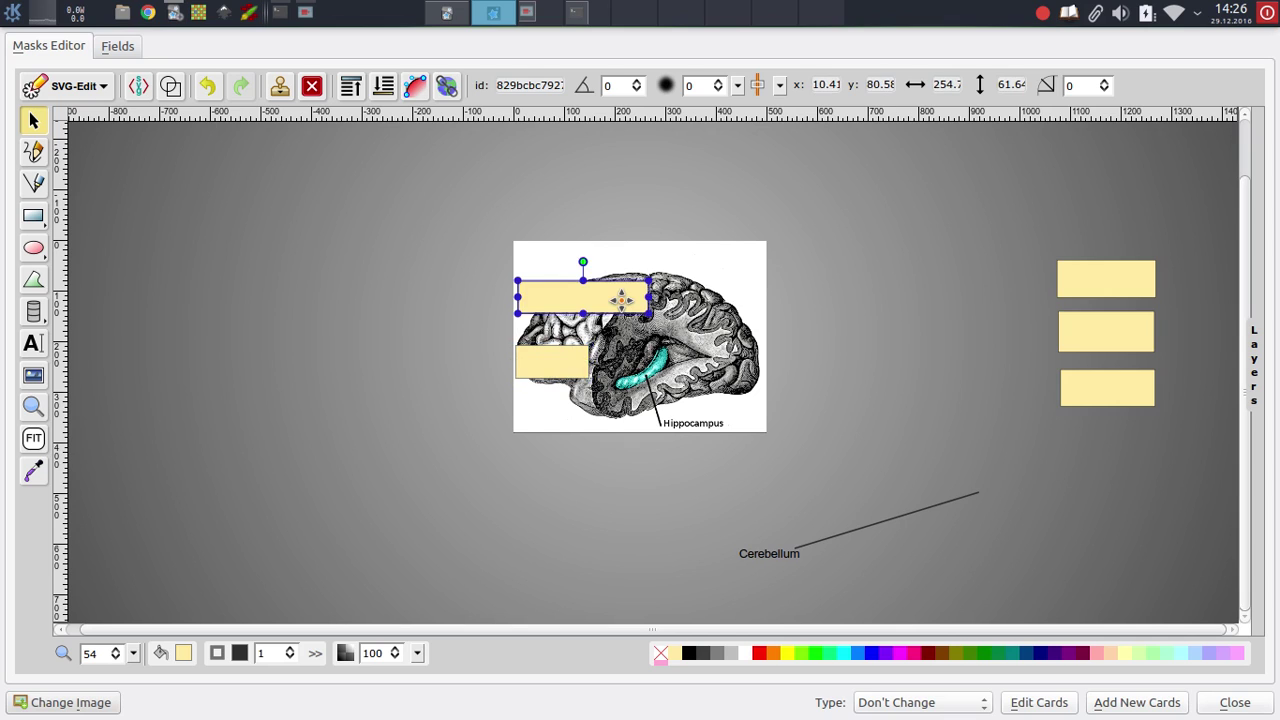
key("Delete")
left_click_drag(1040, 192, 1185, 437)
key("Delete")
- On the Labels layer, delete the leftover Cerebellum label and its pointer line
left_click(1252, 368)
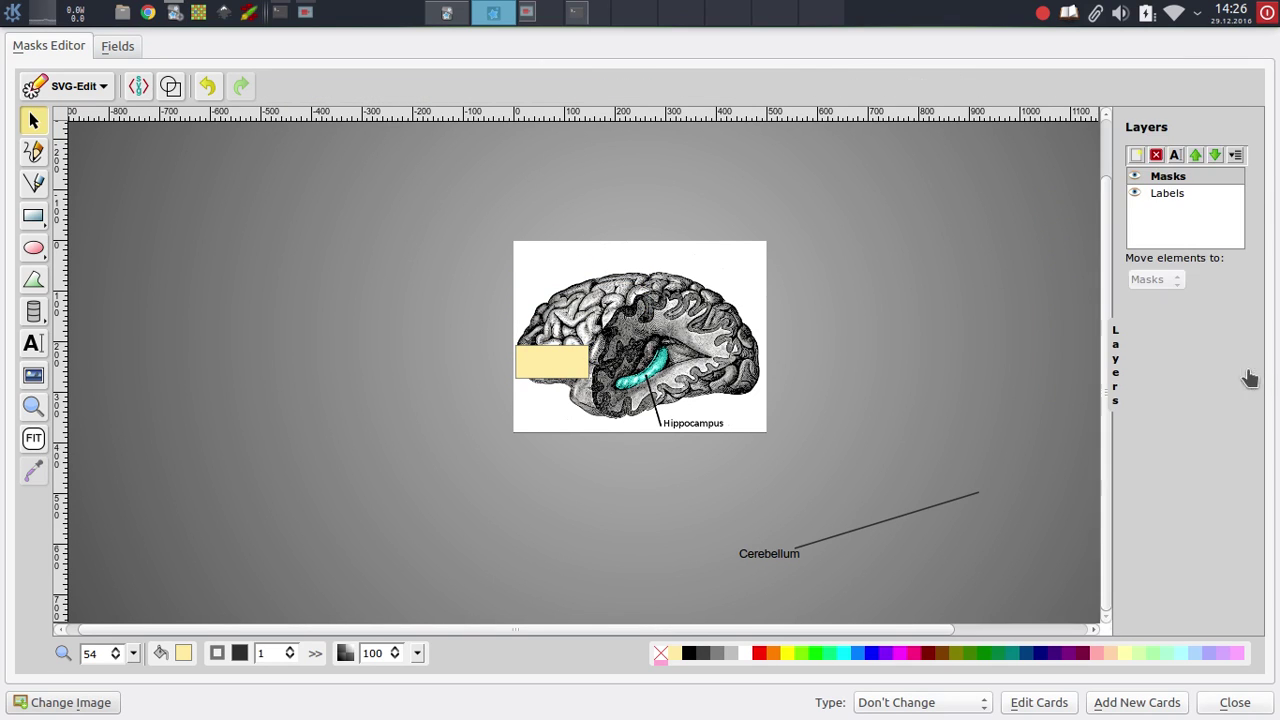
left_click(1180, 196)
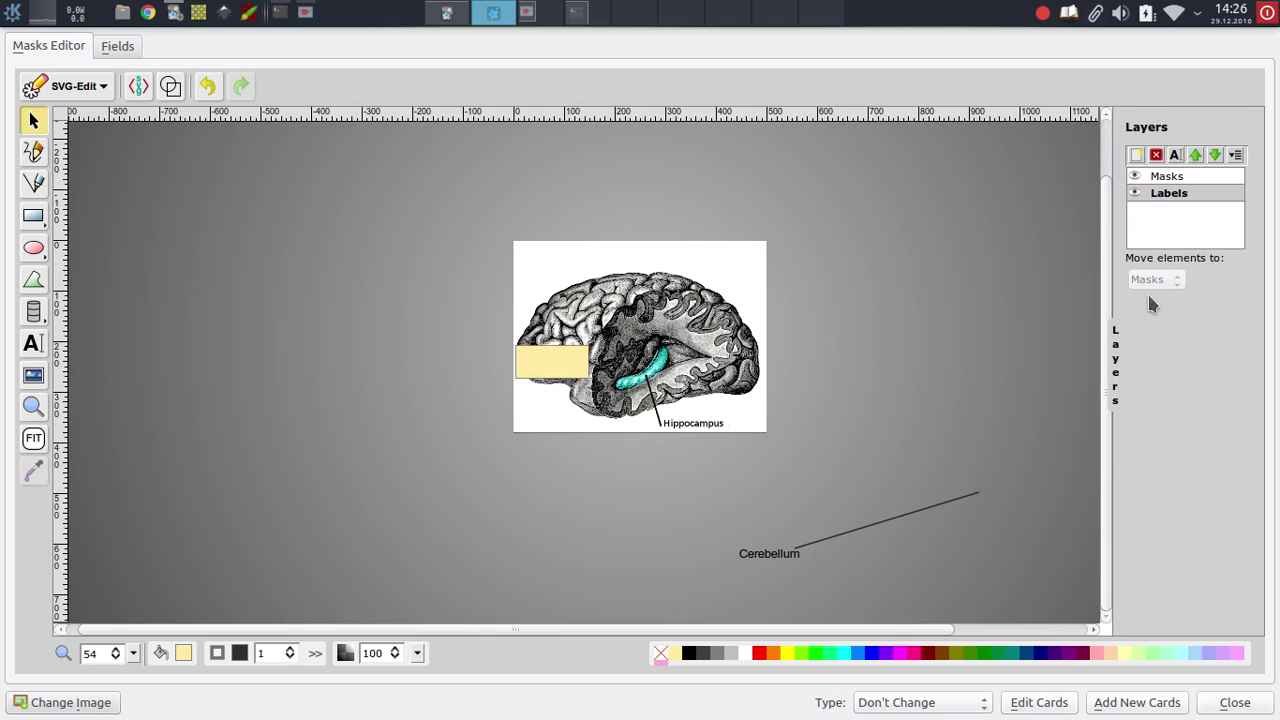
left_click(769, 553)
key("Delete")
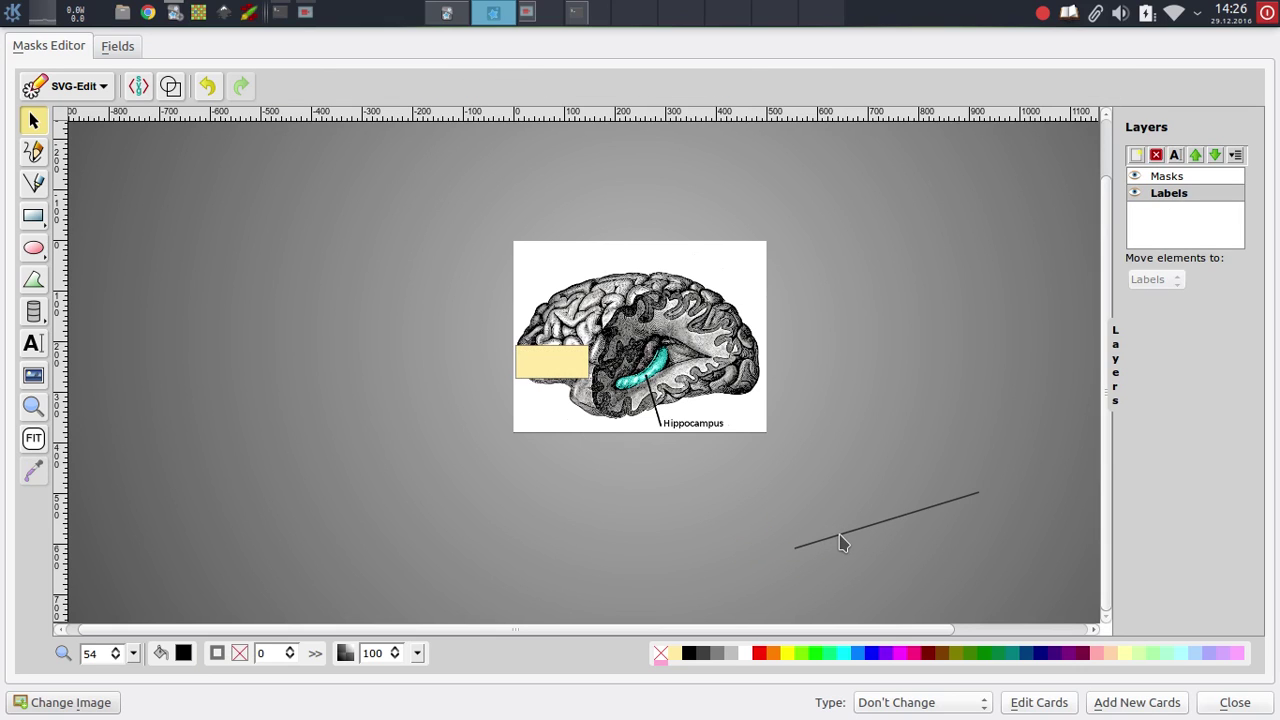
left_click(841, 531)
key("Delete")
- Return to the Masks layer and move the remaining mask over the Hippocampus label
left_click(1168, 177)
left_click(556, 362)
left_click_drag(556, 364, 742, 420)
left_click(760, 393)
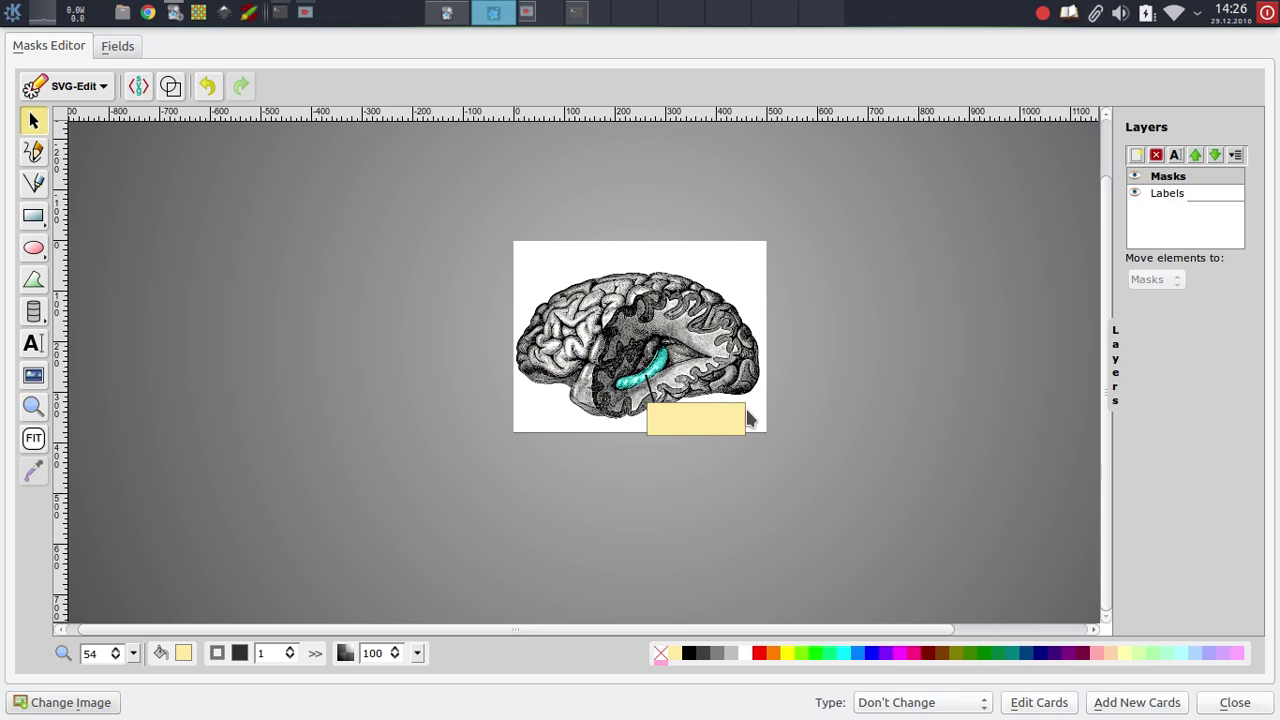
- Update the existing cards with the new image and mask, accepting the deletion of four cards
left_click(1037, 703)
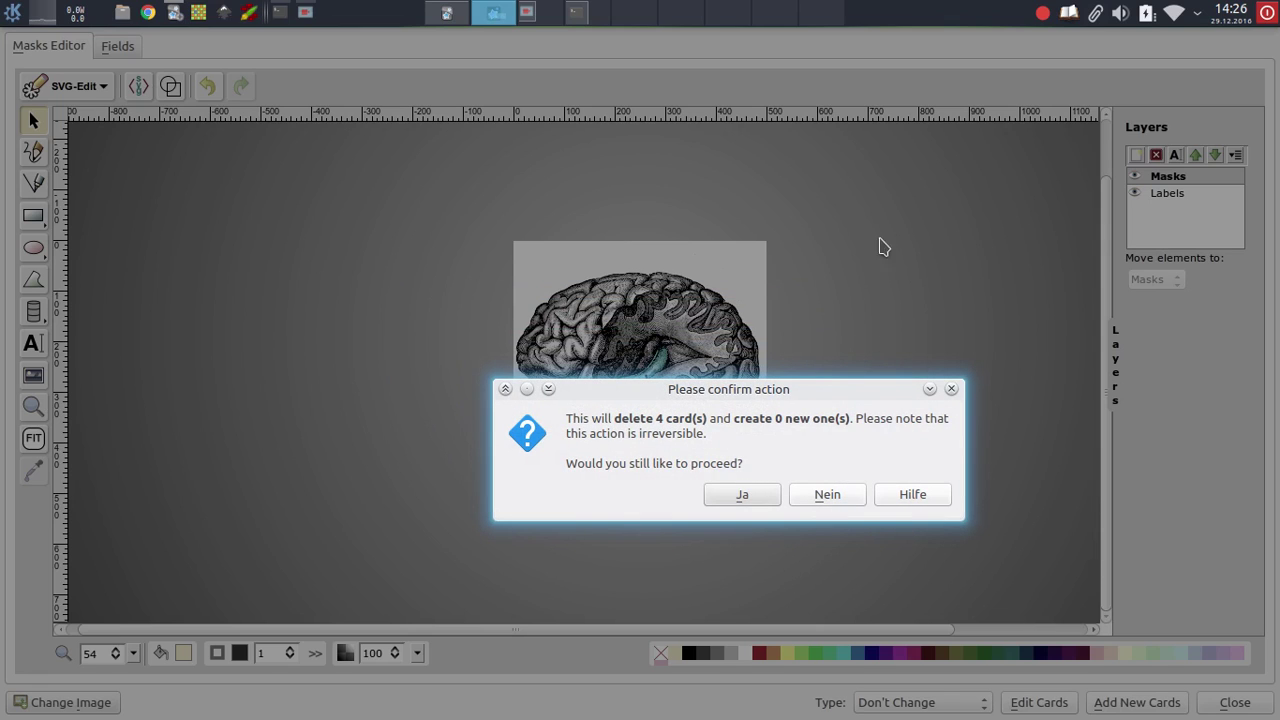
left_click_drag(733, 390, 1027, 430)
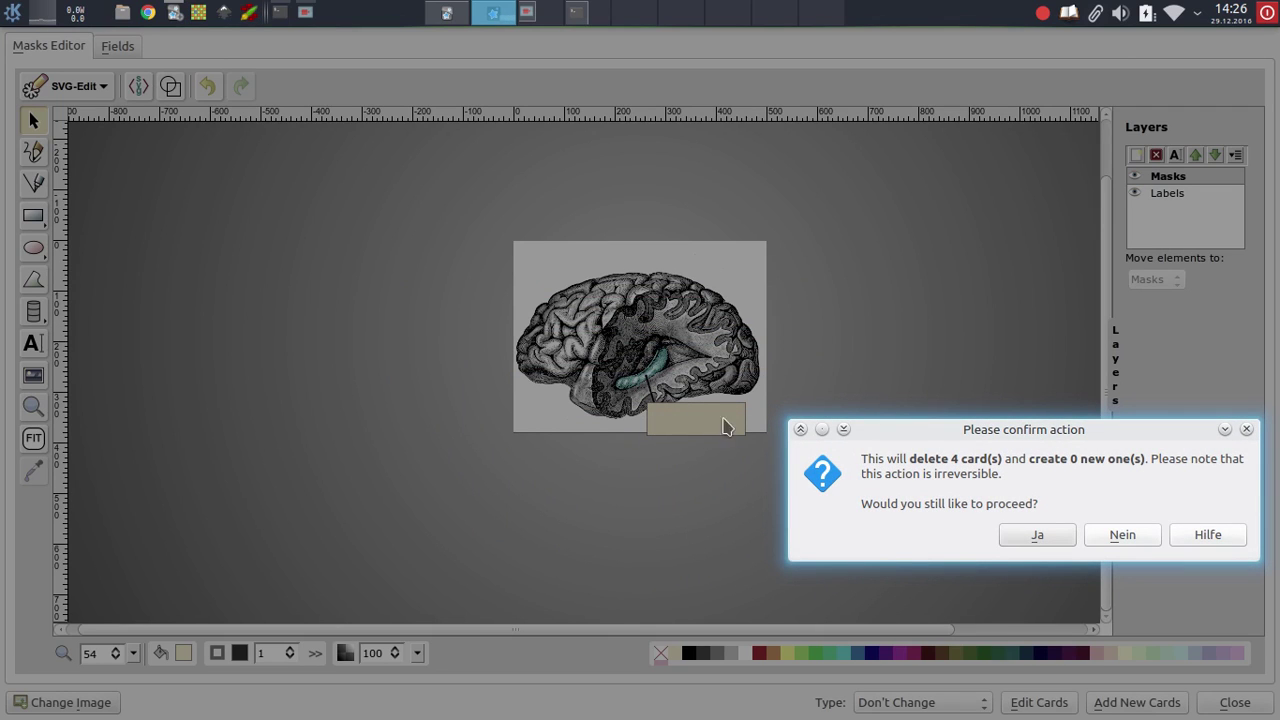
left_click(1047, 540)
- Preview the front and back of the remaining limbic lobe card, and close the card browser
left_click(1240, 92)
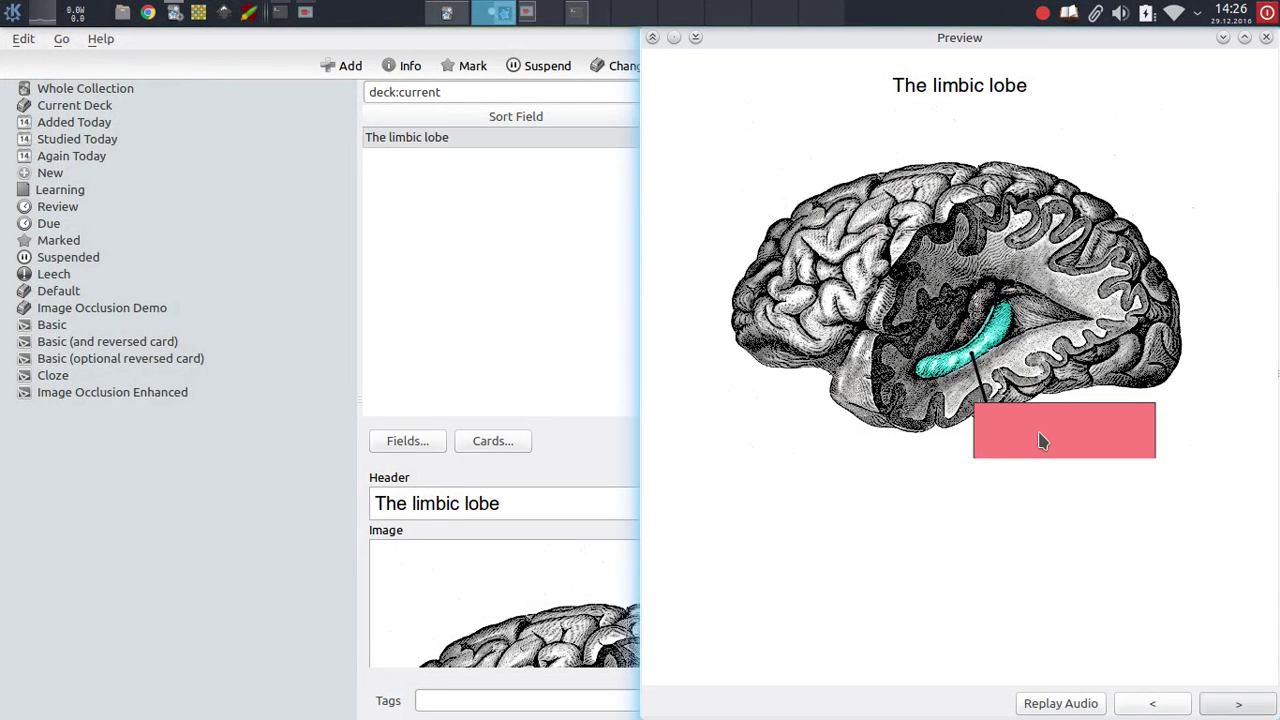
key("Right")
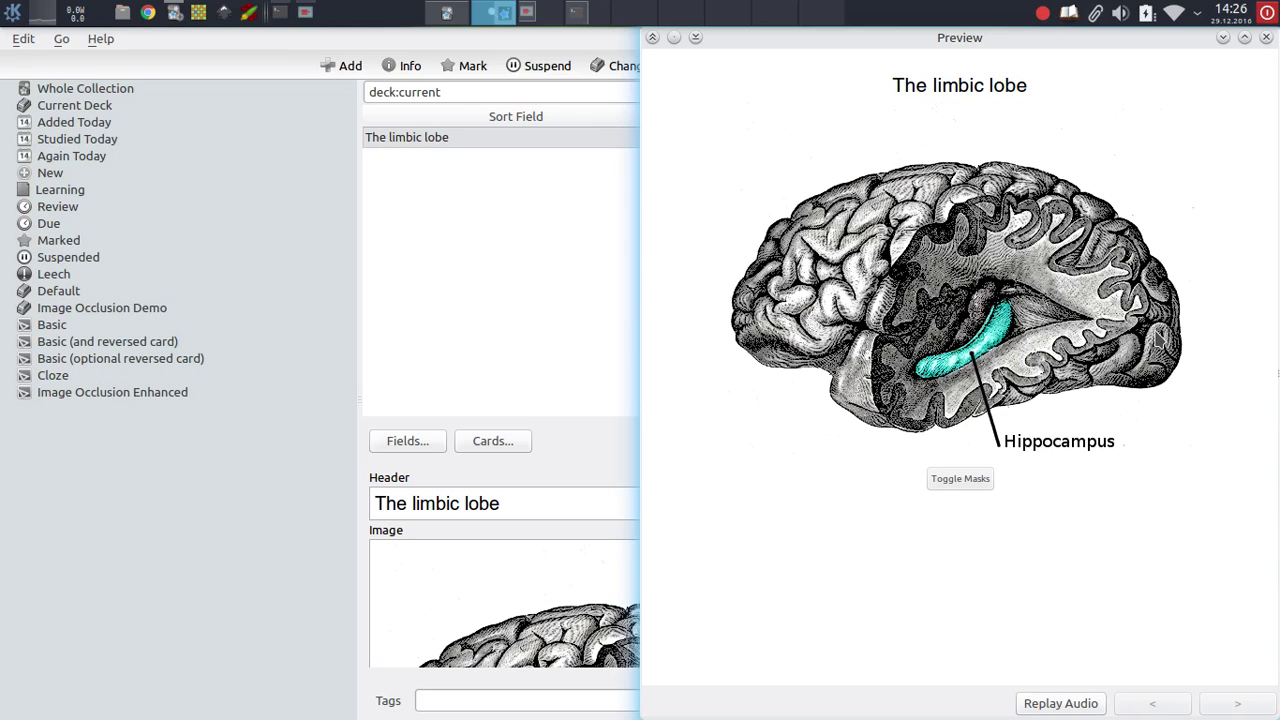
key("Escape")
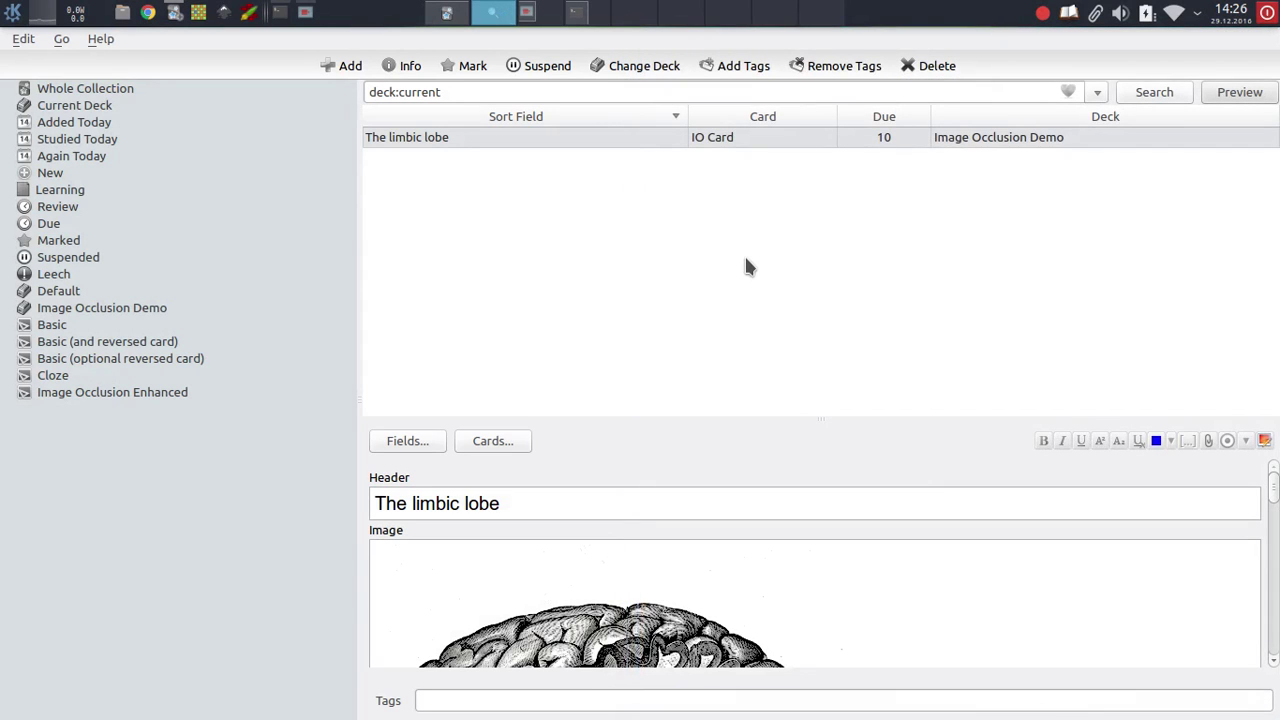
left_click(572, 140)
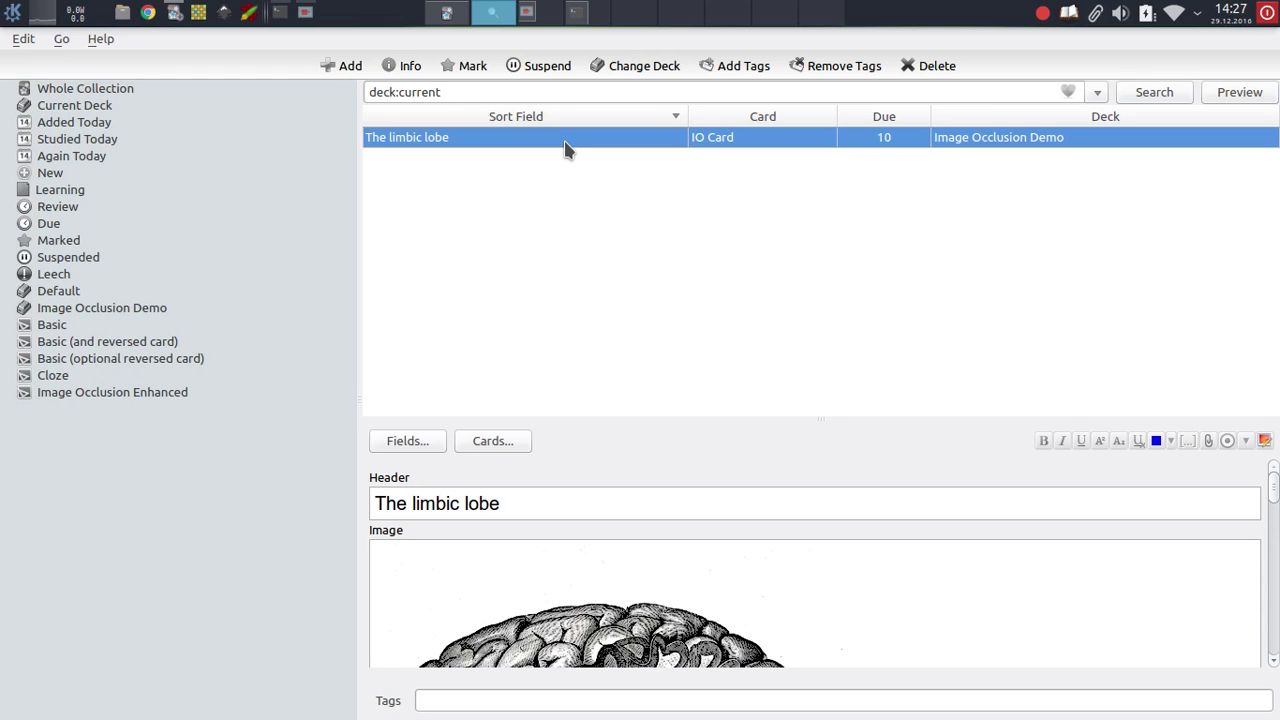
key("Escape")
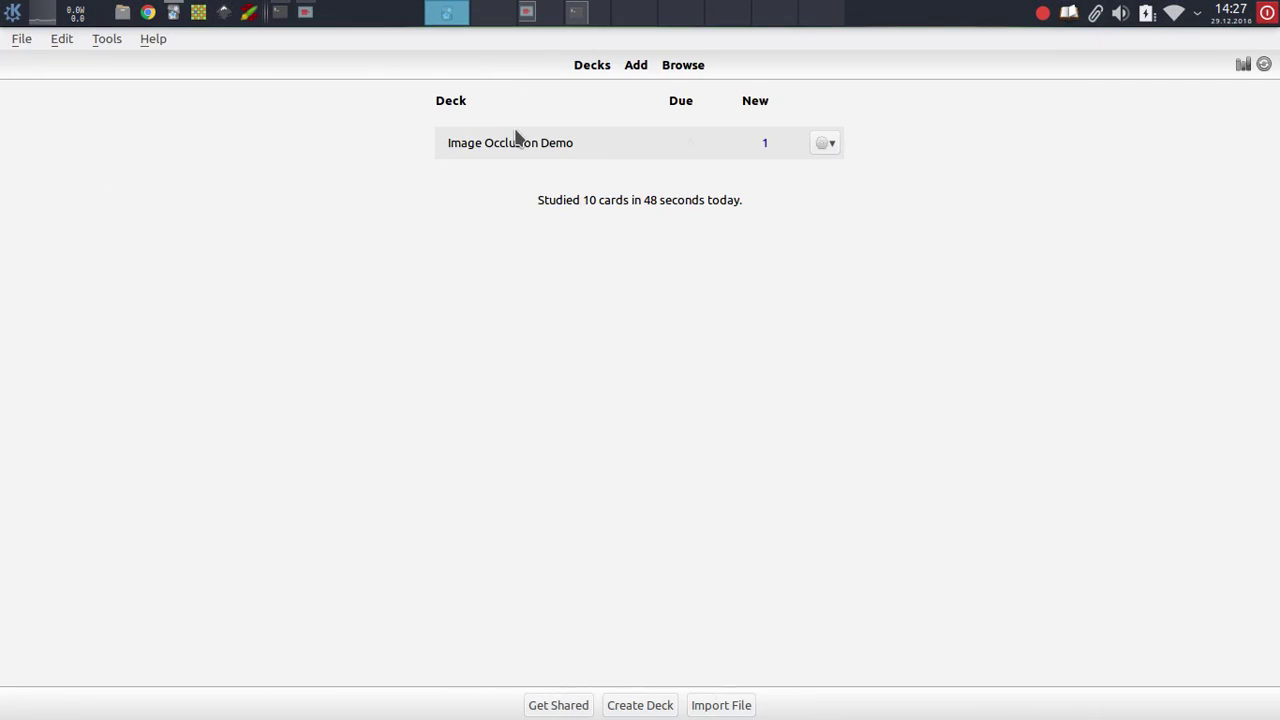